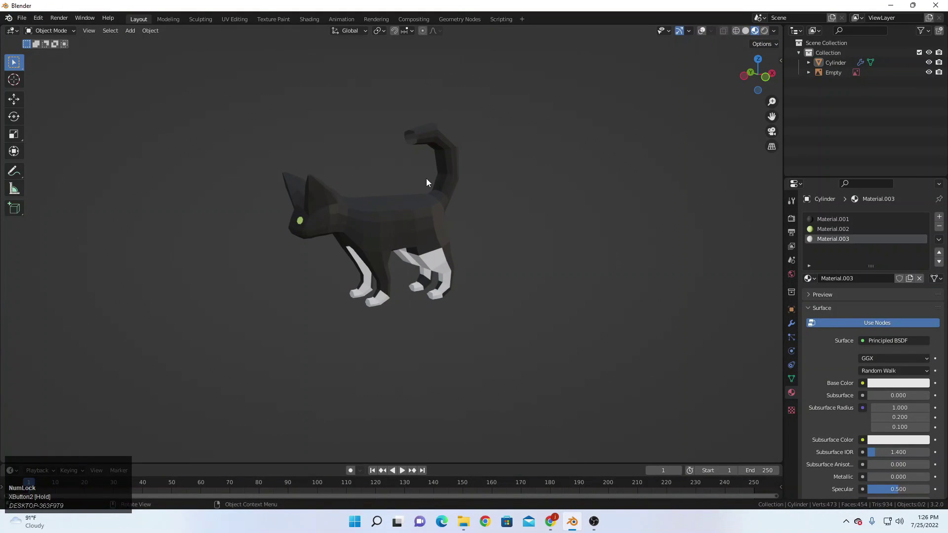
pyautogui.moveTo(322, 224); pyautogui.dragTo(356, 253, button='middle')
pyautogui.scroll(1, 355, 253)
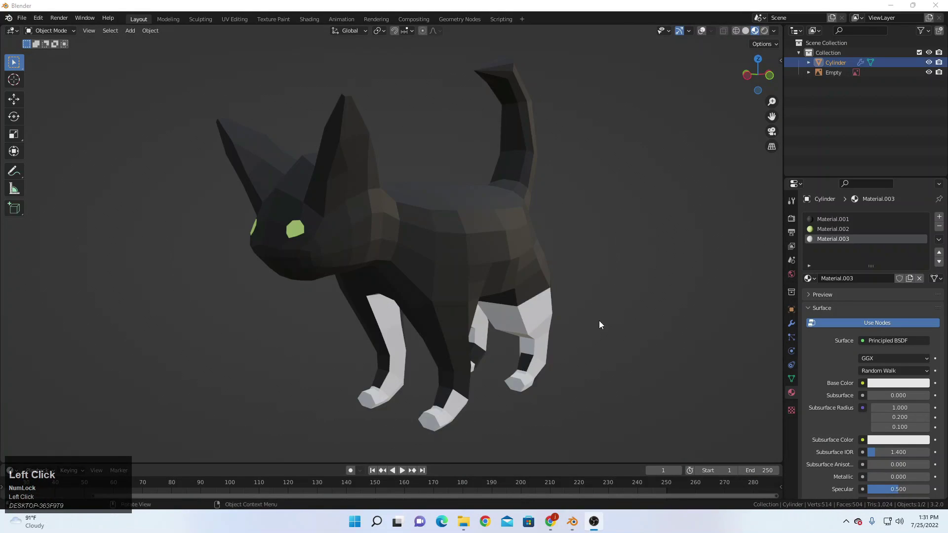
pyautogui.scroll(-3, 600, 321)
pyautogui.moveTo(388, 292); pyautogui.dragTo(627, 285, button='middle')
pyautogui.scroll(3, 495, 297)
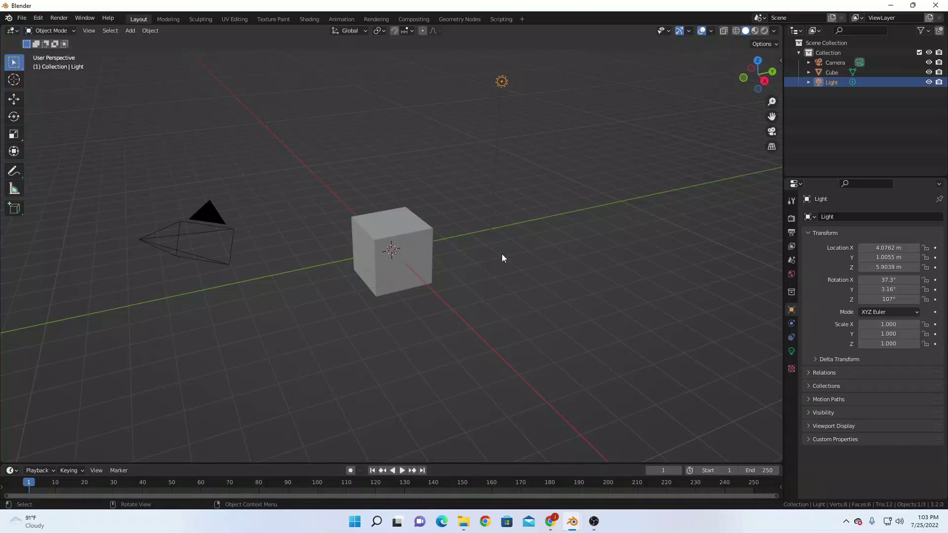
# Delete the default camera, cube and light, and switch the empty scene to the front orthographic view.
pyautogui.moveTo(501, 258); pyautogui.dragTo(411, 295, button='middle')
pyautogui.moveTo(173, 76); pyautogui.dragTo(525, 311)
pyautogui.press('Delete')
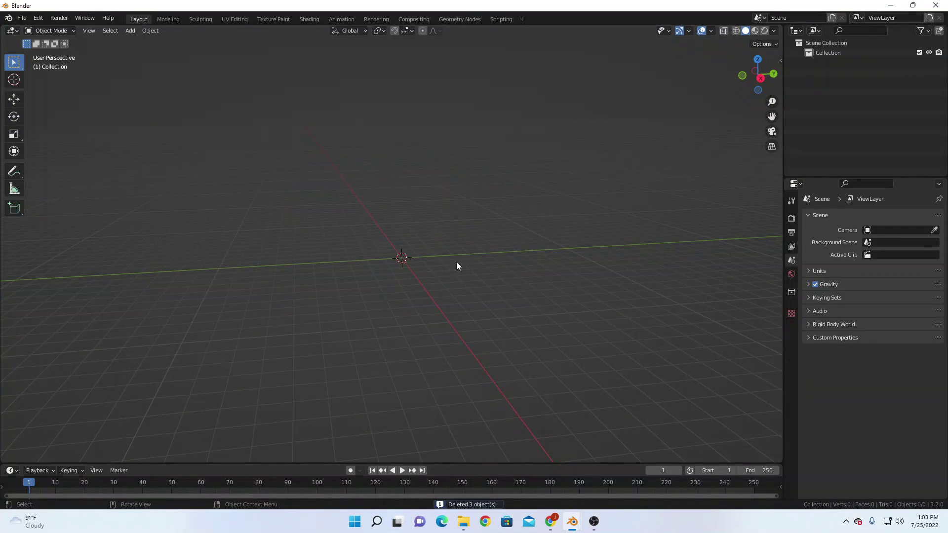
pyautogui.press('KP_1')
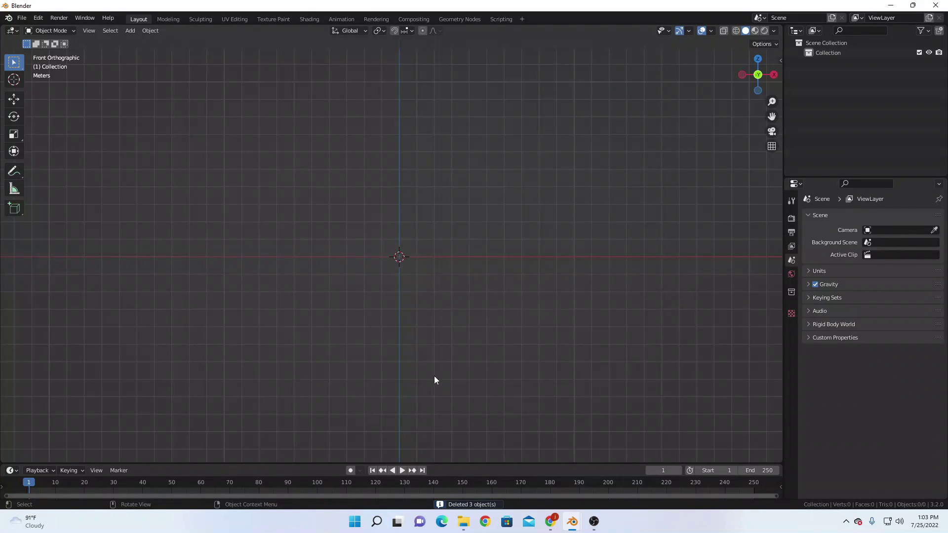
# Search Windows for "qip" and open the portable QiPress ZIP archive with WinRAR.
pyautogui.click(365, 519)
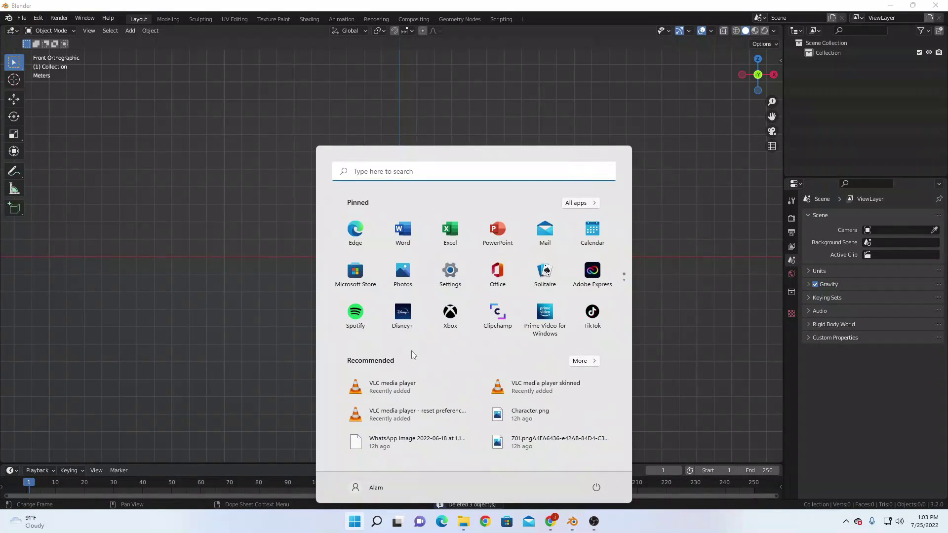
pyautogui.write('qip')
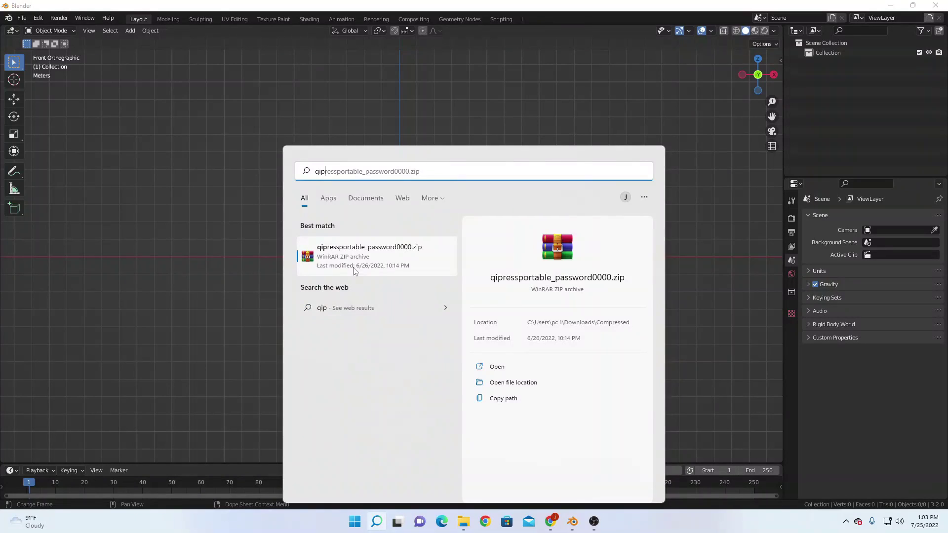
pyautogui.press('Return')
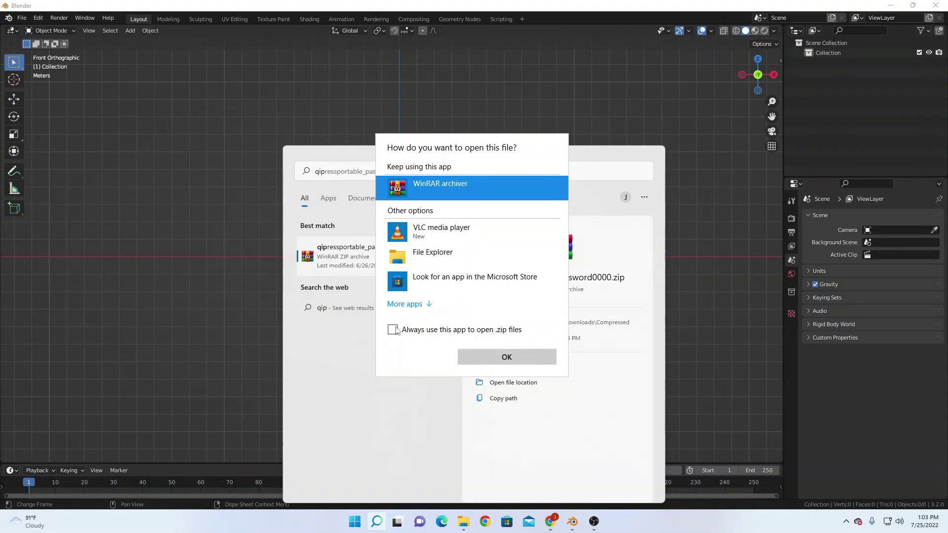
pyautogui.click(496, 364)
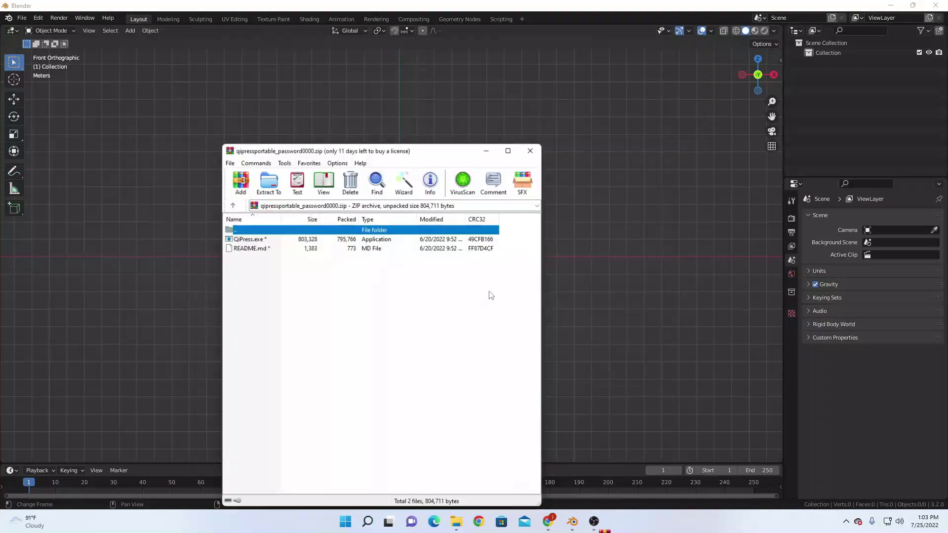
# Run QiPress.exe from the archive using the archive password, and close the archive window and the startup notification.
pyautogui.doubleClick(337, 242)
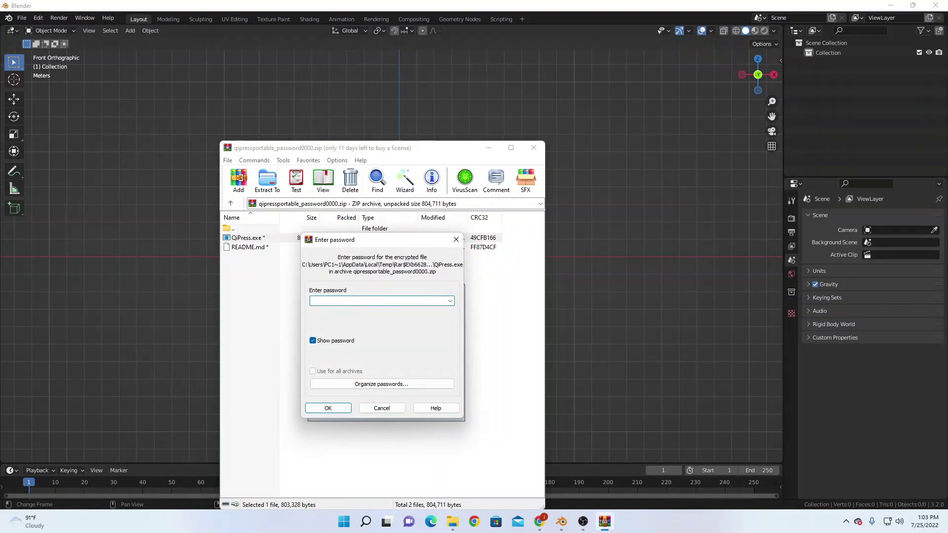
pyautogui.click(329, 409)
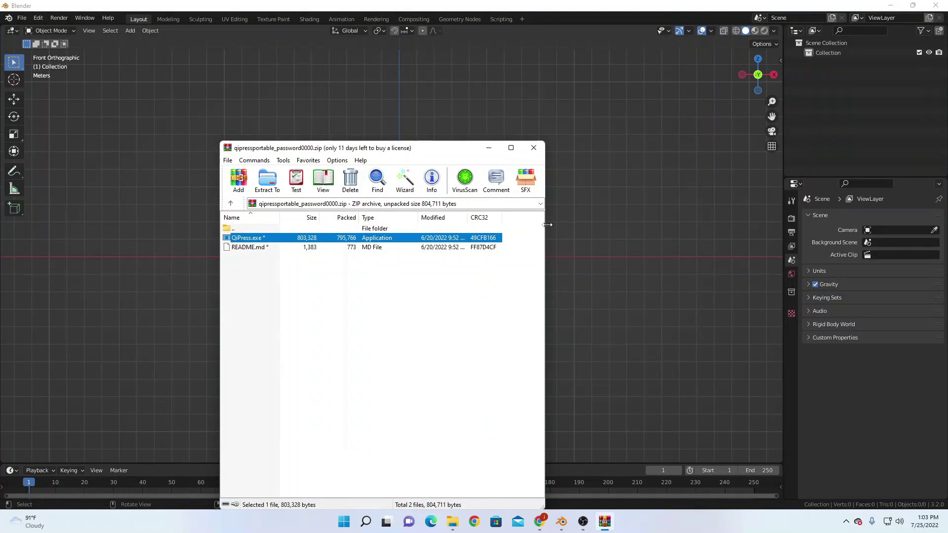
pyautogui.click(532, 348)
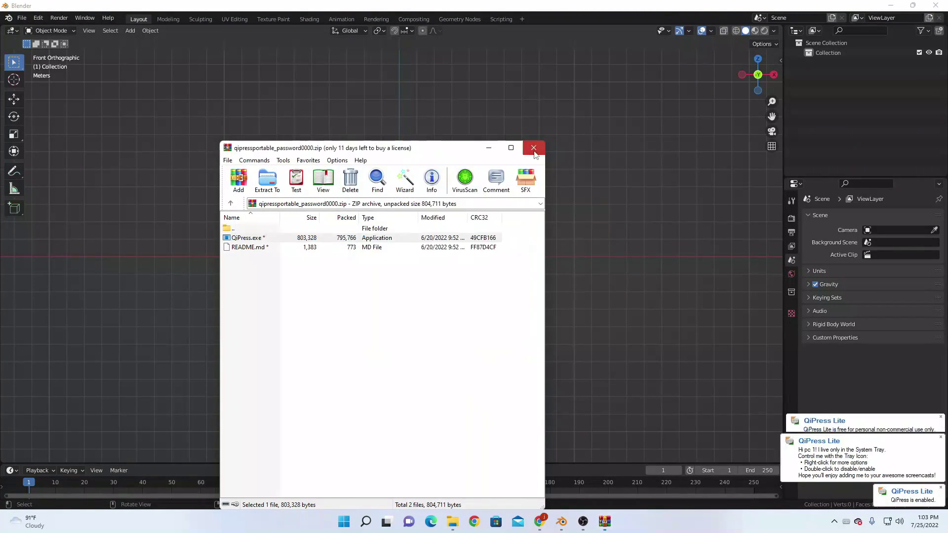
pyautogui.click(535, 148)
pyautogui.click(938, 406)
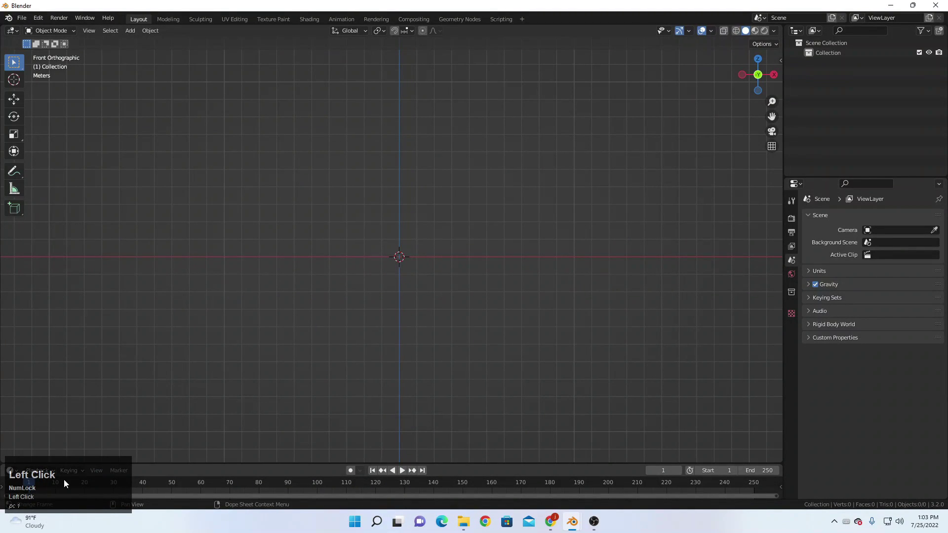
# Import the cat picture 720x405.jpeg from the Pictures folder as a reference image in the front view.
pyautogui.keyDown('shift'); pyautogui.moveTo(395, 289); pyautogui.dragTo(485, 393, button='middle'); pyautogui.keyUp('shift')
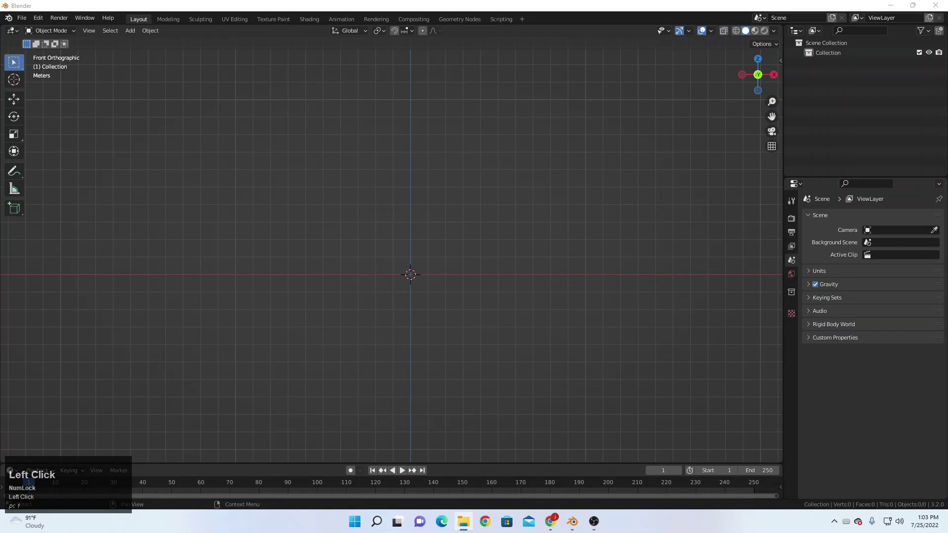
pyautogui.moveTo(0, 236); pyautogui.dragTo(312, 236)
pyautogui.moveTo(410, 218); pyautogui.dragTo(410, 218)
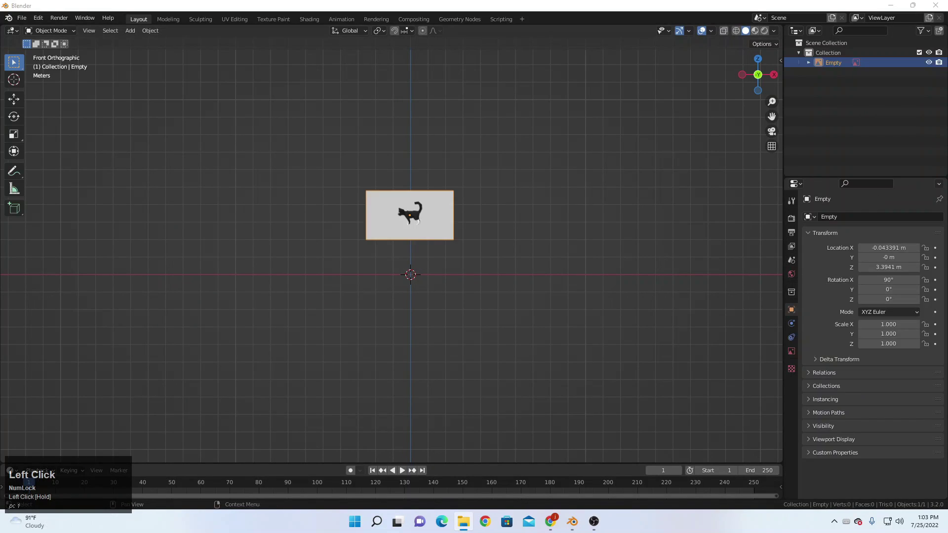
pyautogui.moveTo(698, 279); pyautogui.dragTo(708, 412)
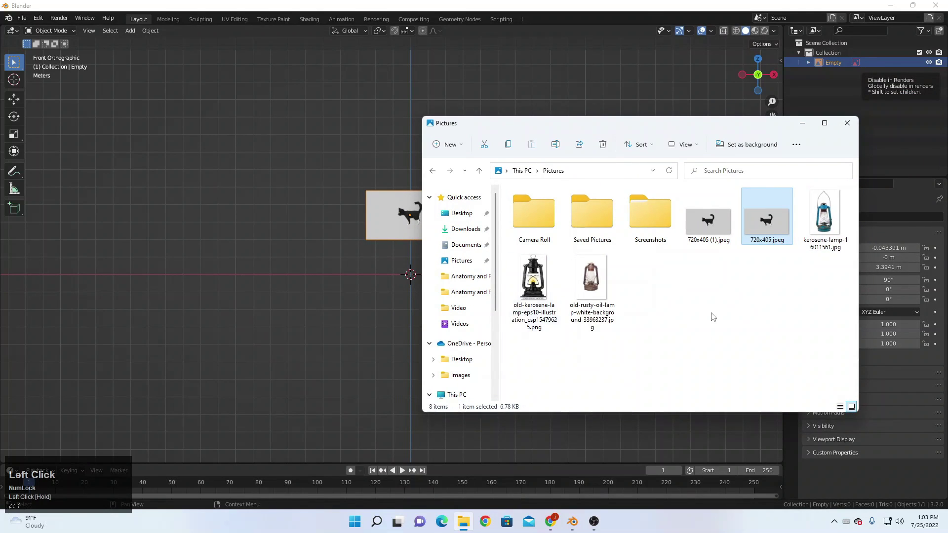
pyautogui.click(804, 123)
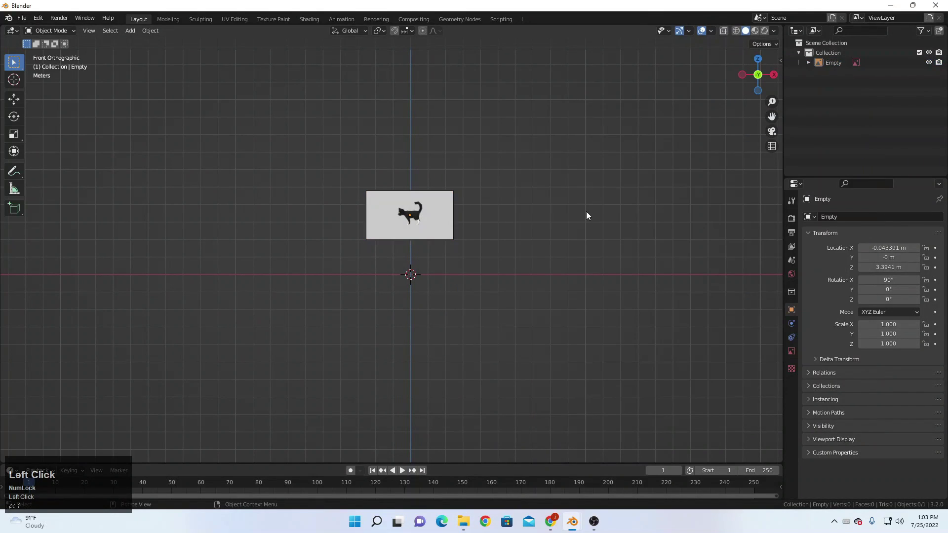
# Move the cat reference image so its paws meet the ground line, at about X -0.23 m and Z 0.60 m.
pyautogui.scroll(5, 431, 203)
pyautogui.click(460, 196)
pyautogui.press('g')
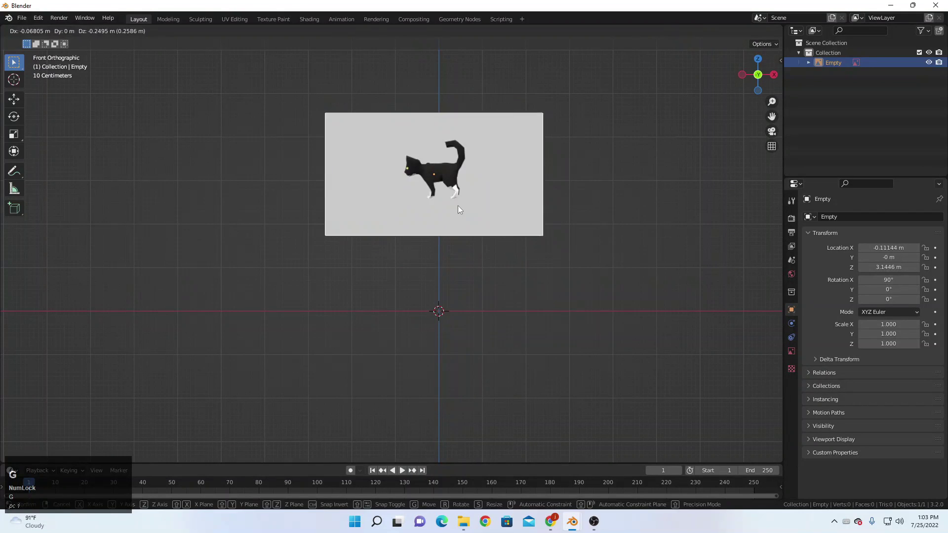
pyautogui.press('z')
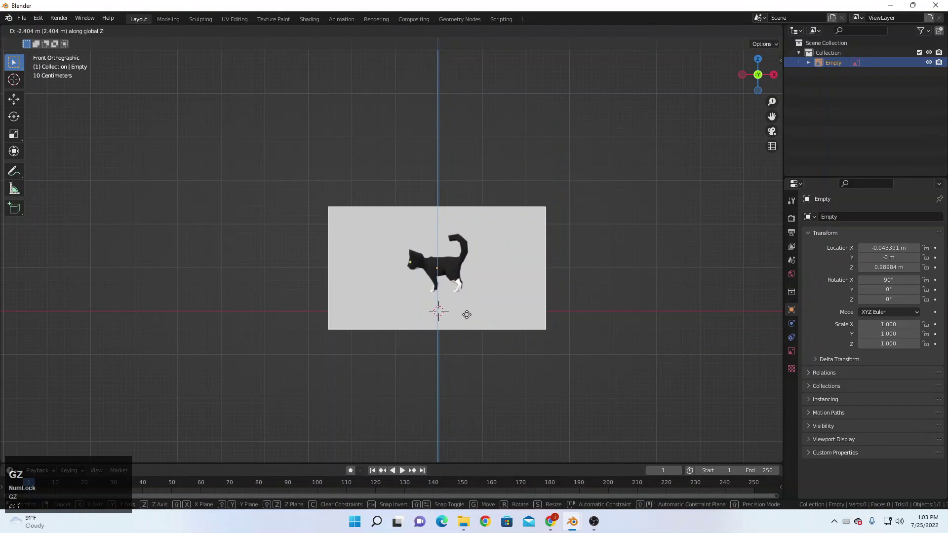
pyautogui.click(468, 331)
pyautogui.scroll(3, 502, 331)
pyautogui.press('g')
pyautogui.click(494, 331)
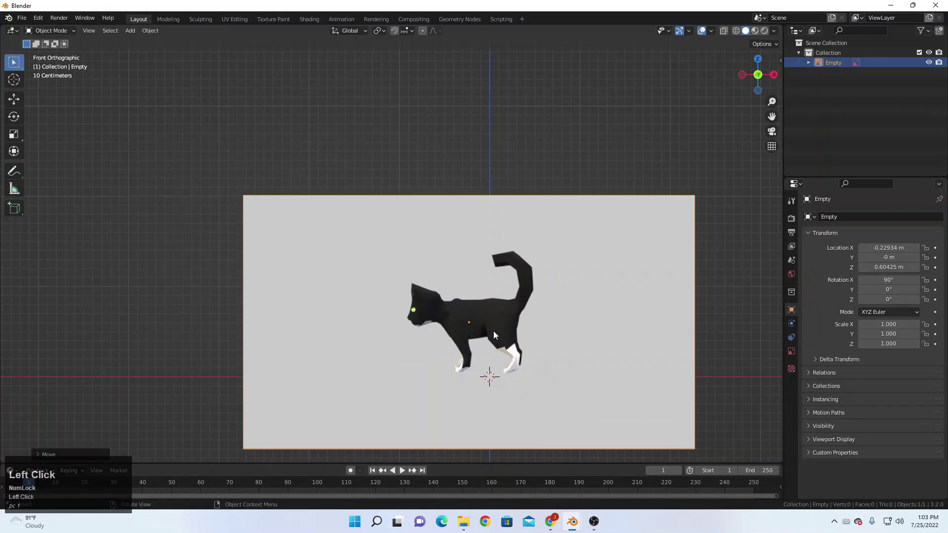
# Move the cat reference image backward along the Y axis to about 4.01 m.
pyautogui.scroll(3, 496, 330)
pyautogui.click(436, 288)
pyautogui.moveTo(437, 288); pyautogui.dragTo(556, 346, button='middle')
pyautogui.press('g')
pyautogui.press('y')
pyautogui.click(414, 241)
pyautogui.moveTo(414, 240); pyautogui.dragTo(443, 286, button='middle')
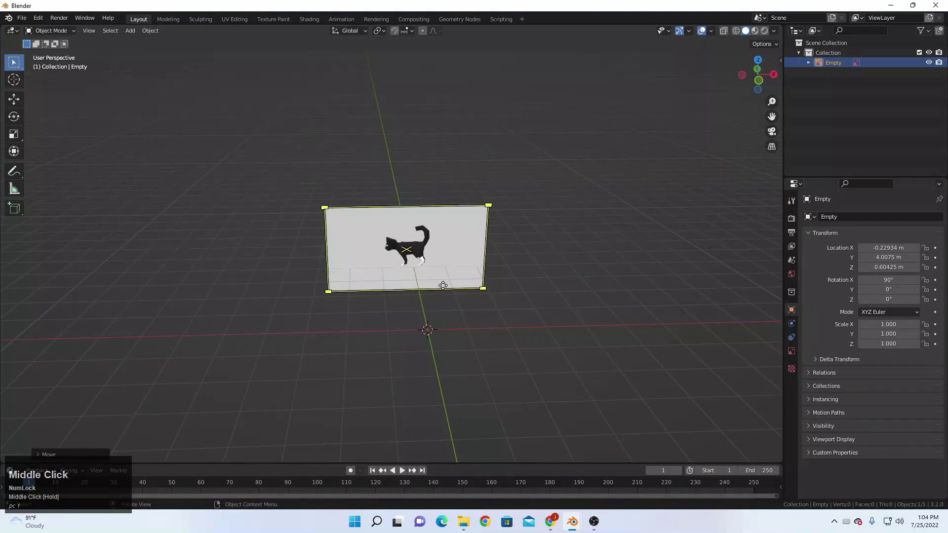
# Add a mesh cylinder at the origin with 6 vertices.
pyautogui.press('KP_1')
pyautogui.scroll(6, 469, 290)
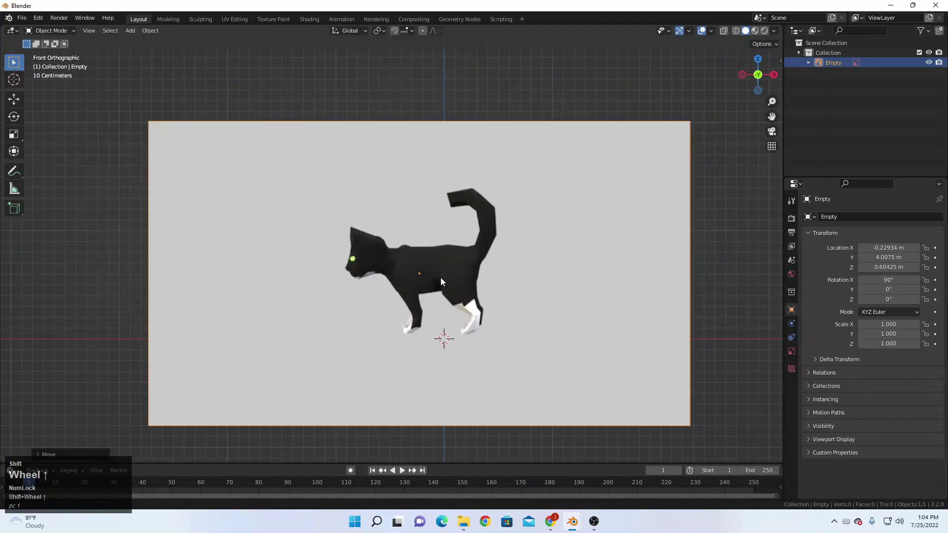
pyautogui.scroll(4, 488, 302)
pyautogui.keyDown('shift'); pyautogui.moveTo(488, 301); pyautogui.dragTo(500, 297, button='middle'); pyautogui.keyUp('shift')
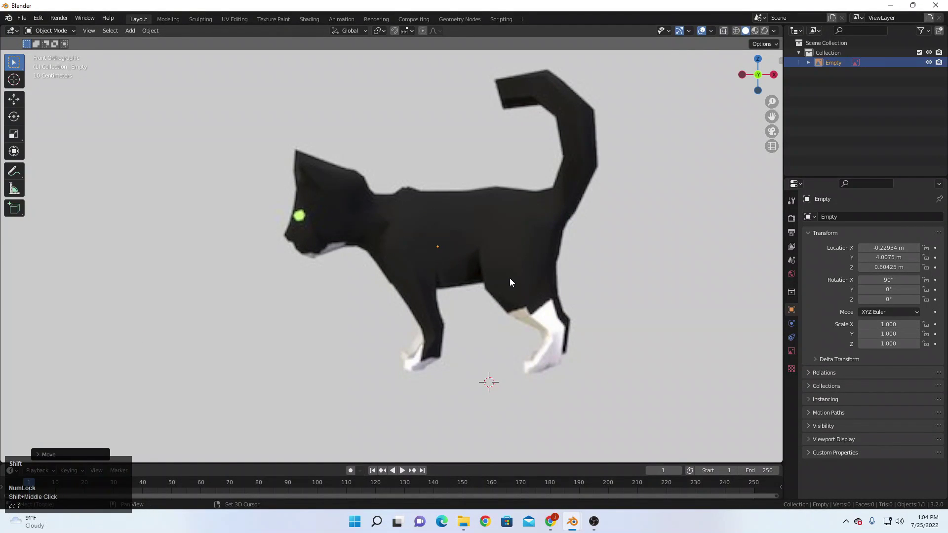
pyautogui.hotkey('shift', 'a')
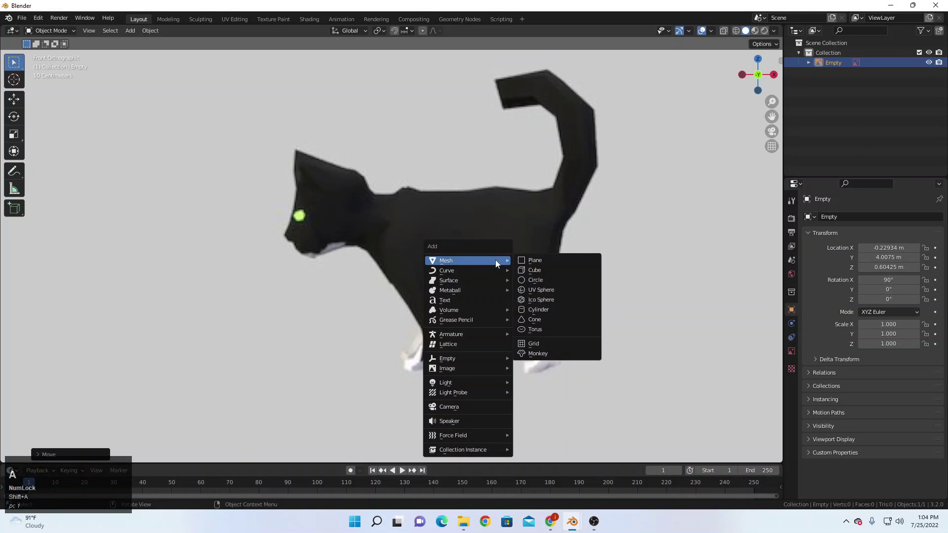
pyautogui.click(531, 309)
pyautogui.moveTo(505, 293); pyautogui.dragTo(460, 313, button='middle')
pyautogui.scroll(-2, 461, 312)
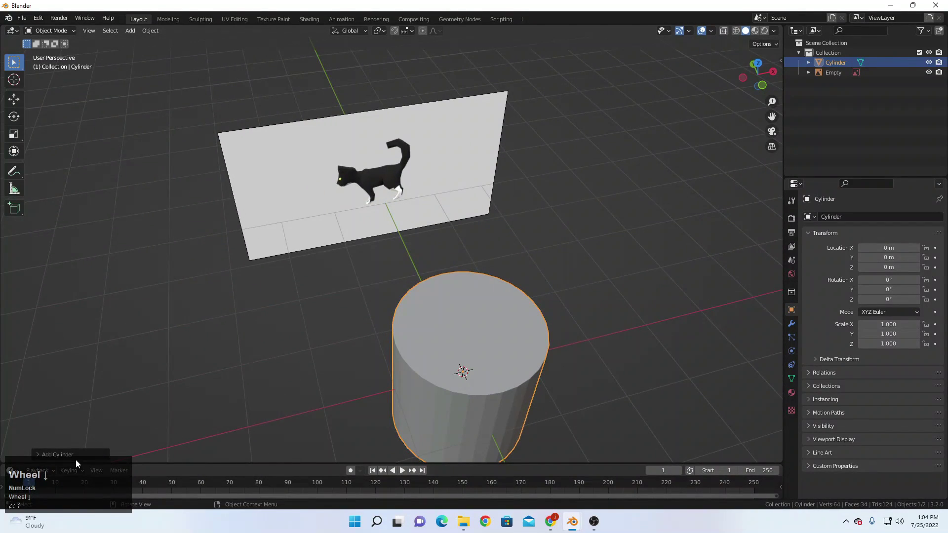
pyautogui.click(58, 455)
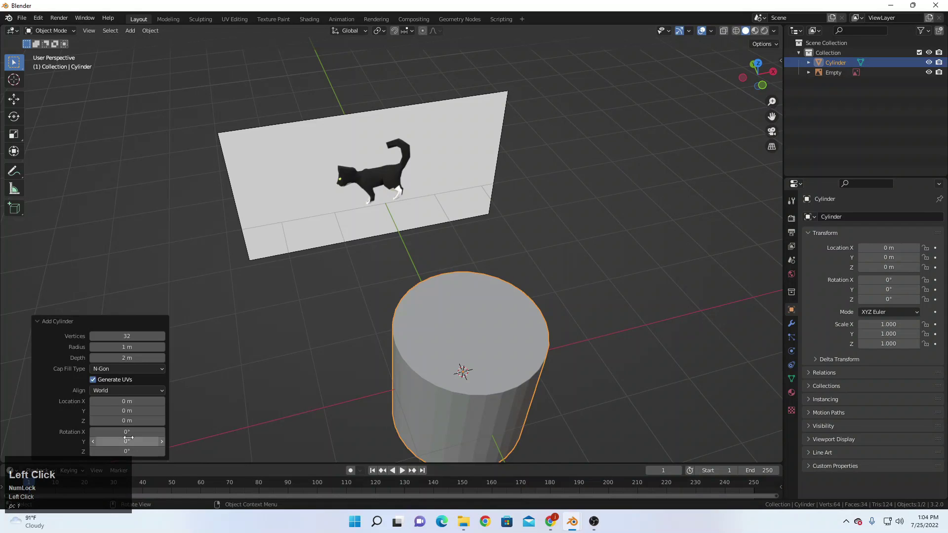
pyautogui.click(141, 330)
pyautogui.write('6')
pyautogui.press('Return')
pyautogui.moveTo(577, 354); pyautogui.dragTo(706, 347, button='middle')
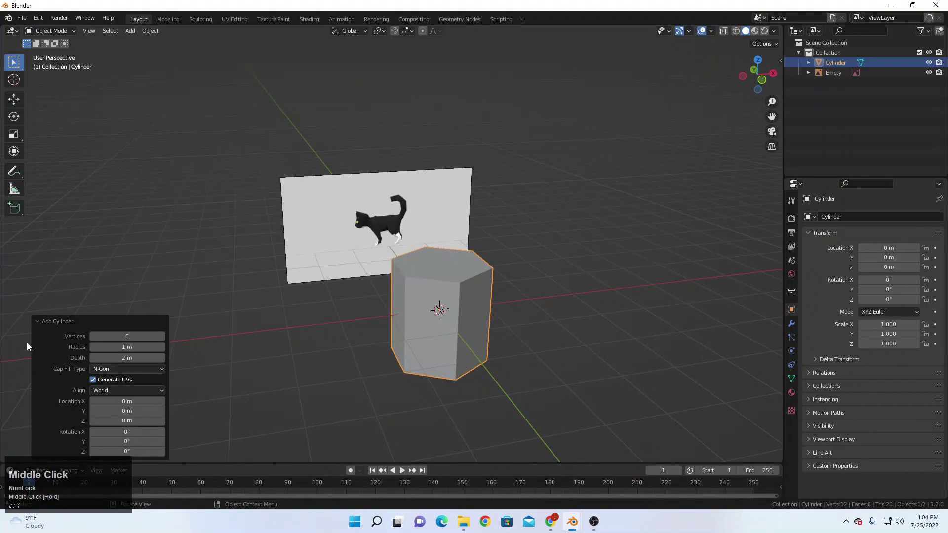
pyautogui.click(74, 321)
# Scale the cylinder down uniformly to about 0.119 against the cat reference in the front view.
pyautogui.press('s')
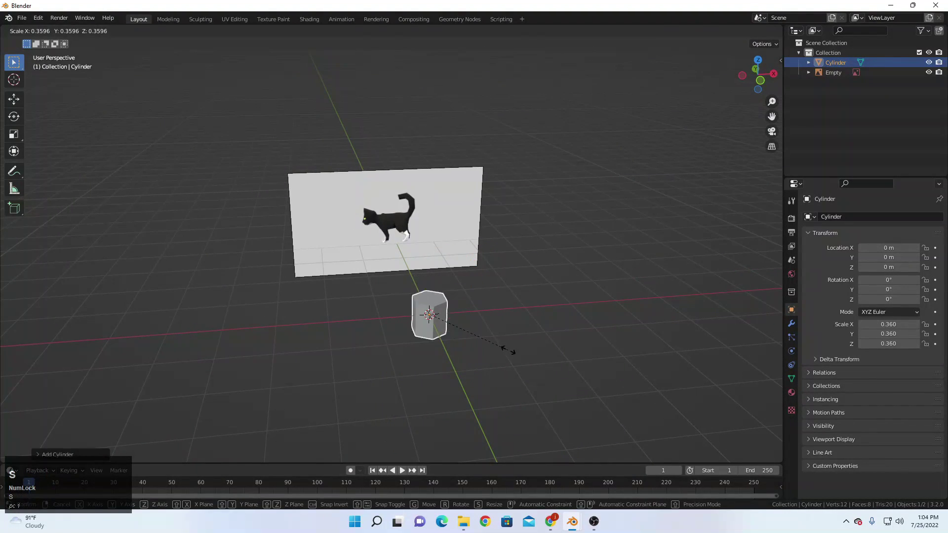
pyautogui.click(509, 345)
pyautogui.press('KP_1')
pyautogui.scroll(4, 588, 378)
pyautogui.press('s')
pyautogui.click(498, 348)
pyautogui.scroll(6, 498, 347)
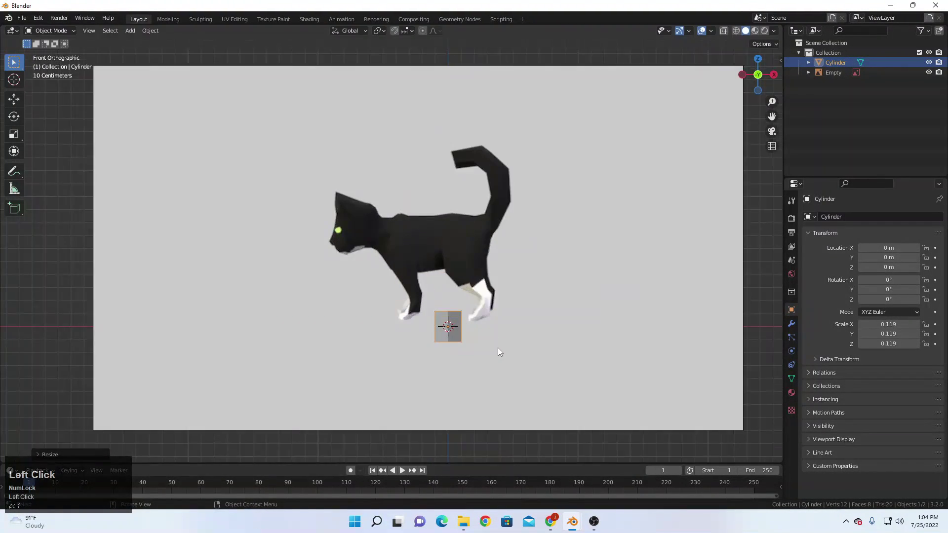
# Place the cylinder over the cat's front paw at about X -0.35 m, Z 0.086 m, and shrink it to about 0.045.
pyautogui.press('g')
pyautogui.click(398, 312)
pyautogui.keyDown('shift'); pyautogui.moveTo(417, 392); pyautogui.dragTo(411, 341, button='middle'); pyautogui.keyUp('shift')
pyautogui.scroll(2, 411, 342)
pyautogui.press('s')
pyautogui.click(438, 297)
pyautogui.press('g')
pyautogui.click(502, 343)
# Rotate the cylinder 90° in the front view so that it lies lengthwise along the paw.
pyautogui.write('r')
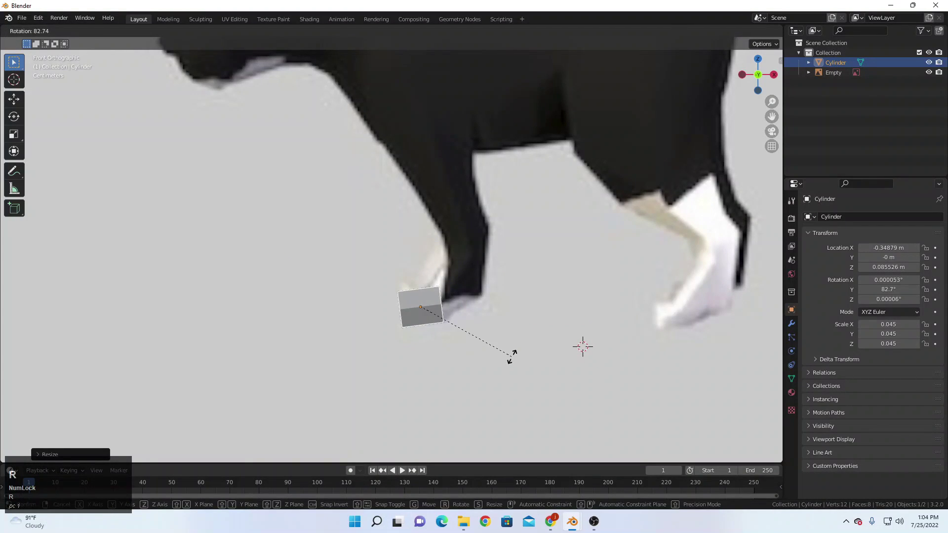
pyautogui.write('90')
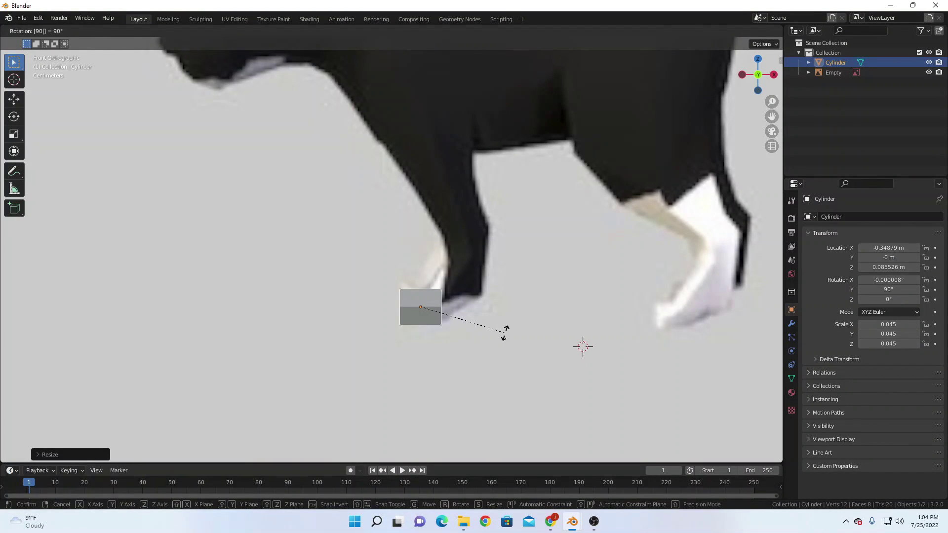
pyautogui.click(504, 333)
pyautogui.scroll(4, 423, 310)
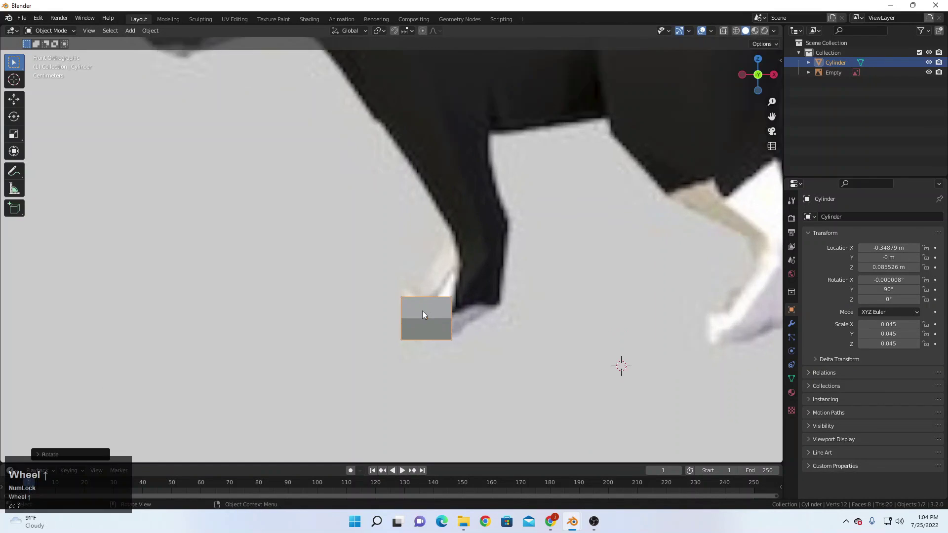
# Edit the cylinder's mesh in wireframe shading and move its upper vertex row along Z to fit the front paw.
pyautogui.press('z')
pyautogui.click(383, 285)
pyautogui.keyDown('shift'); pyautogui.moveTo(423, 303); pyautogui.dragTo(415, 263, button='middle'); pyautogui.keyUp('shift')
pyautogui.press('Tab')
pyautogui.click(473, 282)
pyautogui.moveTo(321, 232); pyautogui.dragTo(393, 251)
pyautogui.moveTo(467, 275); pyautogui.dragTo(467, 275)
pyautogui.press('g')
pyautogui.press('z')
pyautogui.click(417, 265)
# Adjust the heights of the cylinder's middle and lower vertex rows along Z to match the paw's outline.
pyautogui.moveTo(288, 251); pyautogui.dragTo(472, 302)
pyautogui.press('g')
pyautogui.press('z')
pyautogui.click(469, 318)
pyautogui.moveTo(348, 250); pyautogui.dragTo(476, 360)
pyautogui.press('g')
pyautogui.press('z')
pyautogui.click(476, 351)
# Move the cylinder's front and rear end vertices inward along X to shorten it to the length of the toes.
pyautogui.moveTo(456, 264); pyautogui.dragTo(425, 338)
pyautogui.keyDown('shift'); pyautogui.moveTo(475, 314); pyautogui.dragTo(528, 307, button='middle'); pyautogui.keyUp('shift')
pyautogui.scroll(3, 528, 307)
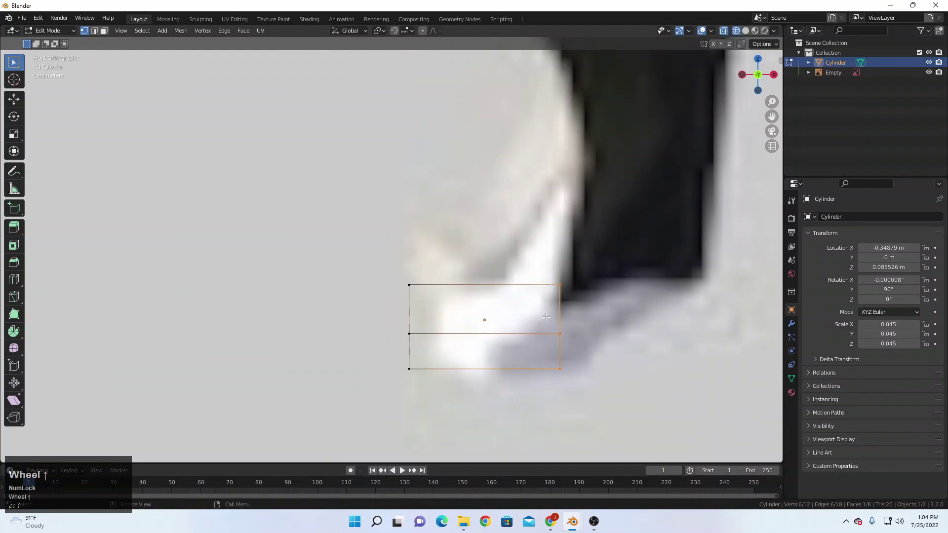
pyautogui.moveTo(376, 257); pyautogui.dragTo(444, 407)
pyautogui.press('g')
pyautogui.press('x')
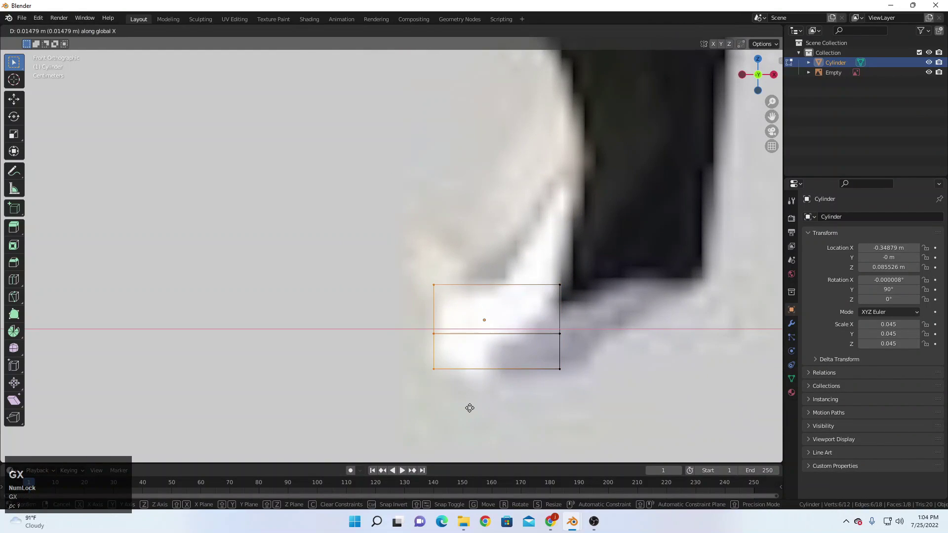
pyautogui.click(464, 409)
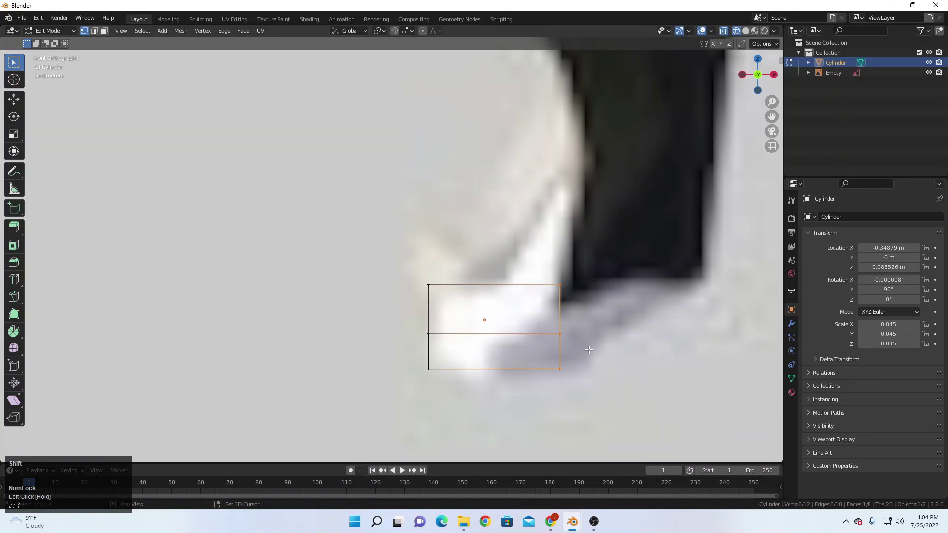
pyautogui.press('g')
pyautogui.press('x')
pyautogui.click(521, 350)
# Extrude the paw's rear end toward the leg, rotating and scaling the new end loop to slant toward the ankle.
pyautogui.press('e')
pyautogui.click(583, 345)
pyautogui.press('r')
pyautogui.click(645, 292)
pyautogui.press('s')
pyautogui.click(694, 296)
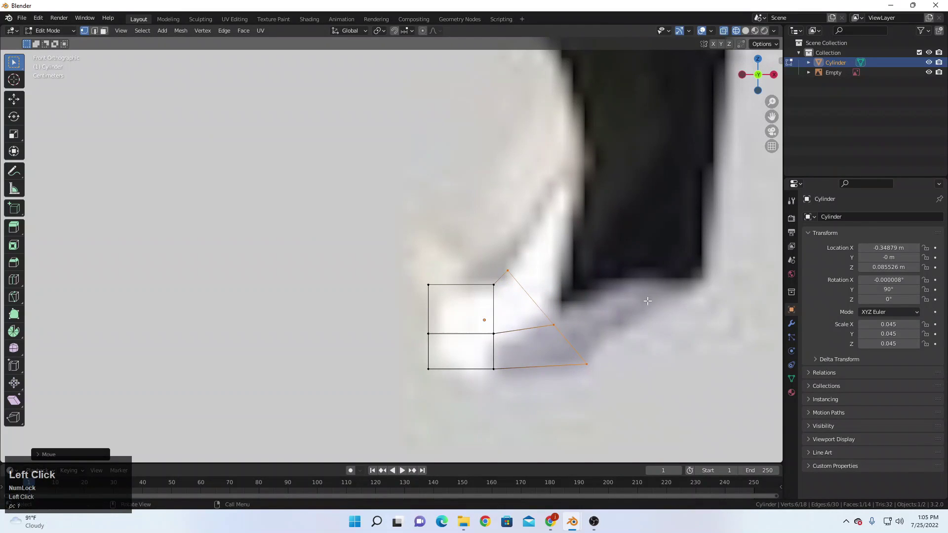
# Extrude the paw's rear loop toward the ankle, rotating and enlarging the new loop to span the ankle outline.
pyautogui.scroll(-4, 567, 327)
pyautogui.press('e')
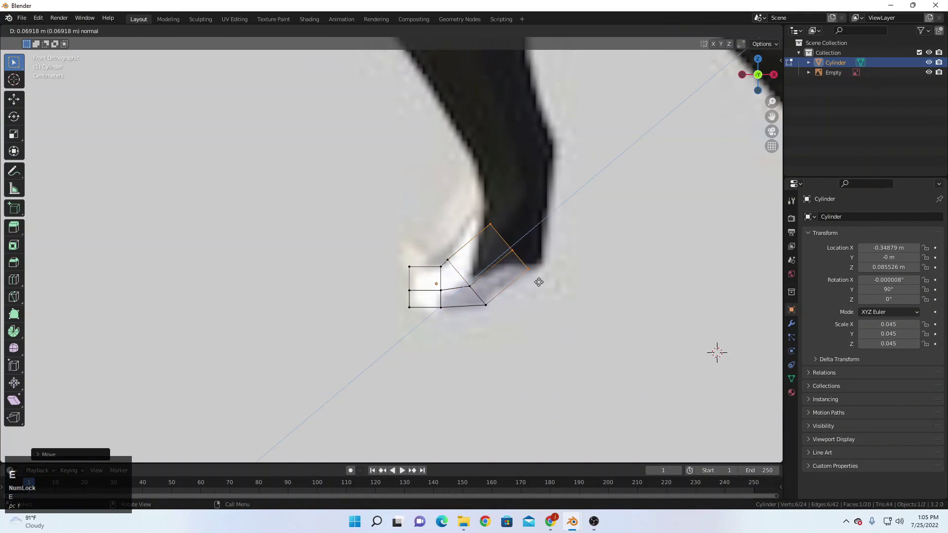
pyautogui.click(539, 282)
pyautogui.scroll(4, 591, 258)
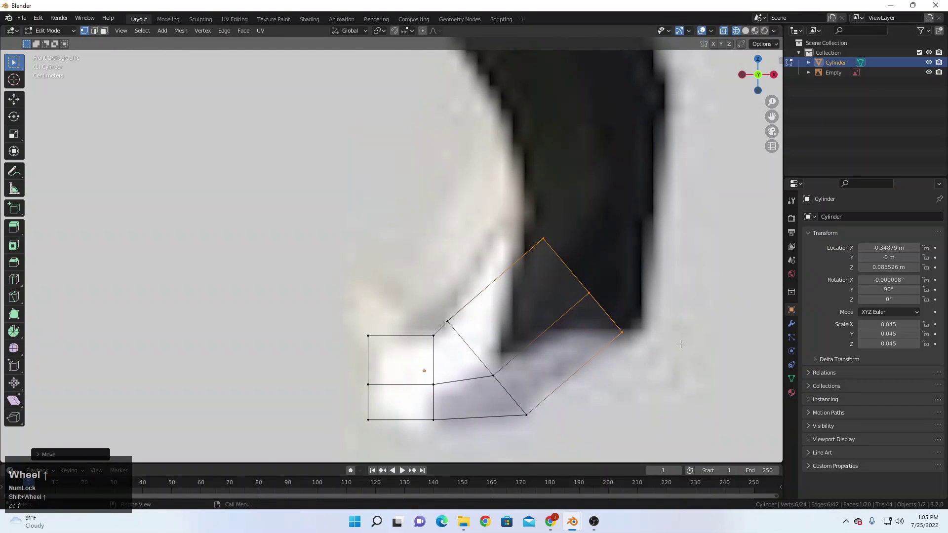
pyautogui.press('t')
pyautogui.press('r')
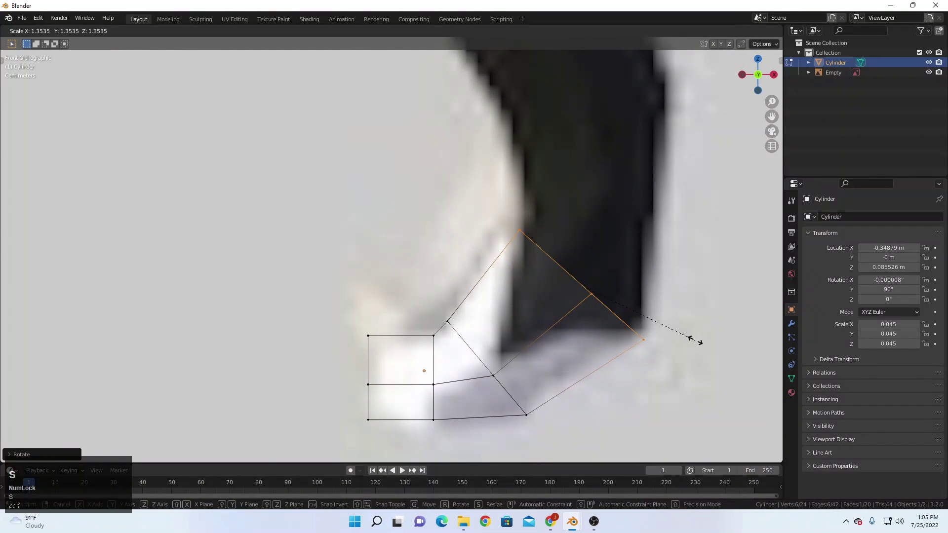
pyautogui.click(697, 341)
# Extrude the ankle loop up into the lower leg and flatten the new loop by scaling it to 0 along Z.
pyautogui.scroll(-4, 642, 328)
pyautogui.keyDown('shift'); pyautogui.moveTo(528, 309); pyautogui.dragTo(544, 347, button='middle'); pyautogui.keyUp('shift')
pyautogui.press('e')
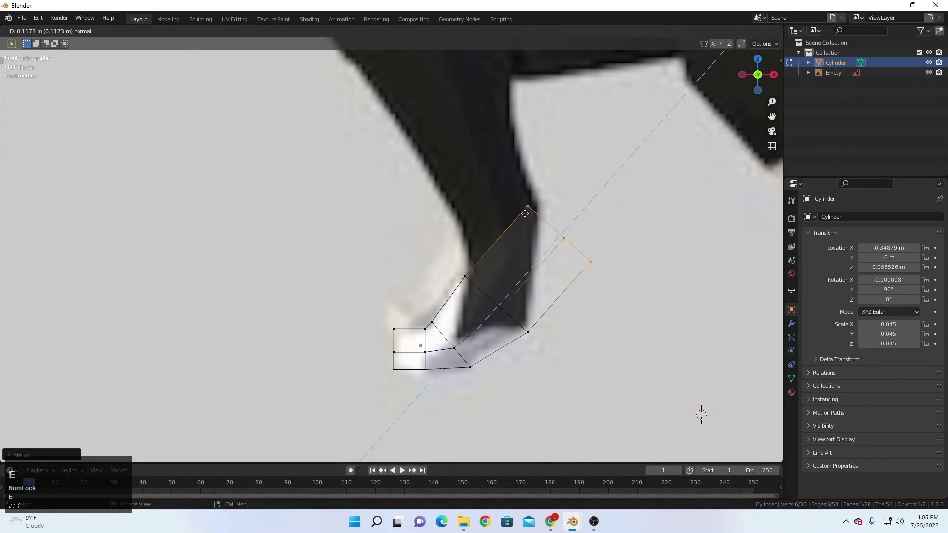
pyautogui.click(494, 202)
pyautogui.press('r')
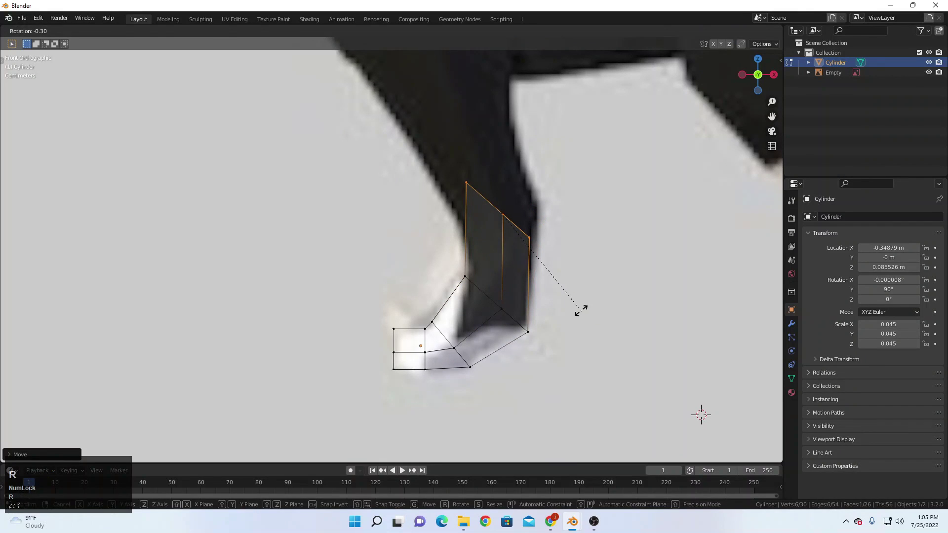
pyautogui.rightClick(581, 310)
pyautogui.keyDown('shift'); pyautogui.moveTo(584, 239); pyautogui.dragTo(572, 287, button='middle'); pyautogui.keyUp('shift')
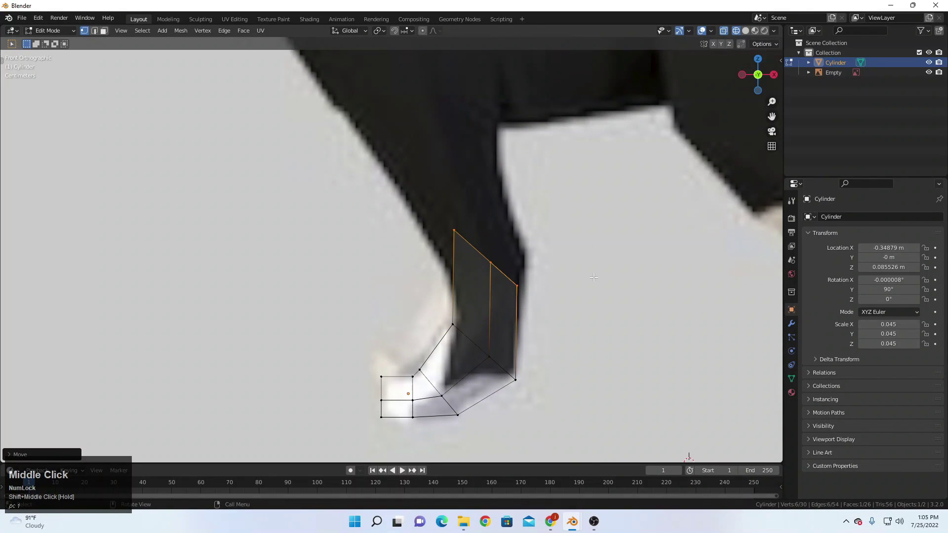
pyautogui.press('s')
pyautogui.press('z')
pyautogui.press('0')
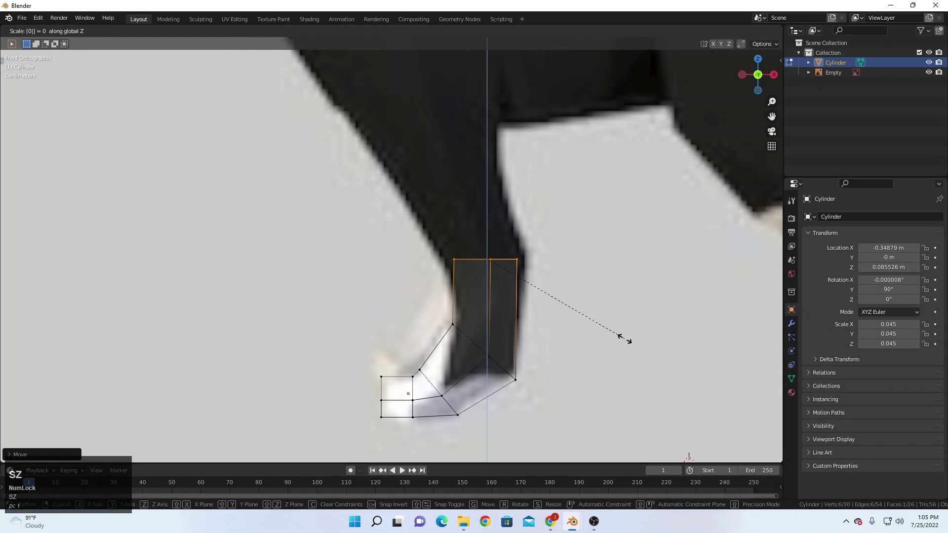
pyautogui.press('Return')
# Rotate, scale and move the lower leg's flattened loop to match the slanted bend in the reference.
pyautogui.scroll(3, 546, 311)
pyautogui.keyDown('shift'); pyautogui.moveTo(546, 311); pyautogui.dragTo(500, 304, button='middle'); pyautogui.keyUp('shift')
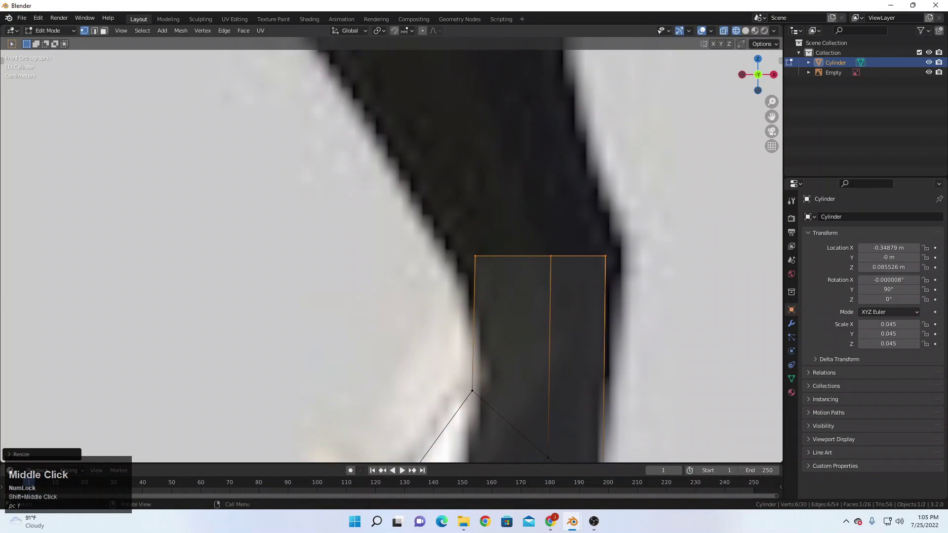
pyautogui.press('r')
pyautogui.click(726, 312)
pyautogui.press('r')
pyautogui.press('g')
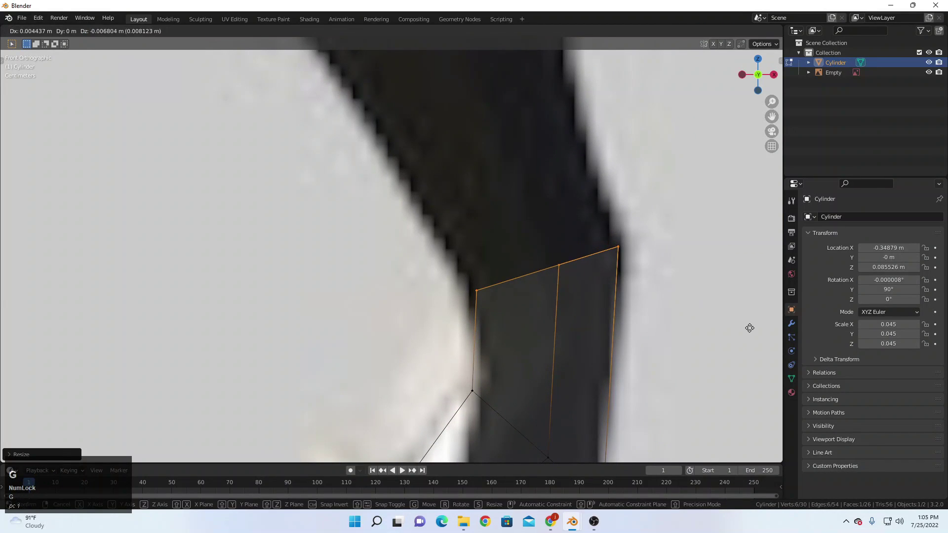
pyautogui.click(744, 330)
# Extrude the lower leg's top loop further up the leg, moving and enlarging it to fit the reference outline.
pyautogui.scroll(-6, 568, 263)
pyautogui.keyDown('shift'); pyautogui.moveTo(549, 277); pyautogui.dragTo(586, 324, button='middle'); pyautogui.keyUp('shift')
pyautogui.press('e')
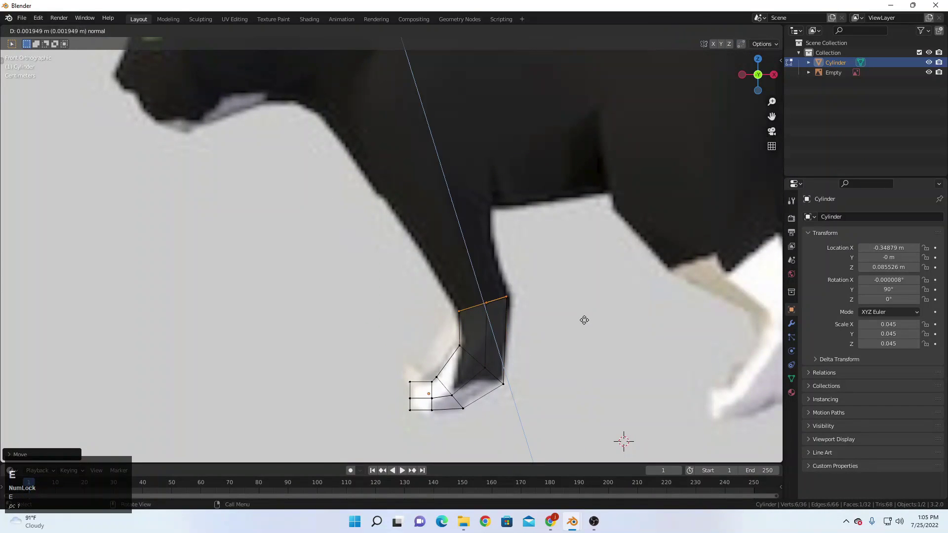
pyautogui.click(550, 280)
pyautogui.scroll(5, 550, 280)
pyautogui.hotkey('ctrl', 'z')
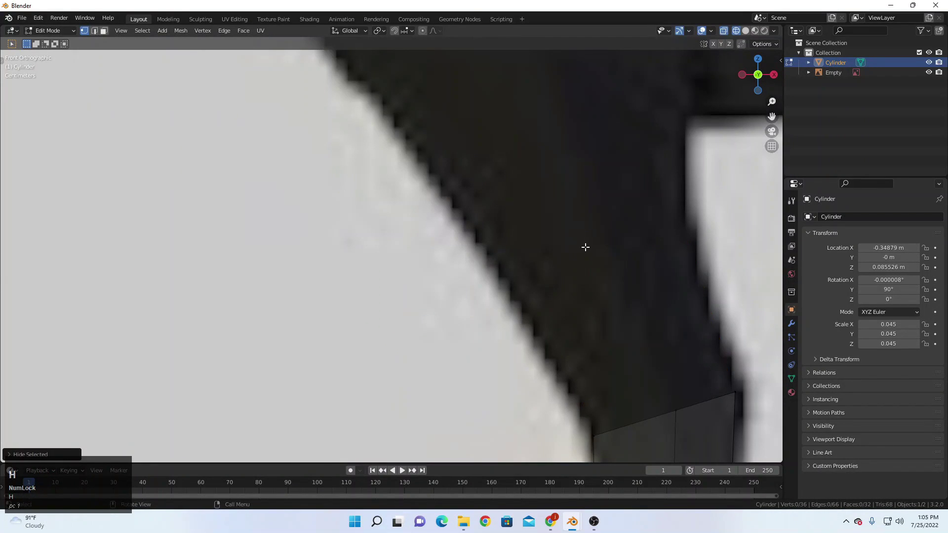
pyautogui.hotkey('ctrl', 'shift', 'z')
pyautogui.press('g')
pyautogui.click(567, 231)
pyautogui.press('s')
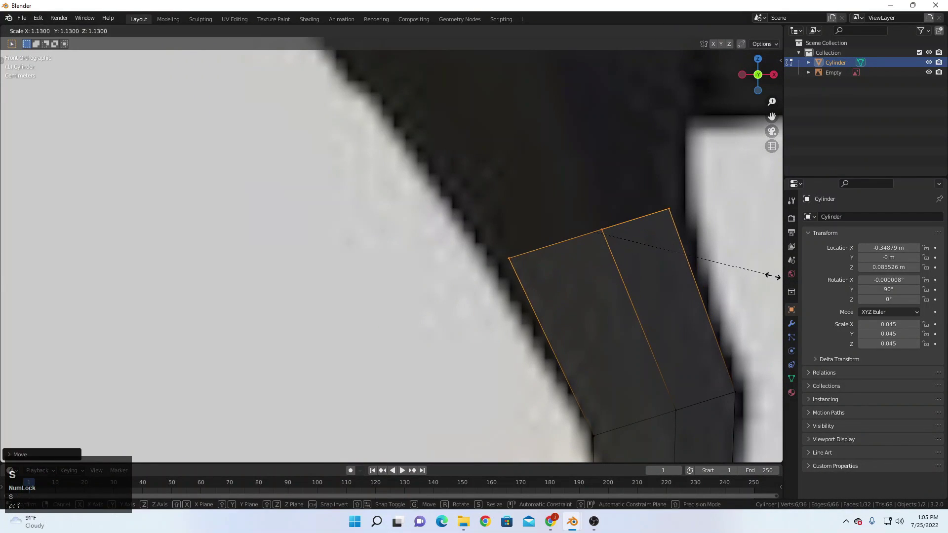
pyautogui.click(31, 295)
# Examine the leg's shape from several angles in solid shading.
pyautogui.scroll(-7, 217, 341)
pyautogui.moveTo(294, 368)
pyautogui.mouseDown(button='middle')
pyautogui.moveTo(341, 380)
pyautogui.moveTo(395, 363)
pyautogui.mouseUp(button='middle')
pyautogui.press('z')
pyautogui.press('Tab')
pyautogui.moveTo(305, 320)
pyautogui.mouseDown(button='middle')
pyautogui.moveTo(446, 378)
pyautogui.moveTo(446, 415)
pyautogui.mouseUp(button='middle')
pyautogui.scroll(-3, 446, 218)
pyautogui.moveTo(446, 217); pyautogui.dragTo(522, 193, button='middle')
pyautogui.scroll(4, 514, 259)
pyautogui.keyDown('shift'); pyautogui.moveTo(593, 217); pyautogui.dragTo(538, 311, button='middle'); pyautogui.keyUp('shift')
pyautogui.press('Tab')
pyautogui.scroll(1, 512, 237)
pyautogui.keyDown('shift'); pyautogui.moveTo(536, 312); pyautogui.dragTo(534, 276, button='middle'); pyautogui.keyUp('shift')
# Select the leg from its top loop down to the ankle and scale it narrower across its width.
pyautogui.press('a')
pyautogui.moveTo(458, 282); pyautogui.dragTo(383, 163, button='middle')
pyautogui.hotkey('alt', 'z')
pyautogui.scroll(2, 383, 153)
pyautogui.moveTo(342, 112); pyautogui.dragTo(581, 183)
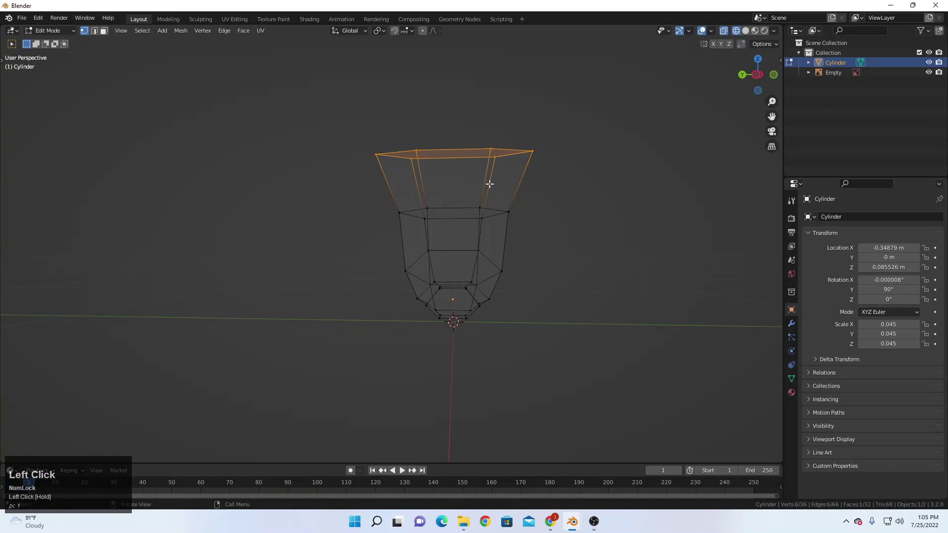
pyautogui.press('ctrl+KP_Add')
pyautogui.press('ctrl+KP_Add')
pyautogui.press('ctrl+KP_Add')
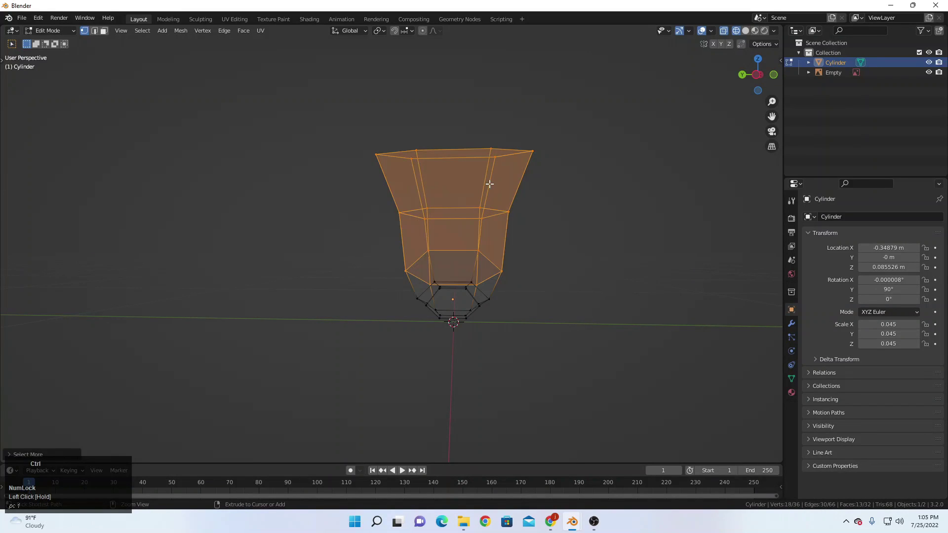
pyautogui.hotkey('alt', 'z')
pyautogui.moveTo(555, 298); pyautogui.dragTo(531, 294, button='middle')
pyautogui.press('s')
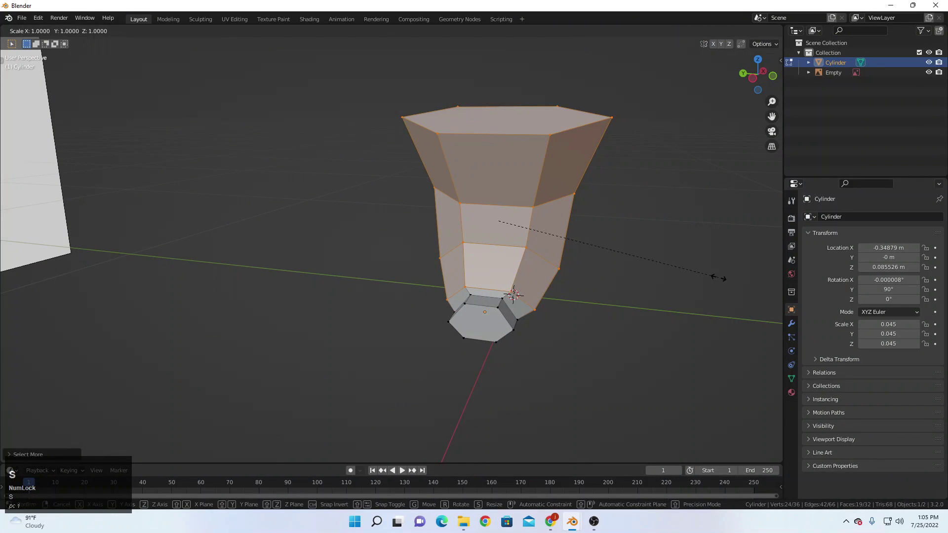
pyautogui.click(631, 260)
pyautogui.moveTo(631, 260); pyautogui.dragTo(544, 275, button='middle')
# Move the entire leg mesh along Y to one side of the centreline.
pyautogui.press('Tab')
pyautogui.press('Tab')
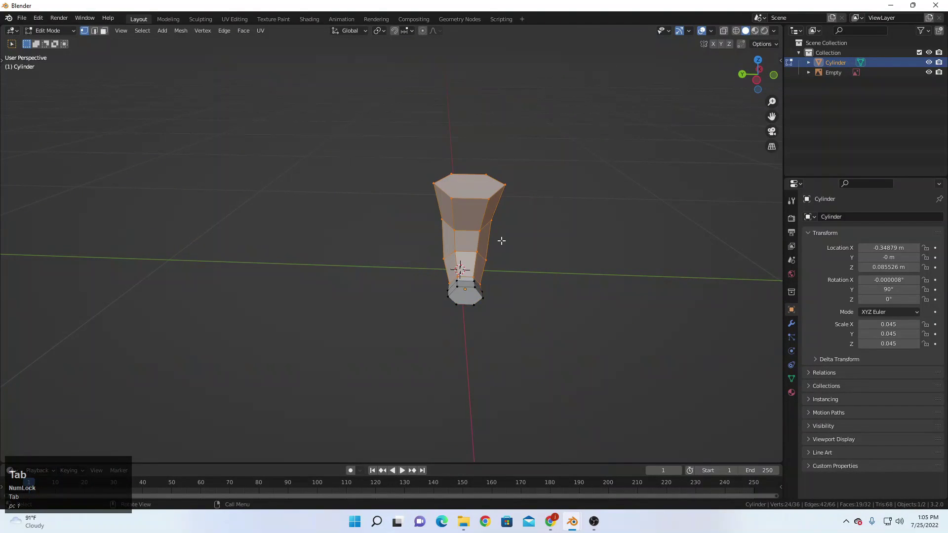
pyautogui.press('g')
pyautogui.press('y')
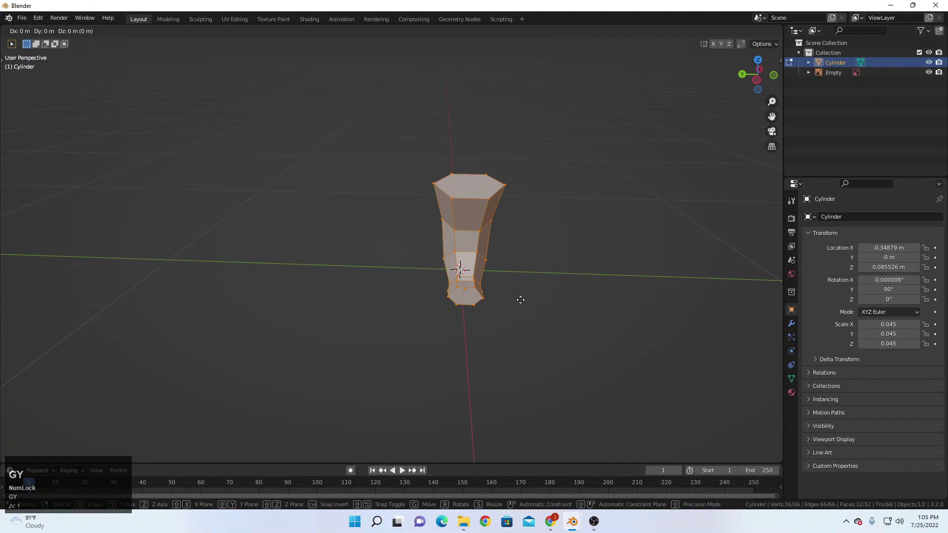
pyautogui.click(589, 297)
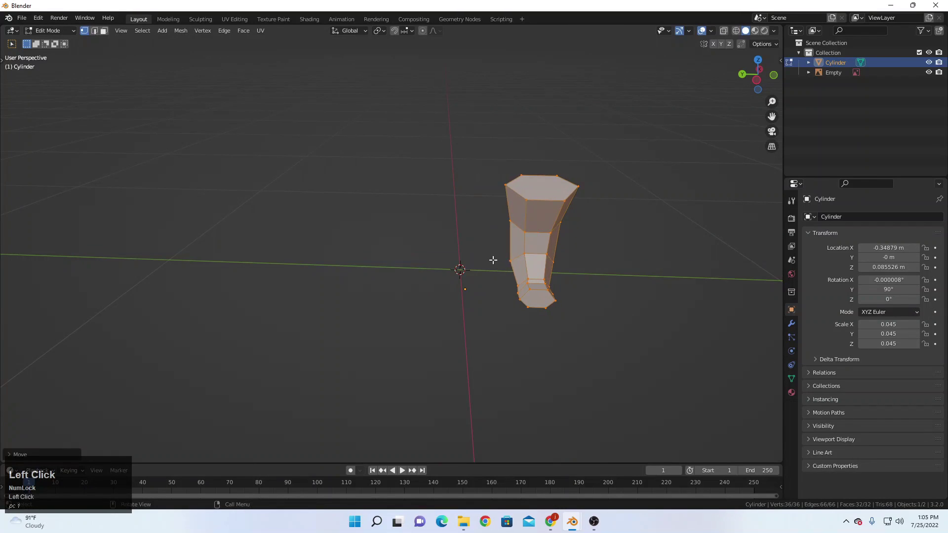
pyautogui.moveTo(494, 262); pyautogui.dragTo(522, 283, button='middle')
# Add a Mirror modifier to the leg and mirror it only across the Y axis.
pyautogui.press('Tab')
pyautogui.click(792, 324)
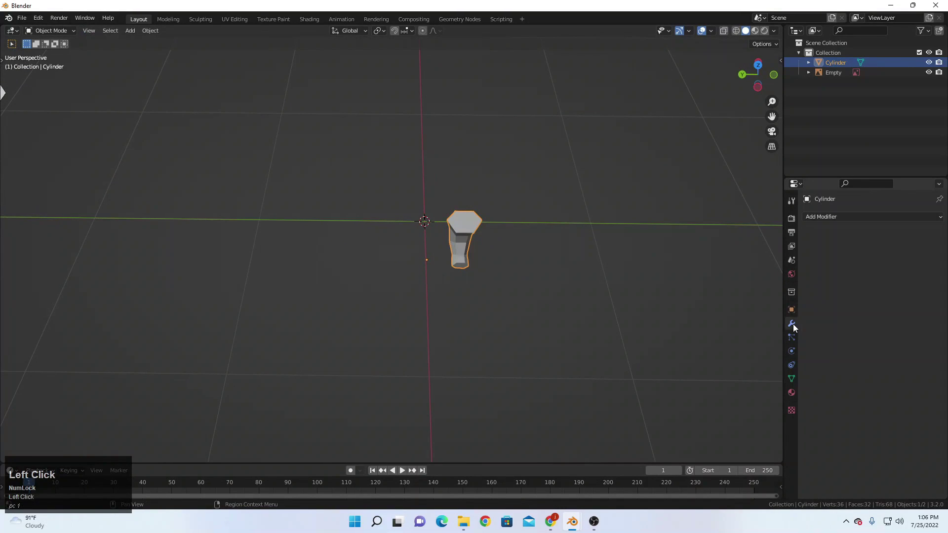
pyautogui.click(858, 217)
pyautogui.click(746, 330)
pyautogui.moveTo(464, 247); pyautogui.dragTo(450, 223, button='middle')
pyautogui.click(870, 248)
pyautogui.click(895, 249)
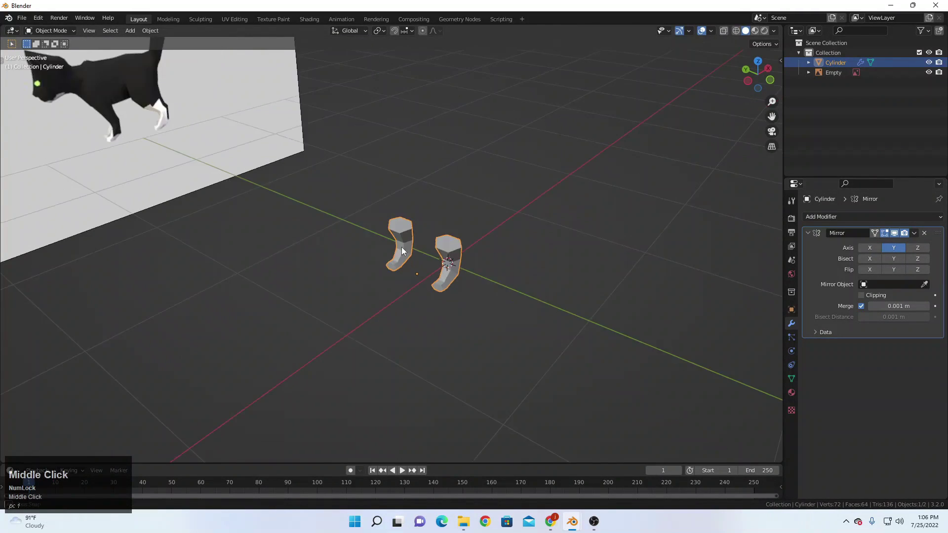
# Move the leg mesh along Y to adjust the spacing between the two mirrored legs.
pyautogui.scroll(5, 448, 220)
pyautogui.moveTo(397, 247); pyautogui.dragTo(520, 274, button='middle')
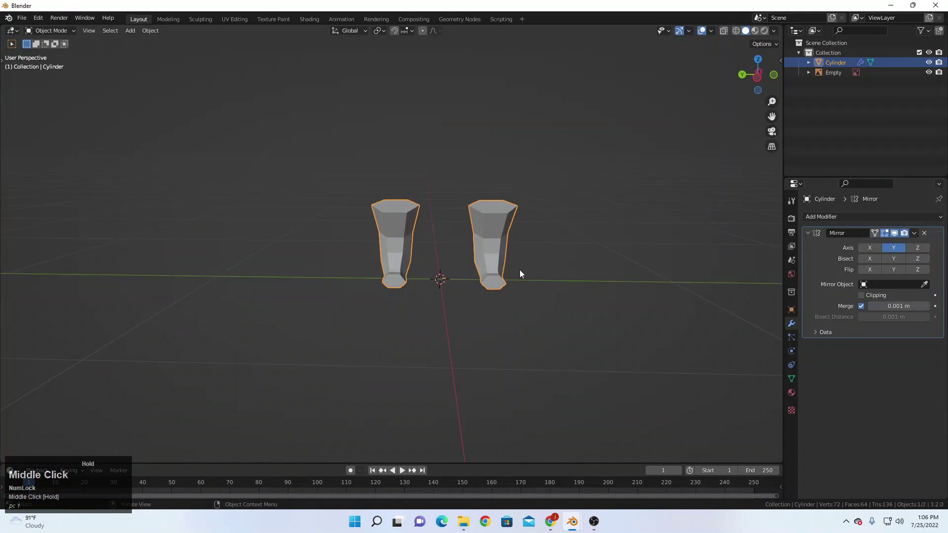
pyautogui.moveTo(418, 252); pyautogui.dragTo(551, 296, button='middle')
pyautogui.scroll(2, 493, 313)
pyautogui.press('Tab')
pyautogui.press('g')
pyautogui.press('y')
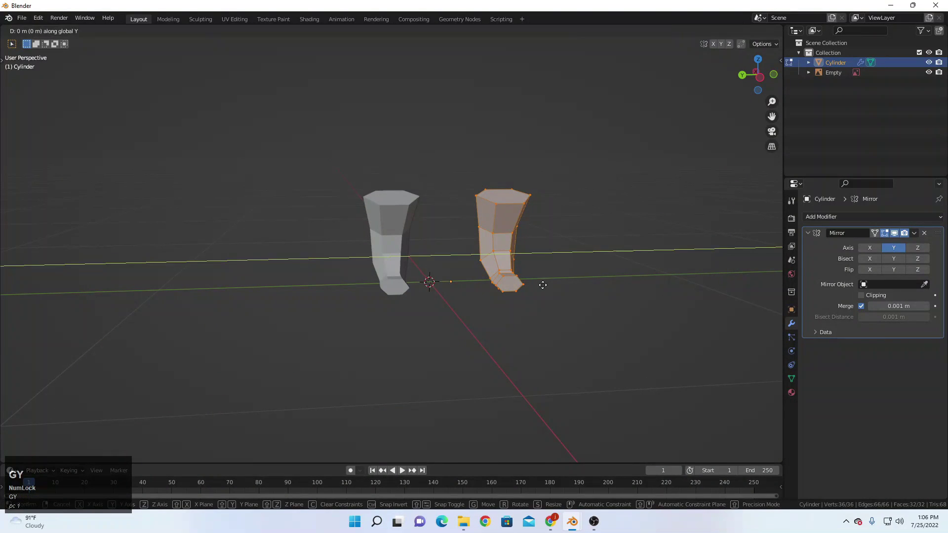
pyautogui.click(538, 285)
pyautogui.moveTo(527, 282); pyautogui.dragTo(422, 265, button='middle')
# In the front view, extrude the leg's top loop up to the chest and enlarge it.
pyautogui.press('Tab')
pyautogui.press('KP_1')
pyautogui.scroll(3, 437, 256)
pyautogui.press('Tab')
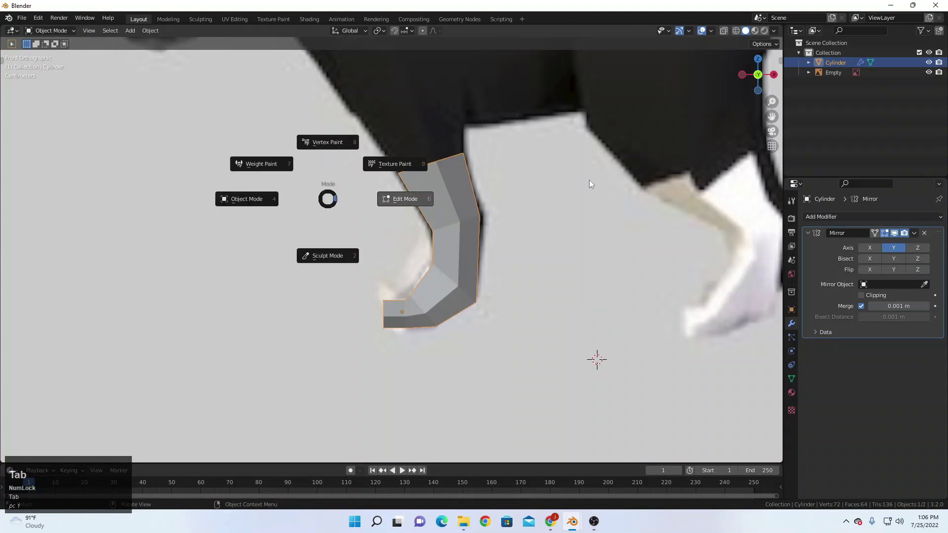
pyautogui.keyDown('shift'); pyautogui.moveTo(494, 158); pyautogui.dragTo(521, 259, button='middle'); pyautogui.keyUp('shift')
pyautogui.press('z')
pyautogui.moveTo(373, 223); pyautogui.dragTo(555, 297)
pyautogui.keyDown('shift'); pyautogui.moveTo(491, 312); pyautogui.dragTo(547, 367, button='middle'); pyautogui.keyUp('shift')
pyautogui.press('e')
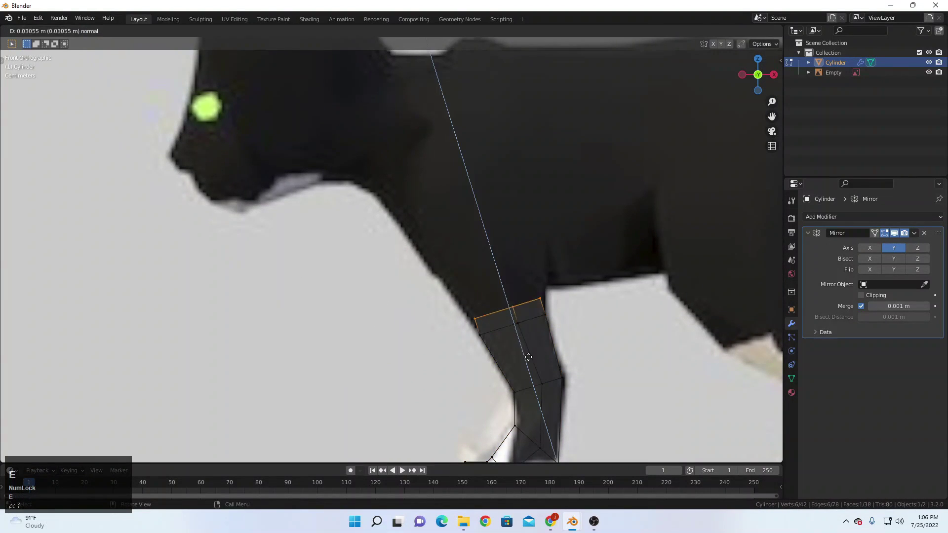
pyautogui.click(524, 317)
pyautogui.press('s')
pyautogui.click(586, 313)
# Rotate the extruded top loop to nearly level, then scale and move it to fit the upper leg's outline.
pyautogui.press('t')
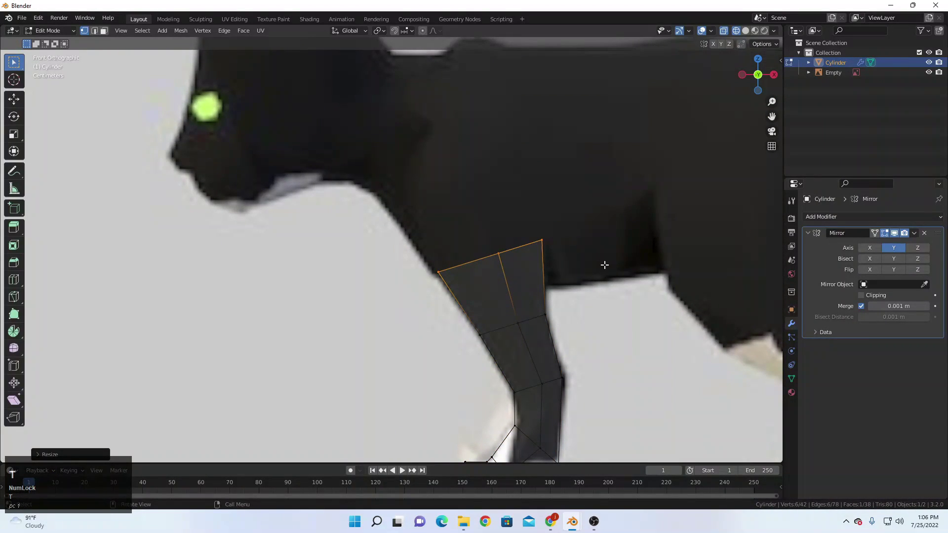
pyautogui.press('r')
pyautogui.click(617, 300)
pyautogui.press('s')
pyautogui.click(638, 291)
pyautogui.press('g')
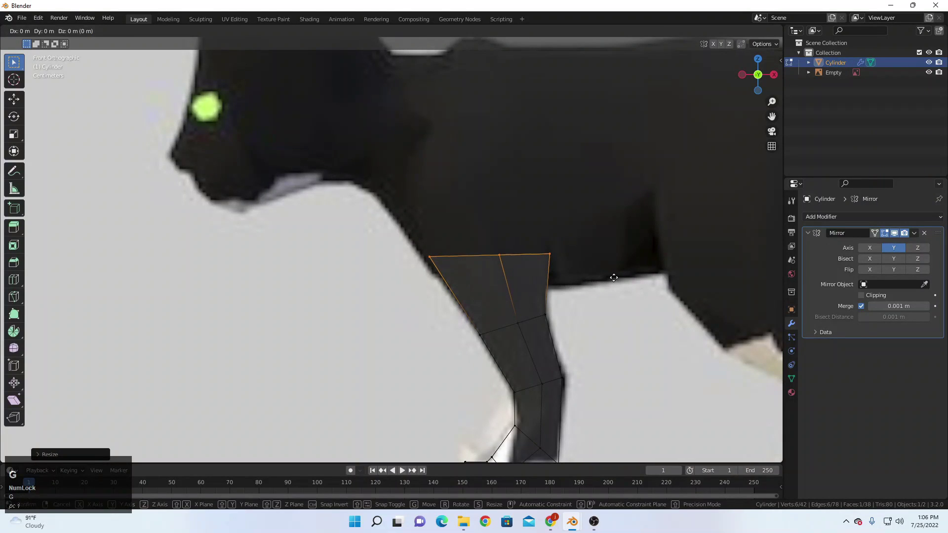
pyautogui.click(611, 278)
# Move the innermost vertex of the top loop and the one below it along Y to flatten the leg's inner side.
pyautogui.press('z')
pyautogui.moveTo(489, 303); pyautogui.dragTo(561, 314, button='middle')
pyautogui.scroll(6, 546, 281)
pyautogui.scroll(-1, 548, 280)
pyautogui.moveTo(544, 296); pyautogui.dragTo(553, 340, button='middle')
pyautogui.click(470, 242)
pyautogui.press('g')
pyautogui.press('y')
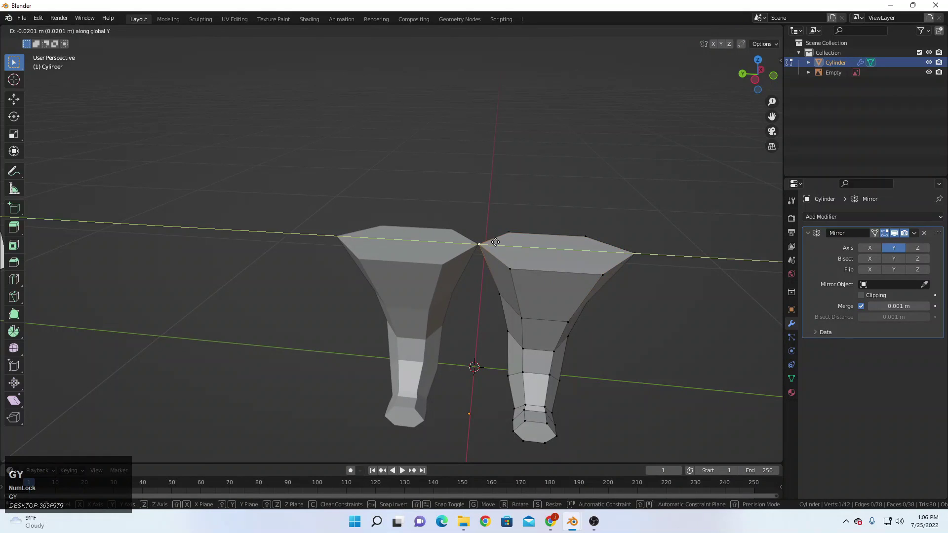
pyautogui.click(517, 245)
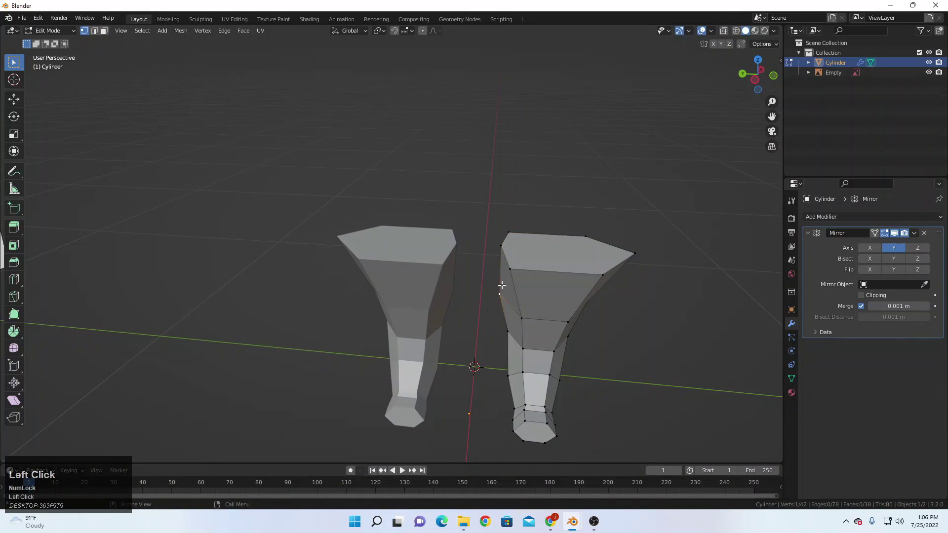
pyautogui.press('g')
pyautogui.press('y')
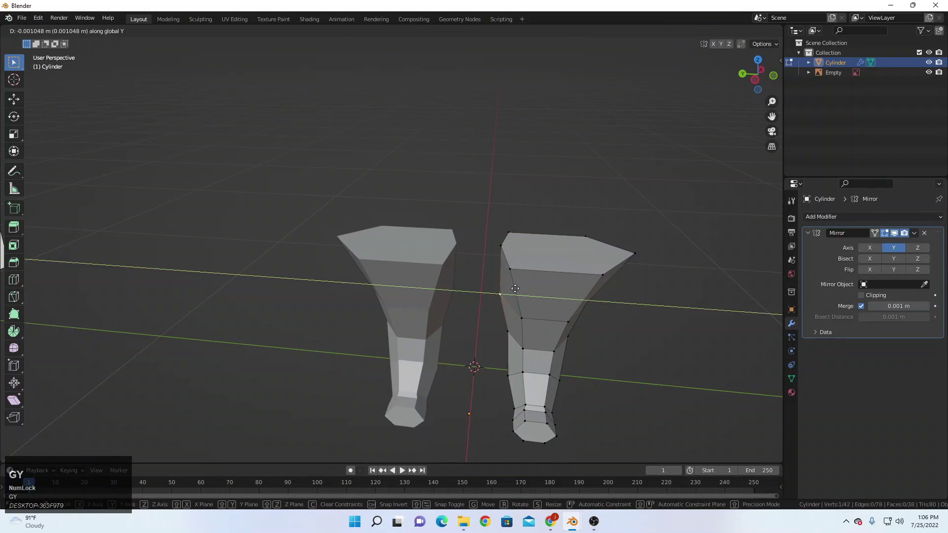
pyautogui.click(515, 289)
# Extrude the top loop's inner edges along Y toward the mirrored leg.
pyautogui.moveTo(517, 290); pyautogui.dragTo(504, 229, button='middle')
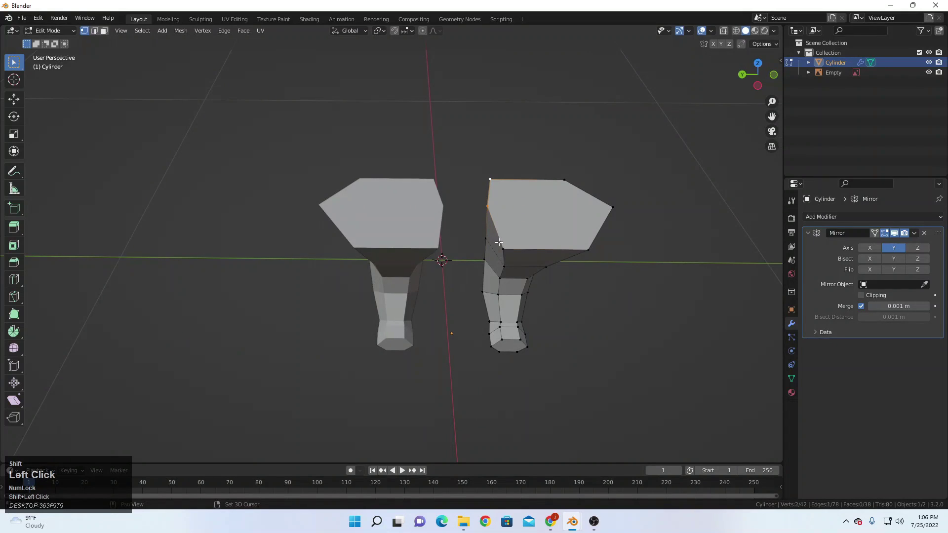
pyautogui.press('e')
pyautogui.press('y')
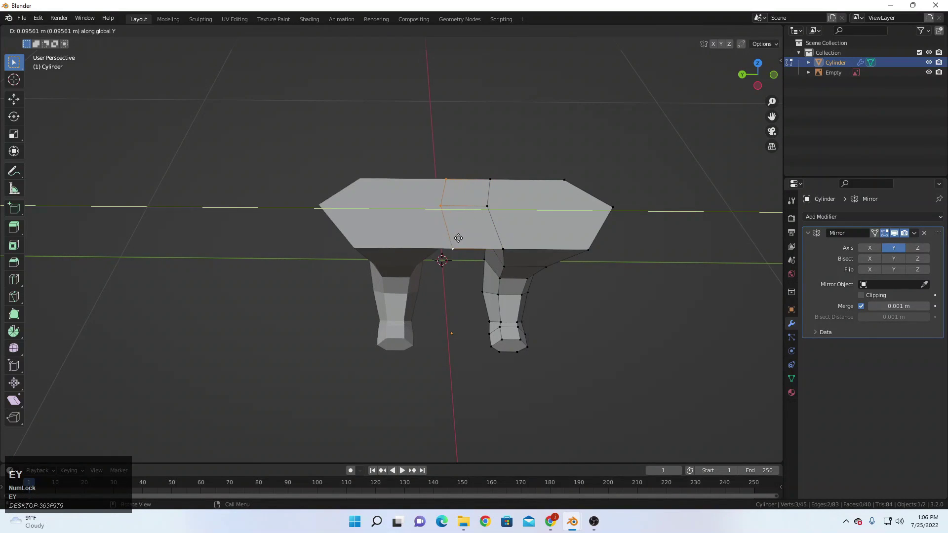
pyautogui.click(486, 241)
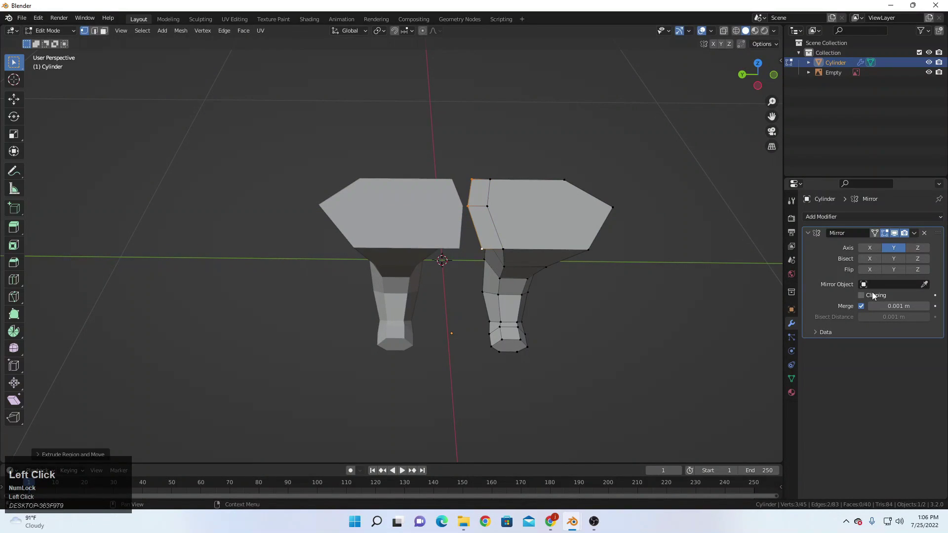
# Enable Clipping on the Mirror modifier and move the extruded edges along Y to join at the centreline.
pyautogui.press('g')
pyautogui.press('y')
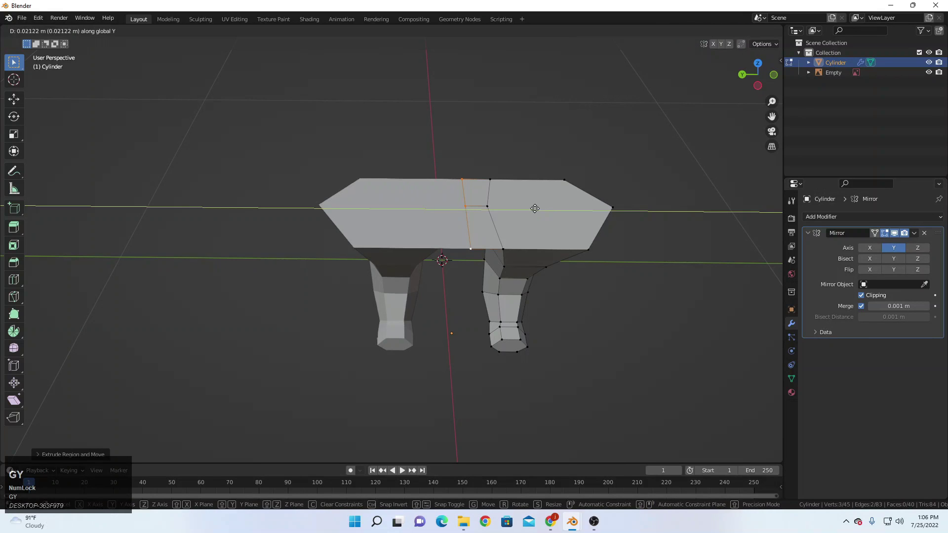
pyautogui.click(494, 205)
# Delete the top cap face of the leg and switch to edge selection.
pyautogui.moveTo(449, 156); pyautogui.dragTo(407, 238, button='middle')
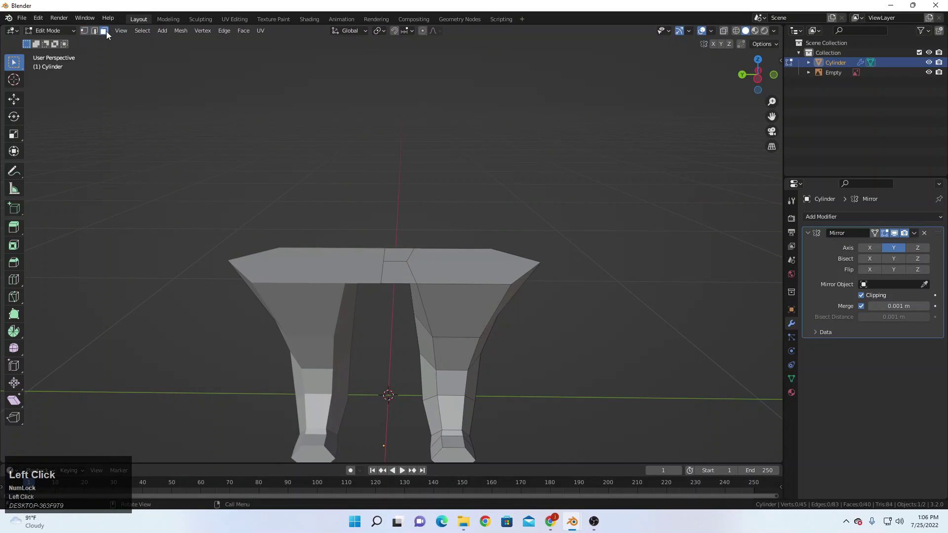
pyautogui.moveTo(527, 174); pyautogui.dragTo(279, 126, button='middle')
pyautogui.moveTo(435, 287)
pyautogui.mouseDown(button='middle')
pyautogui.moveTo(448, 281)
pyautogui.moveTo(402, 280)
pyautogui.mouseUp(button='middle')
pyautogui.press('KP_1')
pyautogui.scroll(3, 448, 281)
pyautogui.press('z')
pyautogui.press('z')
pyautogui.moveTo(344, 237); pyautogui.dragTo(370, 231)
pyautogui.press('z')
pyautogui.moveTo(366, 235)
pyautogui.mouseDown(button='middle')
pyautogui.moveTo(448, 293)
pyautogui.moveTo(364, 271)
pyautogui.mouseUp(button='middle')
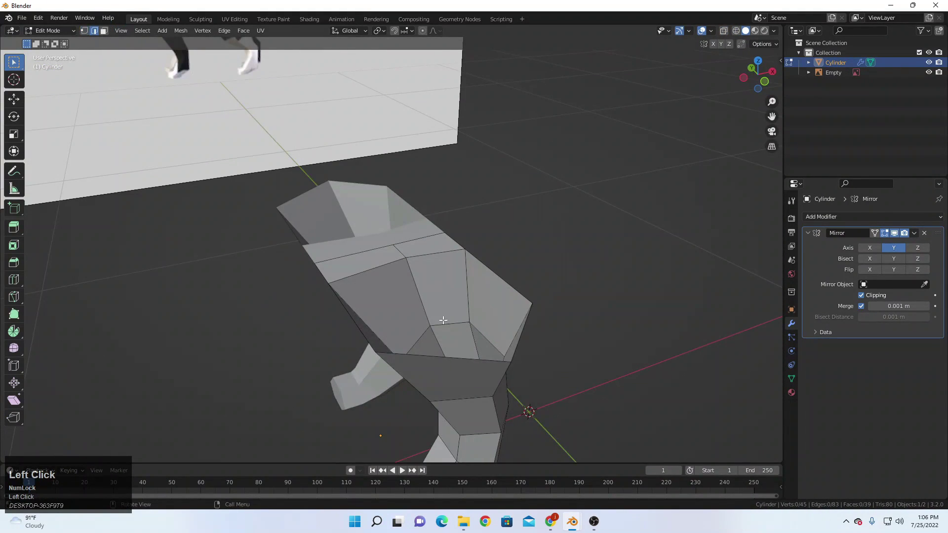
# Extrude the two outer top edges of the leg upward in side view and move them over the reference body.
pyautogui.press('KP_1')
pyautogui.scroll(-4, 444, 306)
pyautogui.press('e')
pyautogui.click(425, 242)
pyautogui.keyDown('shift'); pyautogui.moveTo(426, 241); pyautogui.dragTo(470, 318, button='middle'); pyautogui.keyUp('shift')
pyautogui.scroll(4, 471, 318)
pyautogui.press('g')
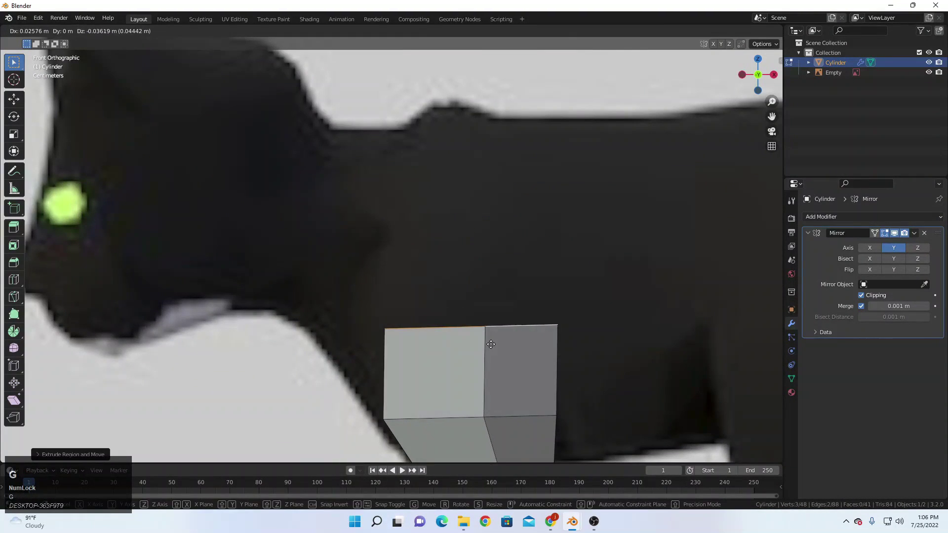
pyautogui.click(484, 339)
# Extrude the two outer shoulder edges upward along Z to add another row of side faces.
pyautogui.press('e')
pyautogui.press('z')
pyautogui.click(482, 261)
pyautogui.moveTo(483, 262)
pyautogui.mouseDown(button='middle')
pyautogui.moveTo(476, 288)
pyautogui.moveTo(477, 280)
pyautogui.moveTo(498, 280)
pyautogui.moveTo(472, 266)
pyautogui.mouseUp(button='middle')
pyautogui.scroll(-4, 498, 279)
# Scale the newly extruded shoulder edges along Y to flatten the side profile.
pyautogui.press('KP_1')
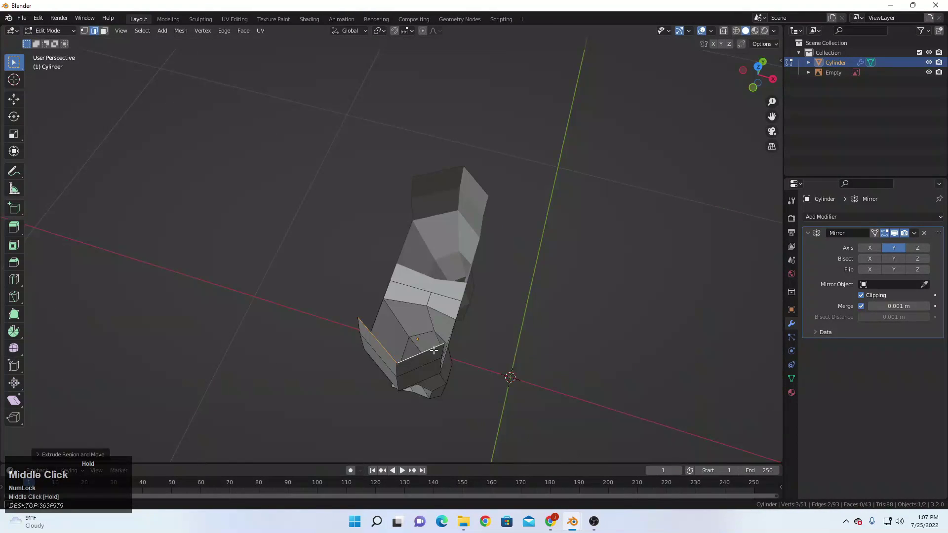
pyautogui.press('s')
pyautogui.press('y')
pyautogui.click(405, 368)
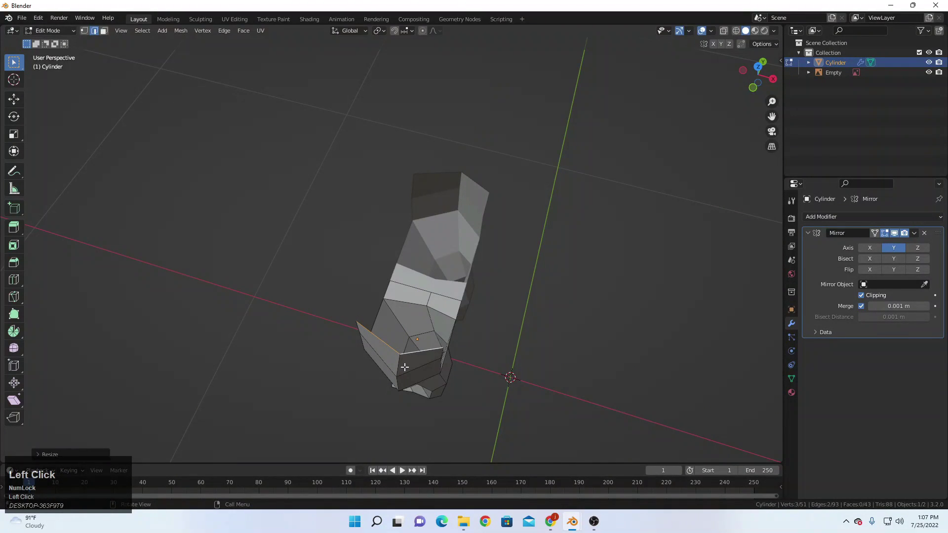
pyautogui.press('s')
pyautogui.click(471, 293)
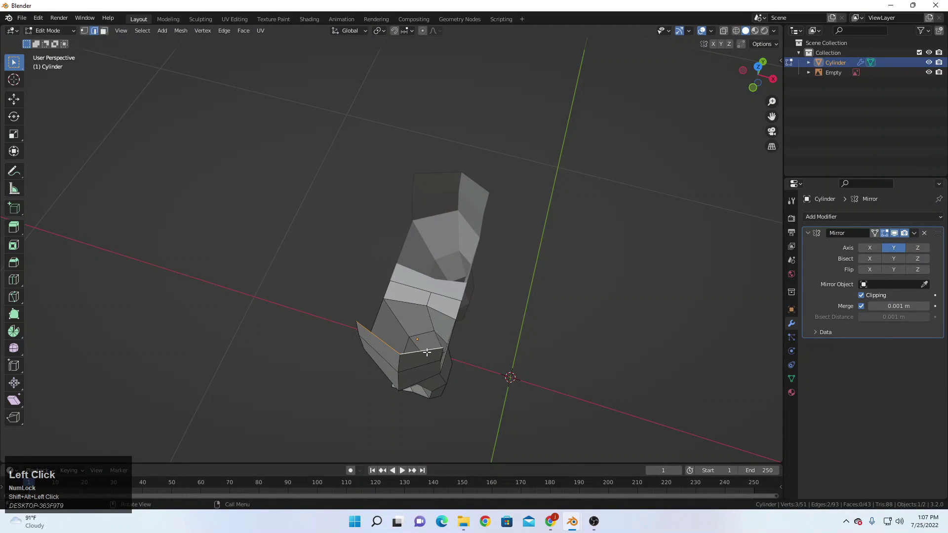
# Extrude the shoulder's top edges further upward along Z over the reference body.
pyautogui.press('KP_1')
pyautogui.scroll(5, 491, 239)
pyautogui.press('g')
pyautogui.rightClick(505, 271)
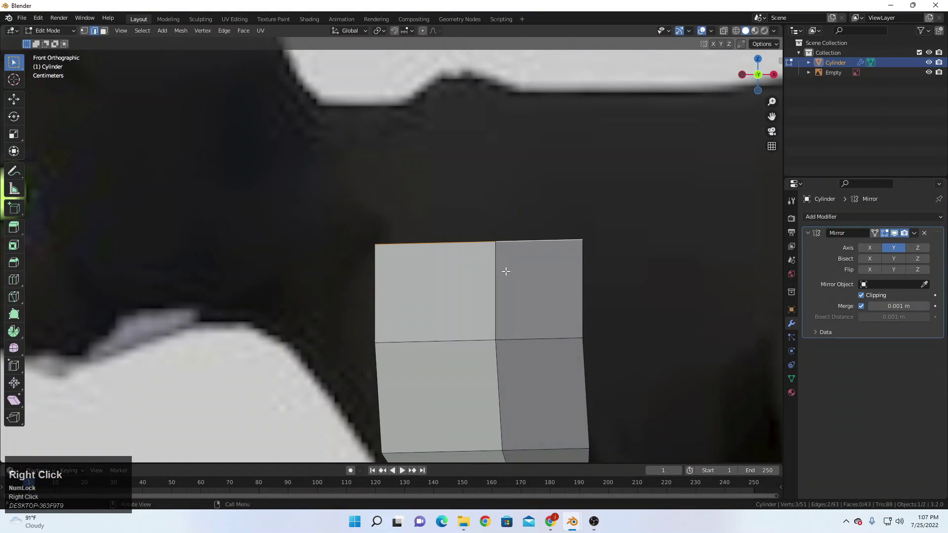
pyautogui.press('e')
pyautogui.press('z')
pyautogui.click(499, 207)
# Move the topmost shoulder edges along Y toward the mirrored half and scale them along Y.
pyautogui.scroll(-2, 499, 207)
pyautogui.keyDown('shift'); pyautogui.moveTo(546, 239); pyautogui.dragTo(333, 282, button='middle'); pyautogui.keyUp('shift')
pyautogui.press('g')
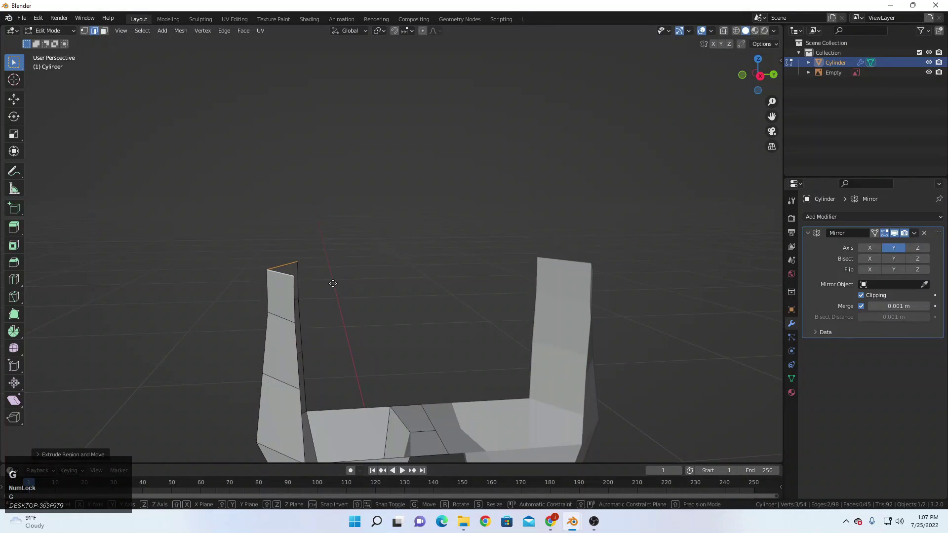
pyautogui.press('y')
pyautogui.click(350, 285)
pyautogui.press('s')
pyautogui.press('y')
pyautogui.click(345, 278)
# Extrude the top edges slightly along Z and move them inward along Y to round the upper back.
pyautogui.moveTo(273, 259); pyautogui.dragTo(400, 262, button='middle')
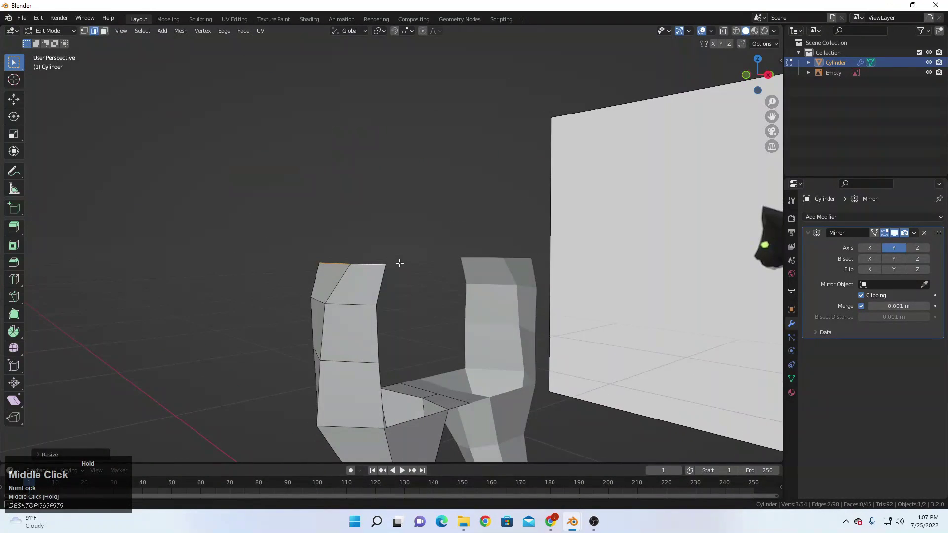
pyautogui.press('e')
pyautogui.press('z')
pyautogui.click(403, 242)
pyautogui.press('g')
pyautogui.press('y')
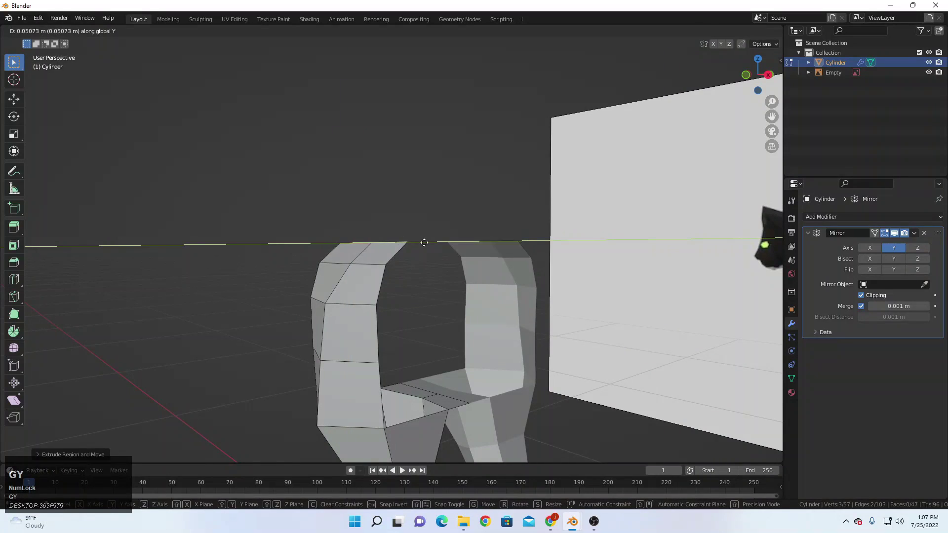
pyautogui.click(402, 244)
# Extrude the top edges once more and move them along Y until both halves join at the back's centreline.
pyautogui.moveTo(402, 244); pyautogui.dragTo(406, 289, button='middle')
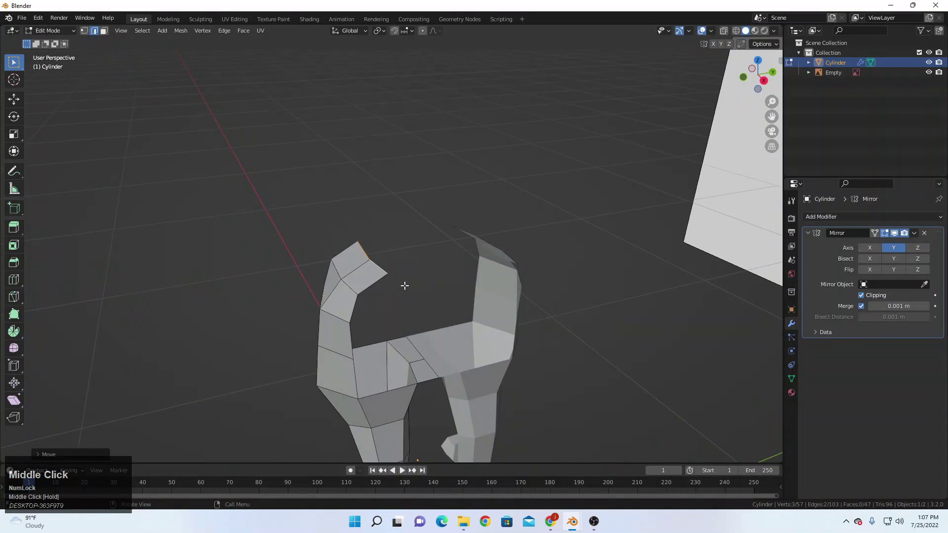
pyautogui.press('e')
pyautogui.click(404, 269)
pyautogui.press('g')
pyautogui.press('y')
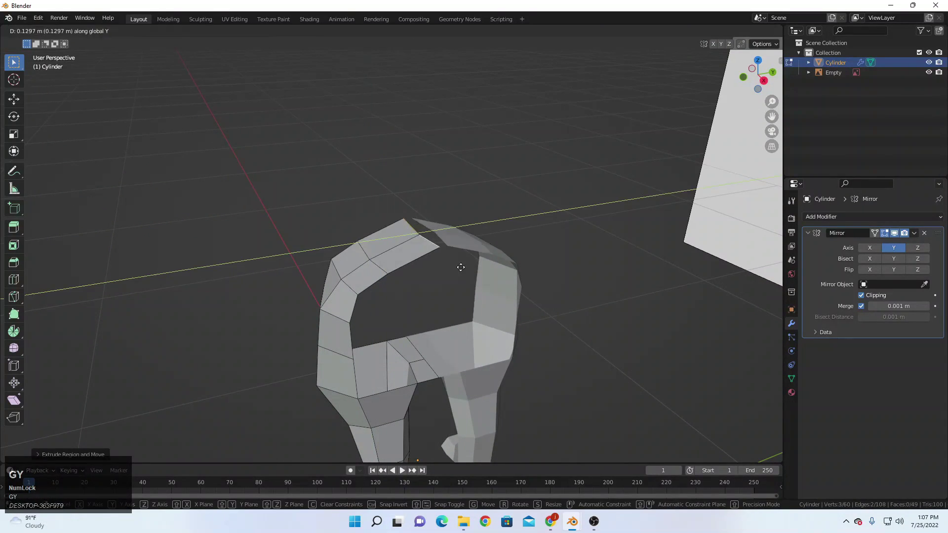
pyautogui.click(497, 267)
pyautogui.moveTo(498, 267); pyautogui.dragTo(516, 244, button='middle')
# Compare the finished shoulder ring with the reference cat's back line in side view, toggling see-through shading.
pyautogui.press('KP_1')
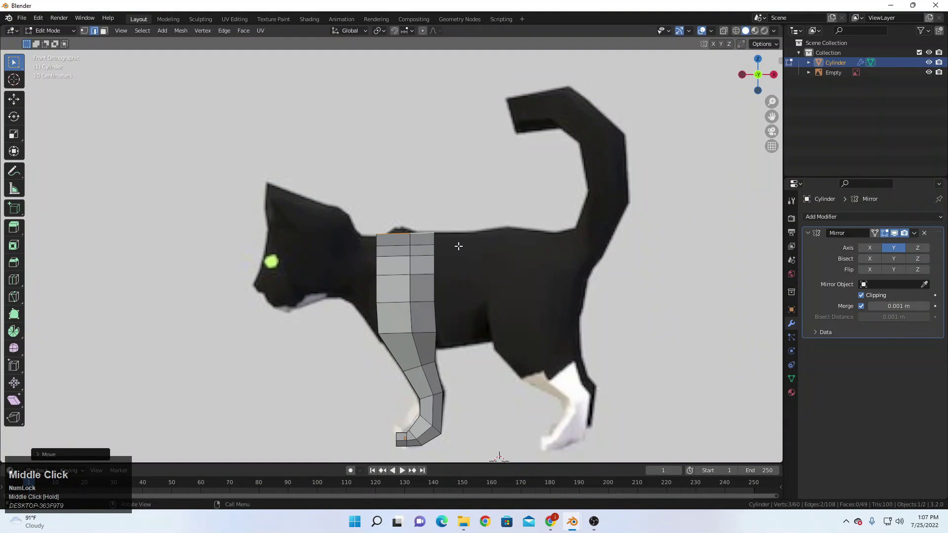
pyautogui.scroll(5, 457, 245)
pyautogui.keyDown('shift'); pyautogui.scroll(2, 435, 247); pyautogui.keyUp('shift')
pyautogui.scroll(3, 436, 248)
pyautogui.press('g')
pyautogui.rightClick(477, 227)
pyautogui.press('z')
pyautogui.scroll(-6, 472, 267)
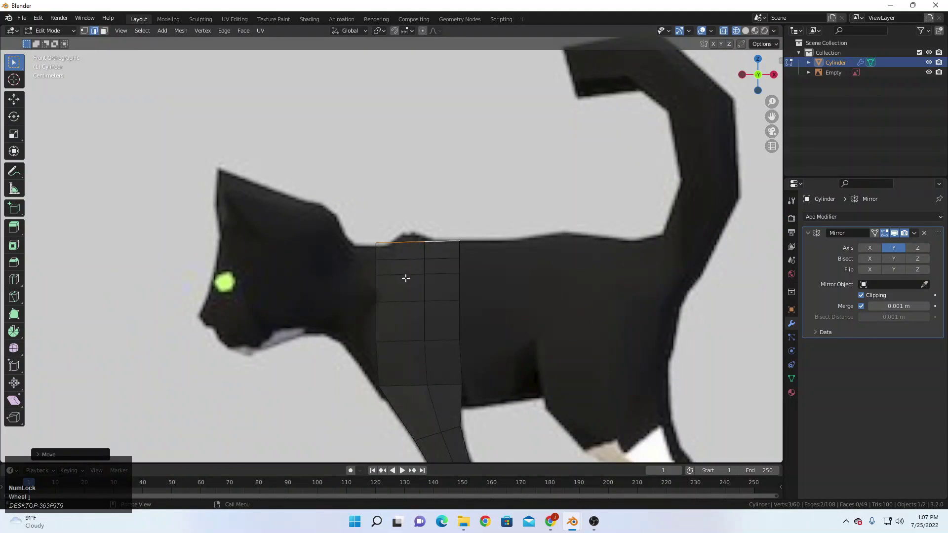
pyautogui.press('z')
pyautogui.scroll(-4, 469, 247)
pyautogui.press('z')
pyautogui.scroll(2, 422, 287)
pyautogui.moveTo(441, 345)
pyautogui.keyDown('shift'); pyautogui.mouseDown(button='middle')
pyautogui.moveTo(428, 278)
pyautogui.moveTo(374, 302)
pyautogui.moveTo(371, 333)
pyautogui.mouseUp(button='middle'); pyautogui.keyUp('shift')
pyautogui.press('z')
pyautogui.scroll(3, 424, 328)
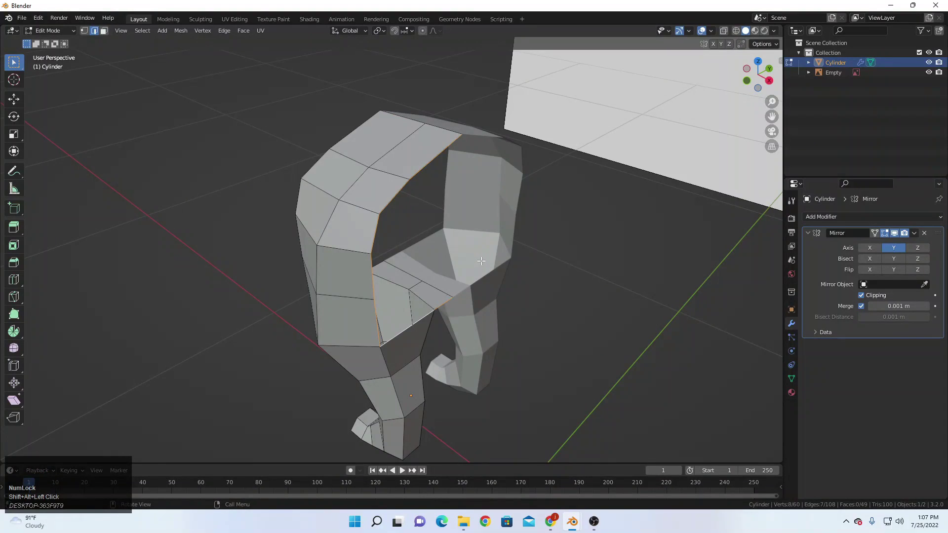
# Extrude the rear edge loop of the shoulder section along X to the front of the hind leg.
pyautogui.press('KP_1')
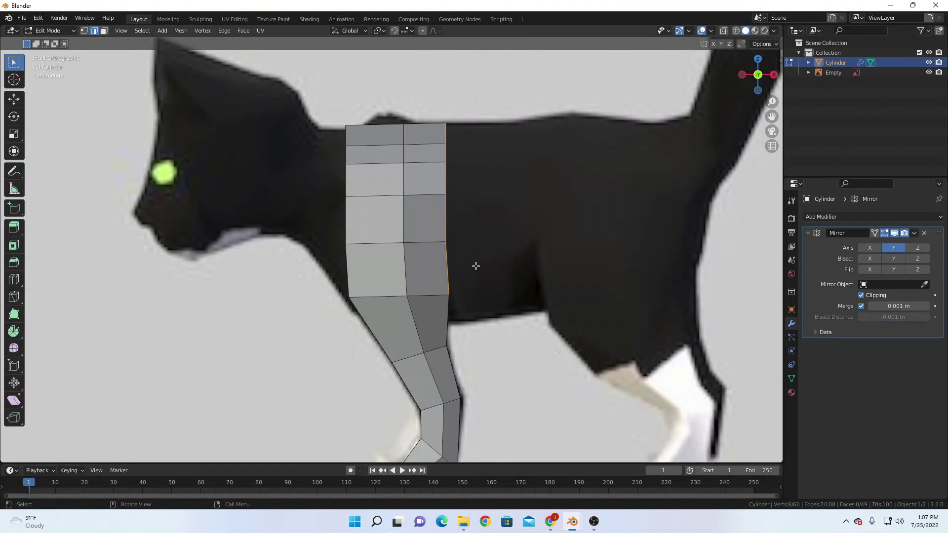
pyautogui.press('Num_Lock')
pyautogui.keyDown('alt'); pyautogui.keyDown('shift'); pyautogui.click(465, 265); pyautogui.keyUp('shift'); pyautogui.keyUp('alt')
pyautogui.press('x')
pyautogui.click(546, 270)
pyautogui.press('z')
pyautogui.click(352, 316)
# Select the two lower belly edges behind the front leg and move them down along Z to the reference belly line.
pyautogui.scroll(-1, 352, 316)
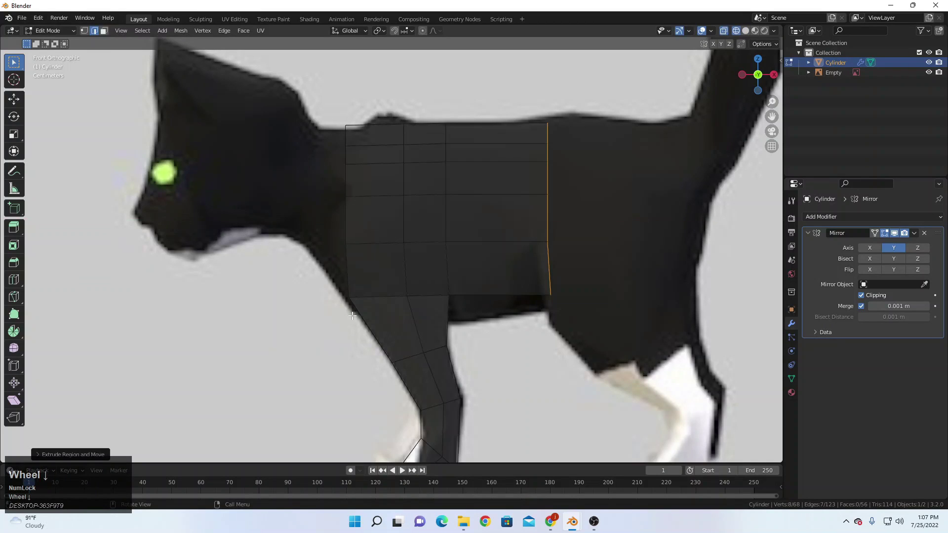
pyautogui.scroll(-1, 352, 316)
pyautogui.moveTo(434, 292)
pyautogui.mouseDown(button='middle')
pyautogui.moveTo(410, 282)
pyautogui.moveTo(402, 254)
pyautogui.mouseUp(button='middle')
pyautogui.scroll(4, 409, 282)
pyautogui.press('z')
pyautogui.click(460, 242)
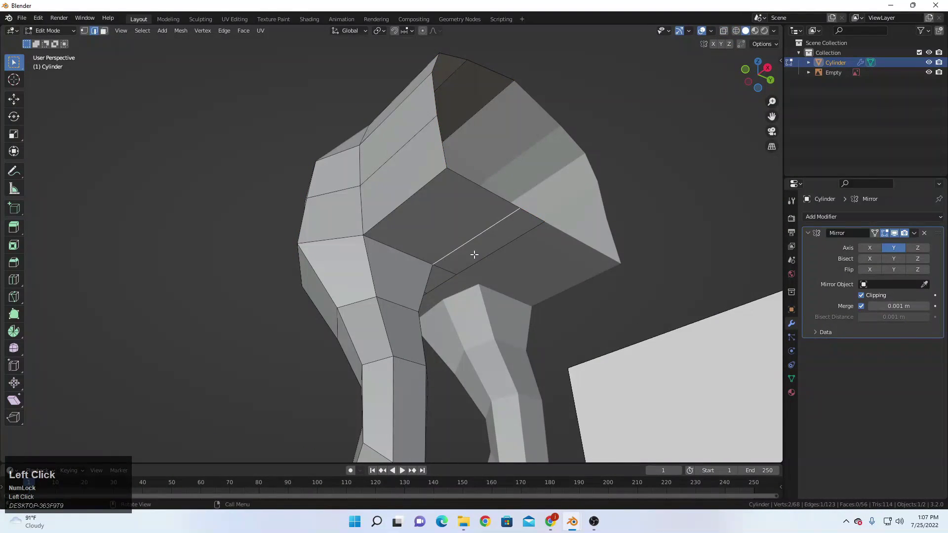
pyautogui.press('KP_1')
pyautogui.scroll(3, 547, 297)
pyautogui.press('z')
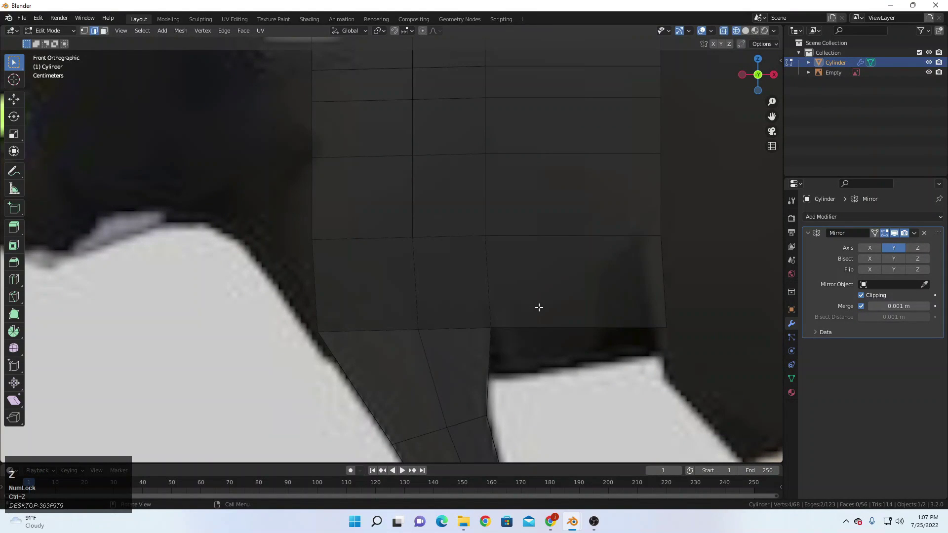
pyautogui.press('g')
pyautogui.press('z')
pyautogui.click(531, 349)
# Rotate the lower belly edges to follow the reference belly's slope, nudge them along Z, and leave mesh editing.
pyautogui.press('r')
pyautogui.click(744, 355)
pyautogui.press('g')
pyautogui.press('z')
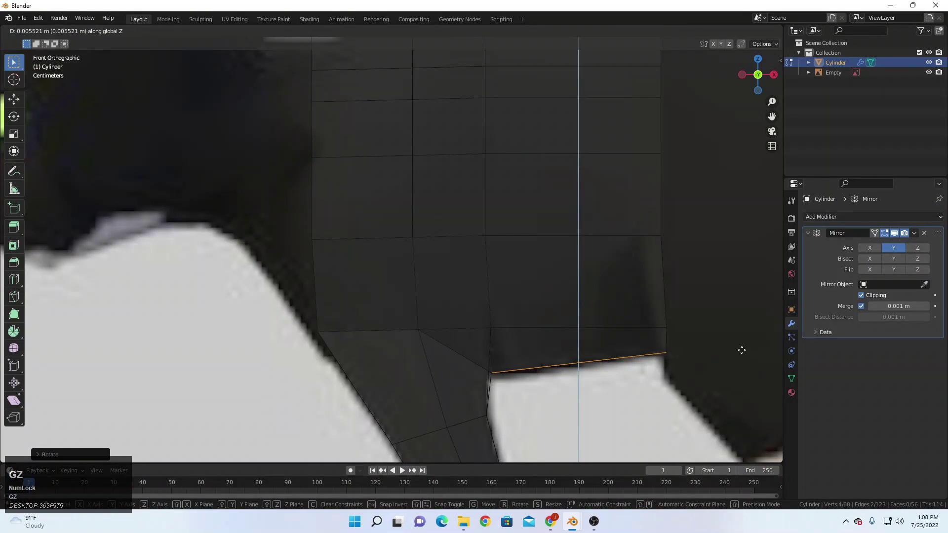
pyautogui.click(742, 350)
pyautogui.press('z')
pyautogui.scroll(-1, 627, 328)
pyautogui.press('Tab')
pyautogui.scroll(-5, 444, 316)
pyautogui.moveTo(445, 316); pyautogui.dragTo(479, 244, button='middle')
pyautogui.scroll(1, 478, 245)
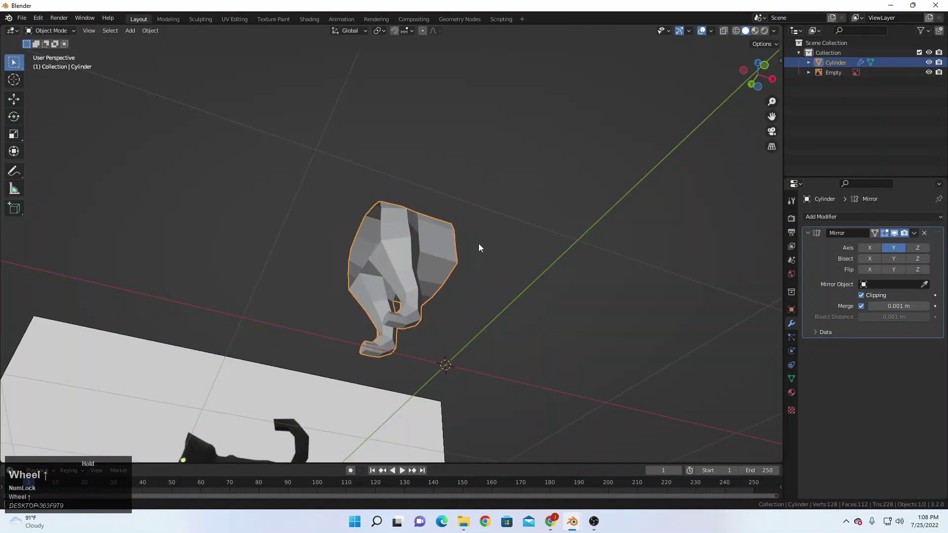
# Duplicate the lower front leg's vertices and move the copy about 0.55 m along X onto the reference hind leg.
pyautogui.press('KP_1')
pyautogui.scroll(2, 443, 294)
pyautogui.press('Tab')
pyautogui.press('z')
pyautogui.click(249, 192)
pyautogui.keyDown('shift'); pyautogui.moveTo(297, 247); pyautogui.dragTo(259, 150, button='middle'); pyautogui.keyUp('shift')
pyautogui.scroll(3, 259, 150)
pyautogui.moveTo(286, 149)
pyautogui.mouseDown()
pyautogui.moveTo(408, 247)
pyautogui.moveTo(404, 285)
pyautogui.mouseUp()
pyautogui.scroll(1, 380, 269)
pyautogui.keyDown('shift'); pyautogui.moveTo(328, 232); pyautogui.dragTo(362, 275, button='middle'); pyautogui.keyUp('shift')
pyautogui.keyDown('shift'); pyautogui.moveTo(370, 230); pyautogui.dragTo(398, 240, button='middle'); pyautogui.keyUp('shift')
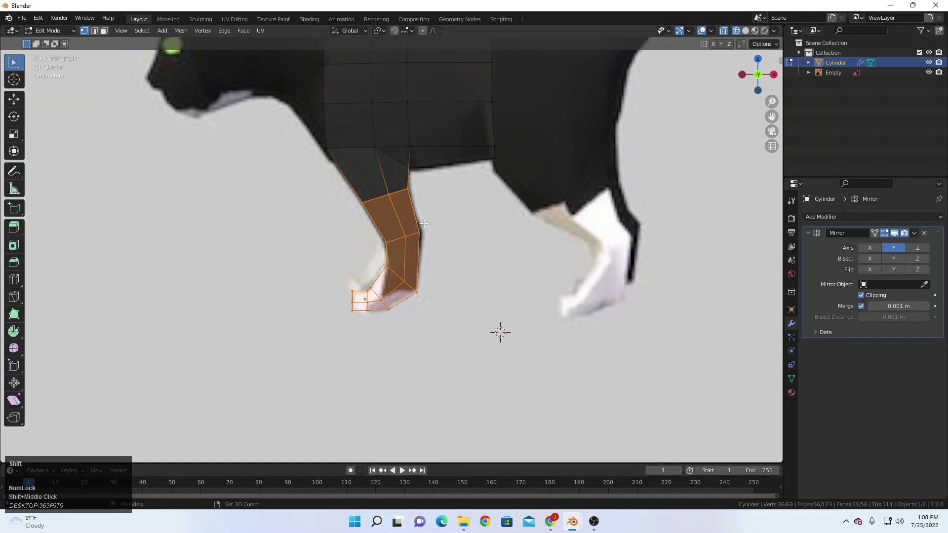
pyautogui.hotkey('shift', 'd')
pyautogui.press('x')
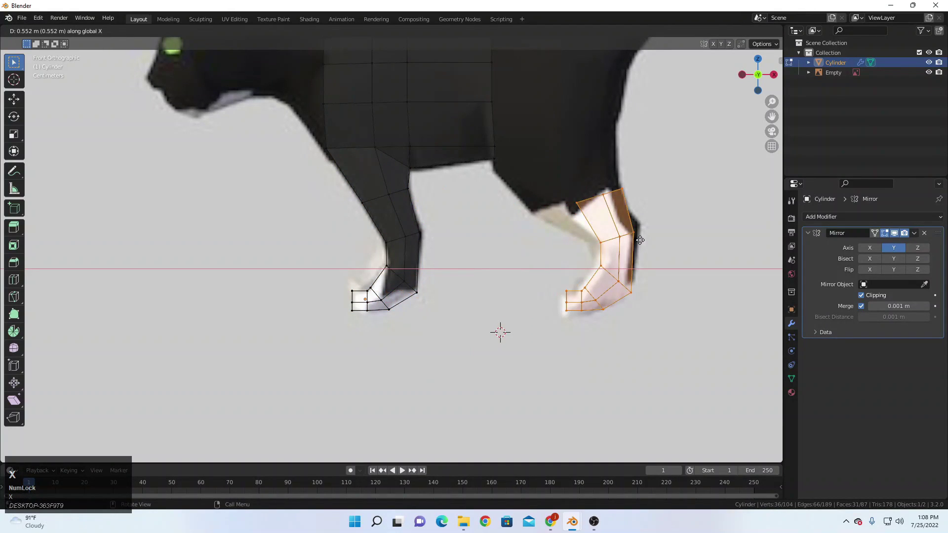
pyautogui.click(637, 232)
# Select the hind leg's hock loop and scale it wider along X.
pyautogui.keyDown('shift'); pyautogui.moveTo(529, 164); pyautogui.dragTo(435, 125, button='middle'); pyautogui.keyUp('shift')
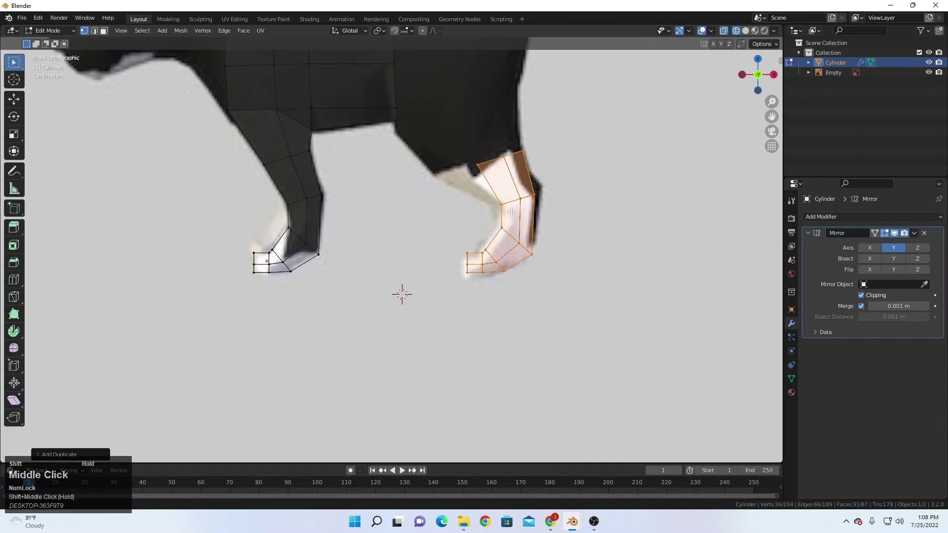
pyautogui.scroll(2, 566, 218)
pyautogui.moveTo(635, 251); pyautogui.dragTo(636, 251)
pyautogui.press('s')
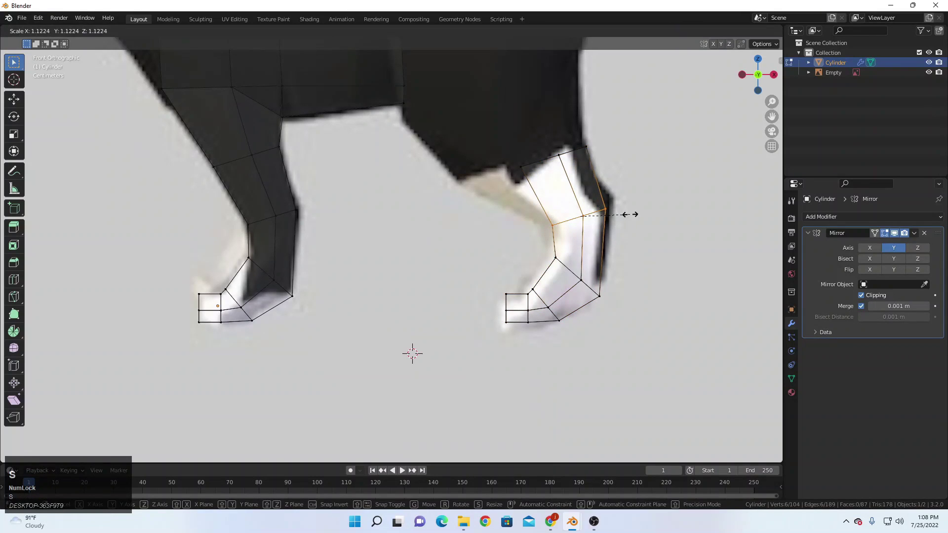
pyautogui.press('y')
pyautogui.press('x')
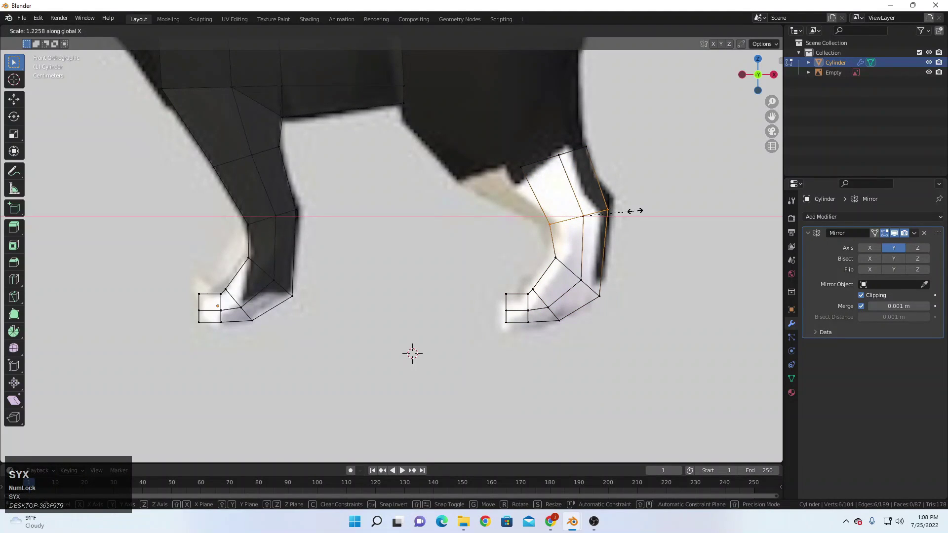
pyautogui.click(640, 211)
# Move the hock loop slightly upward and rotate it to match the bend of the reference hind leg.
pyautogui.press('h')
pyautogui.hotkey('alt', 'h')
pyautogui.press('g')
pyautogui.click(623, 201)
pyautogui.press('r')
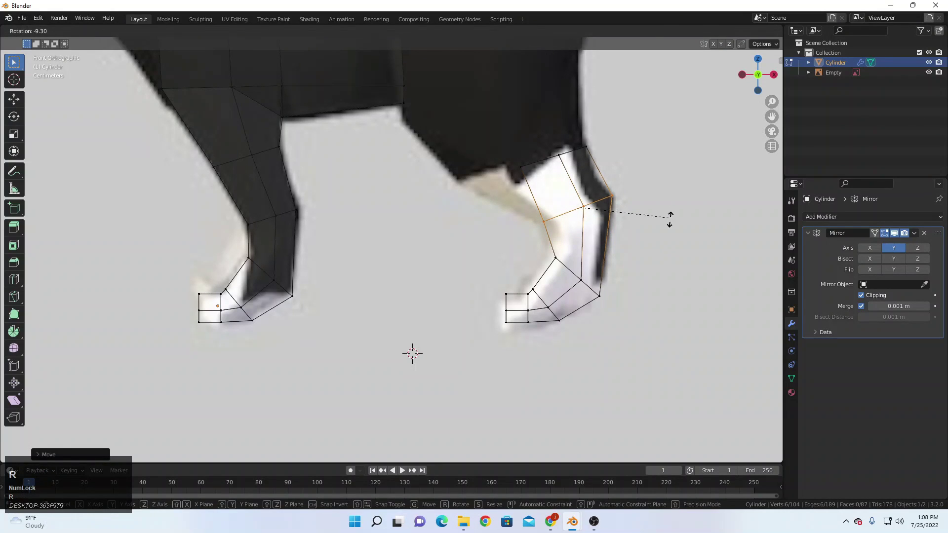
pyautogui.click(669, 224)
# Move the upper toe-tip vertices of the hind paw to match the reference toe.
pyautogui.keyDown('shift'); pyautogui.moveTo(668, 225); pyautogui.dragTo(635, 211, button='middle'); pyautogui.keyUp('shift')
pyautogui.scroll(5, 617, 237)
pyautogui.keyDown('shift'); pyautogui.moveTo(569, 310); pyautogui.dragTo(493, 242, button='middle'); pyautogui.keyUp('shift')
pyautogui.scroll(1, 494, 242)
pyautogui.moveTo(503, 236); pyautogui.dragTo(572, 285)
pyautogui.press('g')
pyautogui.click(565, 299)
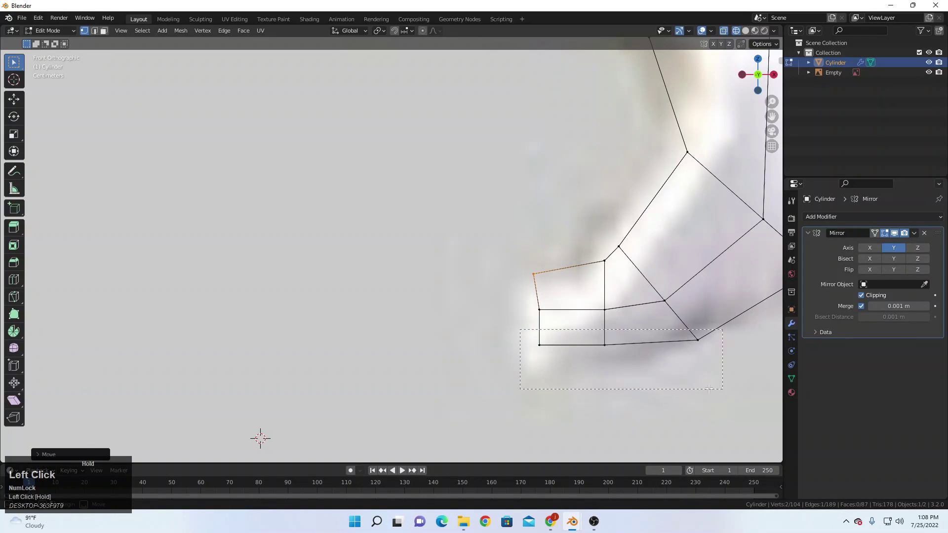
# Select the hind paw's sole vertices and move them down along Z to the bottom of the reference paw.
pyautogui.moveTo(709, 388); pyautogui.dragTo(721, 389)
pyautogui.press('g')
pyautogui.press('z')
pyautogui.click(694, 405)
# Move the middle toe-tip vertices of the hind paw forward and lower the paw's upper vertices along Z.
pyautogui.moveTo(532, 297); pyautogui.dragTo(565, 327)
pyautogui.press('g')
pyautogui.click(547, 334)
pyautogui.moveTo(624, 291); pyautogui.dragTo(639, 290)
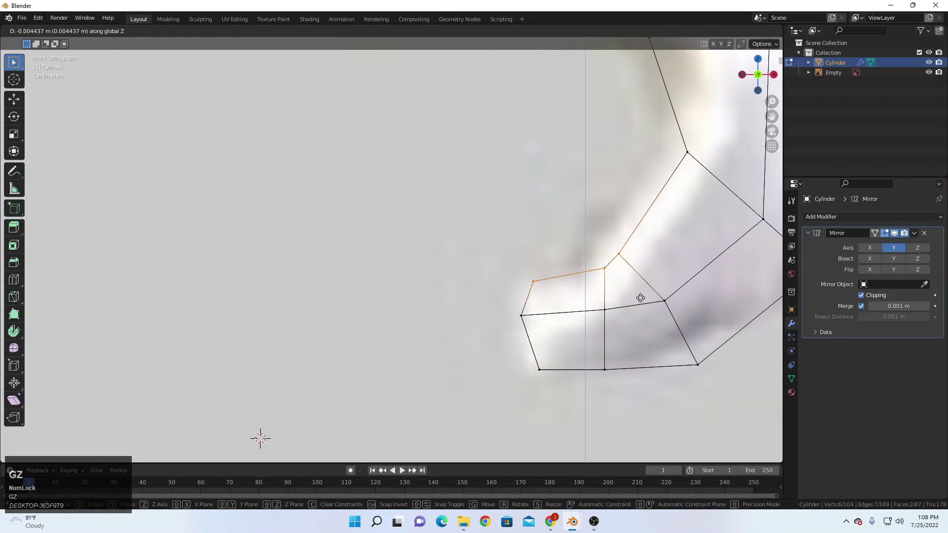
# Move the front hock vertices of the hind leg backward to narrow the leg to the reference outline.
pyautogui.scroll(-5, 639, 296)
pyautogui.scroll(4, 599, 176)
pyautogui.keyDown('shift'); pyautogui.moveTo(599, 176); pyautogui.dragTo(486, 318, button='middle'); pyautogui.keyUp('shift')
pyautogui.scroll(-2, 494, 305)
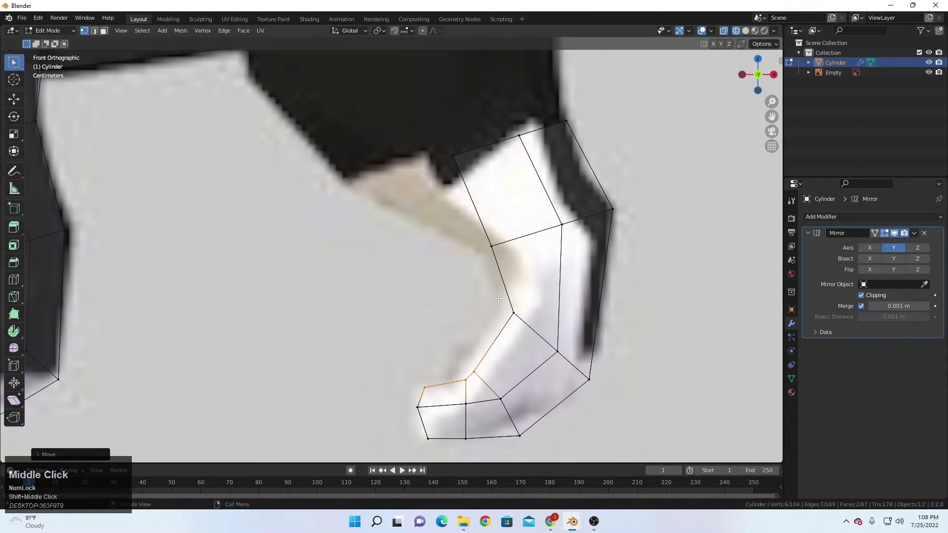
pyautogui.moveTo(518, 267); pyautogui.dragTo(518, 266)
pyautogui.press('g')
pyautogui.click(537, 269)
# Move, rotate and scale the hind leg's top loop to fit the reference leg where the white fur ends.
pyautogui.moveTo(434, 80); pyautogui.dragTo(584, 166)
pyautogui.press('g')
pyautogui.click(496, 163)
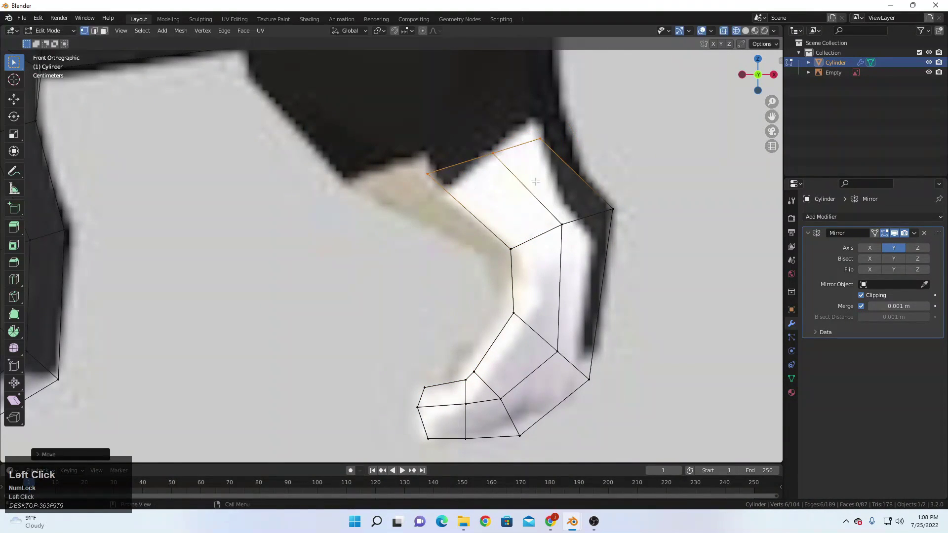
pyautogui.press('r')
pyautogui.click(594, 157)
pyautogui.press('s')
pyautogui.click(615, 156)
pyautogui.press('s')
pyautogui.click(598, 173)
# Extrude the hind leg's top loop up into the thigh, then rotate, move and scale it to the reference outline.
pyautogui.keyDown('shift'); pyautogui.moveTo(525, 167); pyautogui.dragTo(616, 271, button='middle'); pyautogui.keyUp('shift')
pyautogui.scroll(-3, 593, 271)
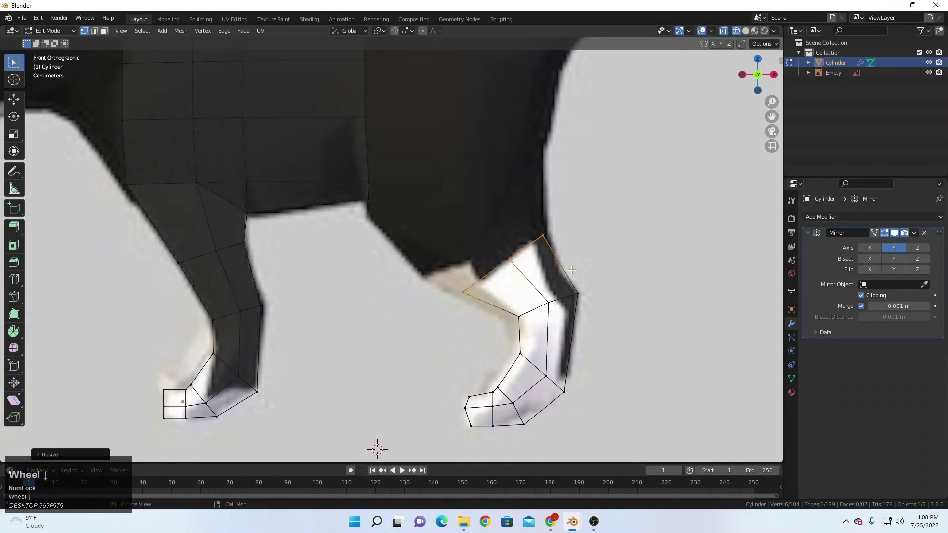
pyautogui.press('e')
pyautogui.click(573, 233)
pyautogui.press('r')
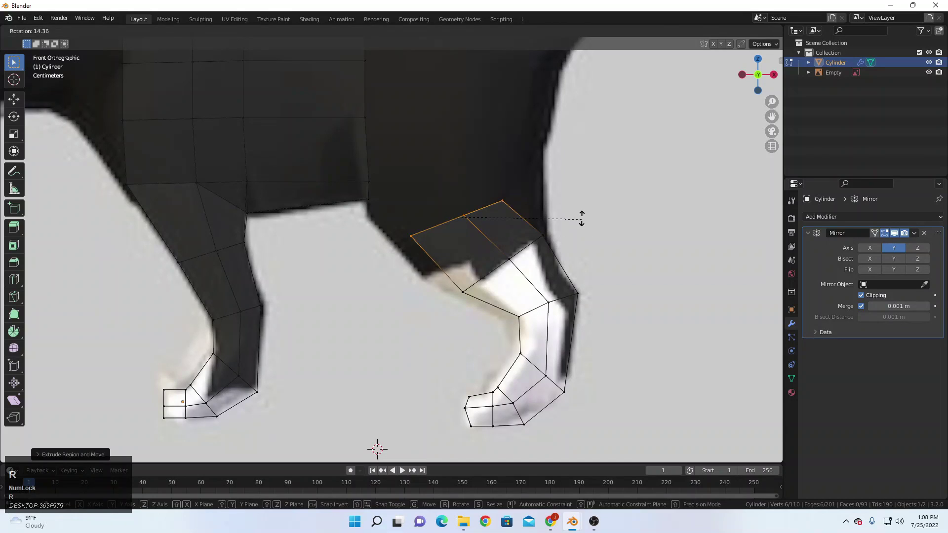
pyautogui.click(621, 216)
pyautogui.press('g')
pyautogui.click(637, 191)
pyautogui.press('s')
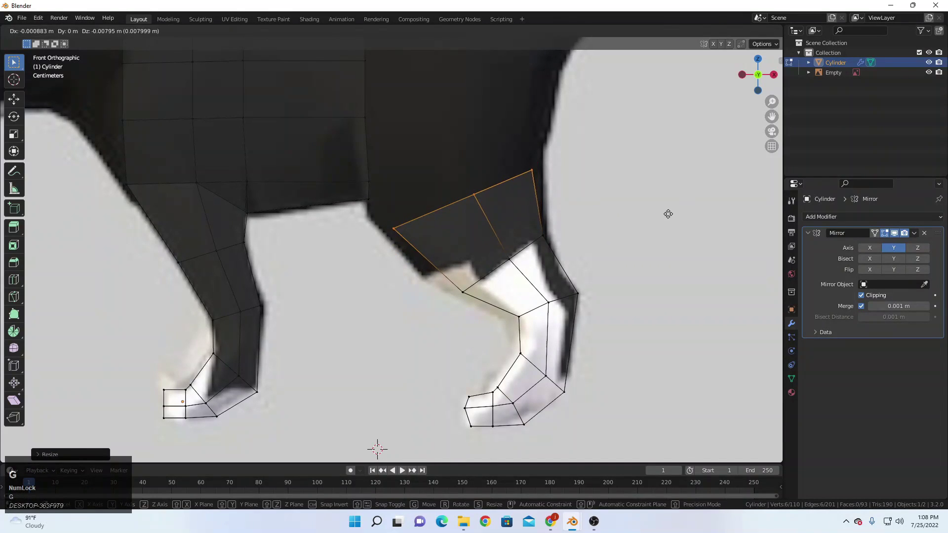
pyautogui.click(669, 211)
# Select the loop below the new thigh loop, scale it and move it up and forward to fit the reference leg.
pyautogui.moveTo(412, 209); pyautogui.dragTo(575, 299)
pyautogui.press('s')
pyautogui.click(644, 252)
pyautogui.press('h')
pyautogui.hotkey('ctrl', 'z')
pyautogui.press('g')
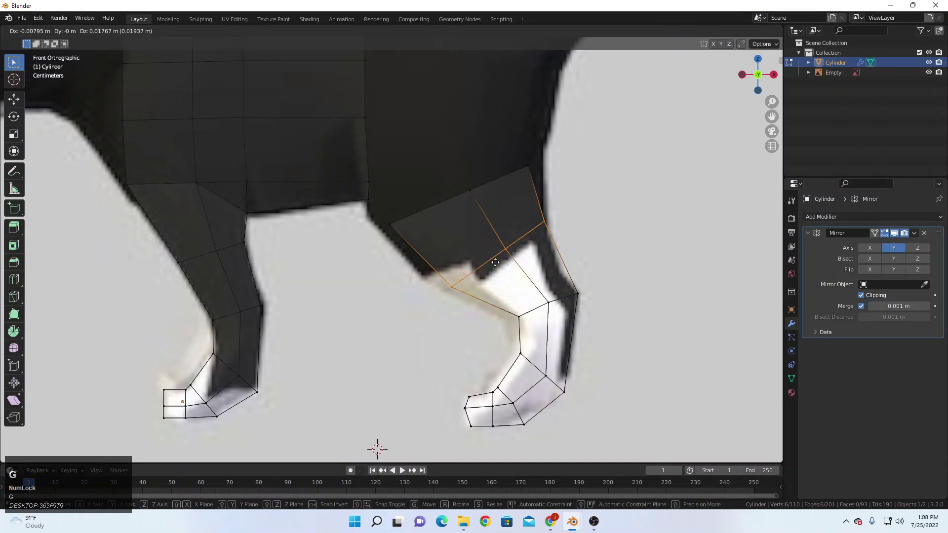
pyautogui.click(488, 264)
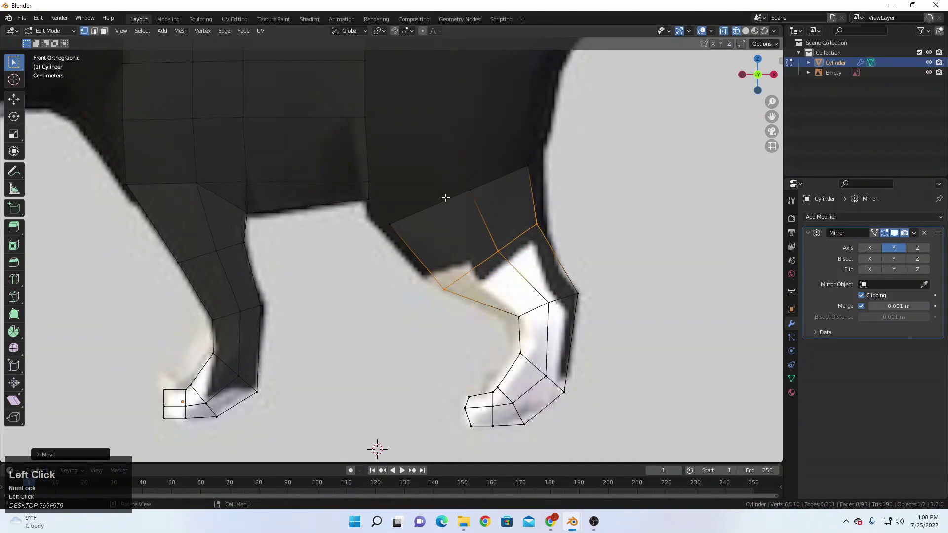
# Turn off the mirror's clipping and move the hind thigh's inner top vertices away from the mirror plane along Y.
pyautogui.moveTo(446, 198); pyautogui.dragTo(443, 269, button='middle')
pyautogui.scroll(4, 425, 267)
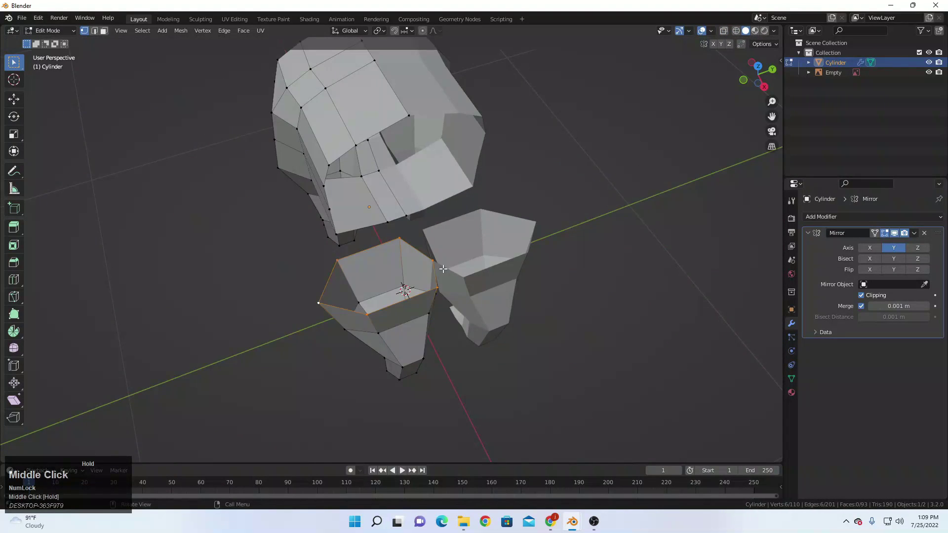
pyautogui.scroll(4, 443, 268)
pyautogui.press('g')
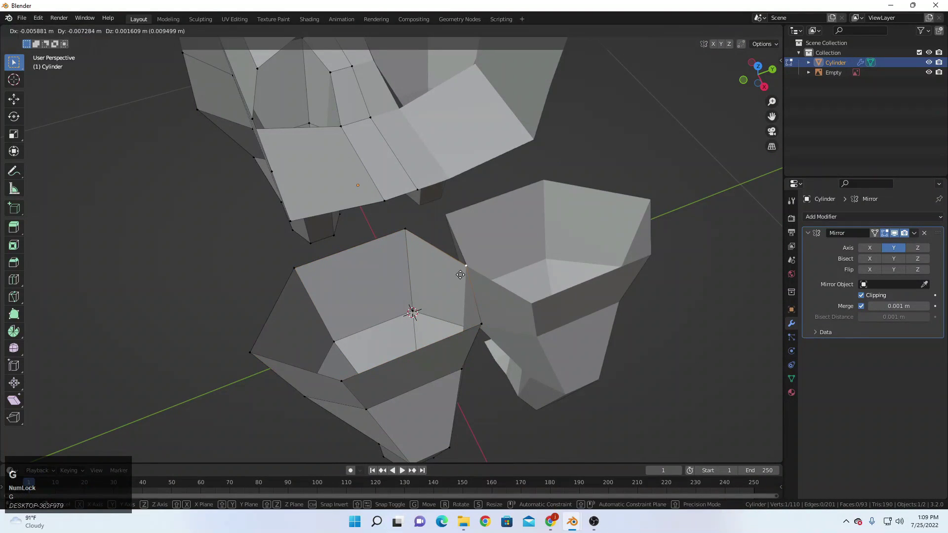
pyautogui.rightClick(474, 285)
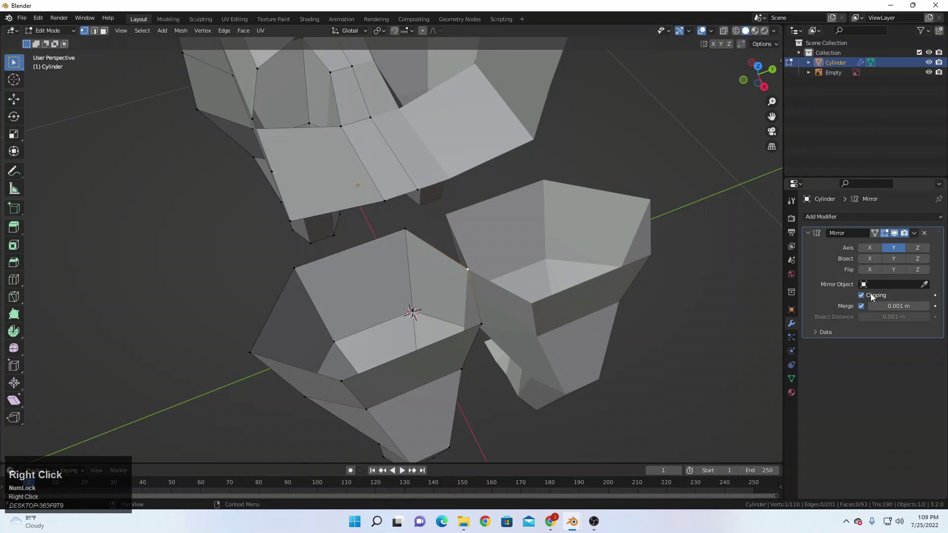
pyautogui.press('g')
pyautogui.click(485, 317)
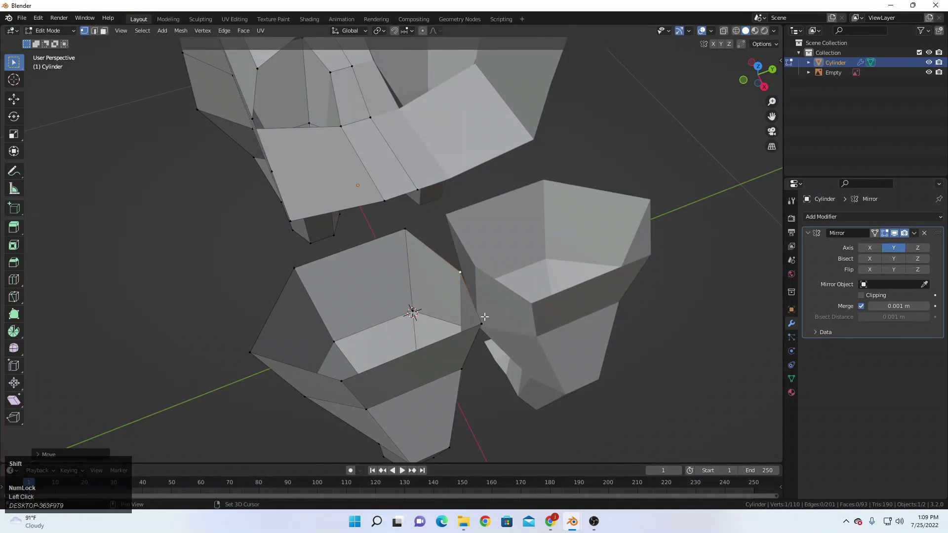
pyautogui.press('g')
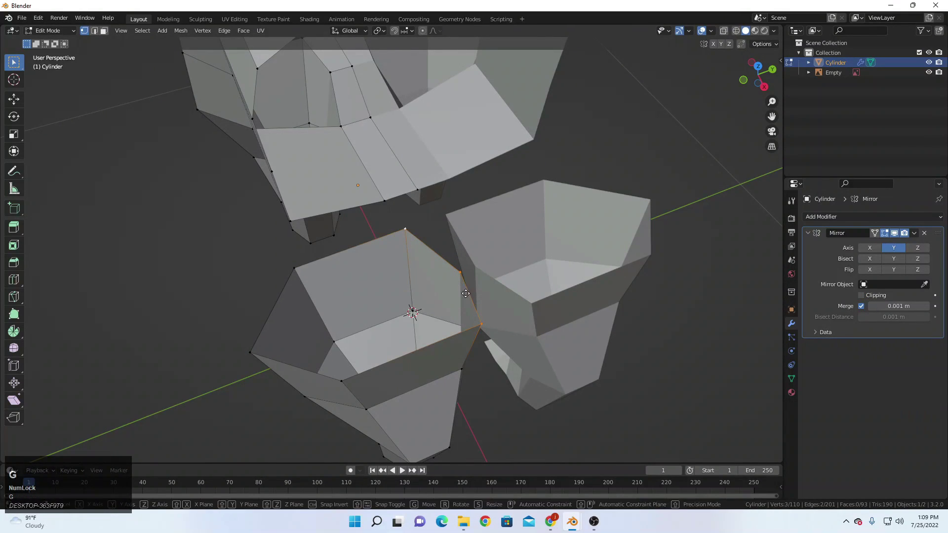
pyautogui.press('y')
pyautogui.click(442, 296)
# Move the inner vertices below the thigh's top loop outward along Y to open a gap between the hind legs.
pyautogui.scroll(1, 442, 296)
pyautogui.moveTo(442, 296); pyautogui.dragTo(398, 229, button='middle')
pyautogui.scroll(2, 398, 229)
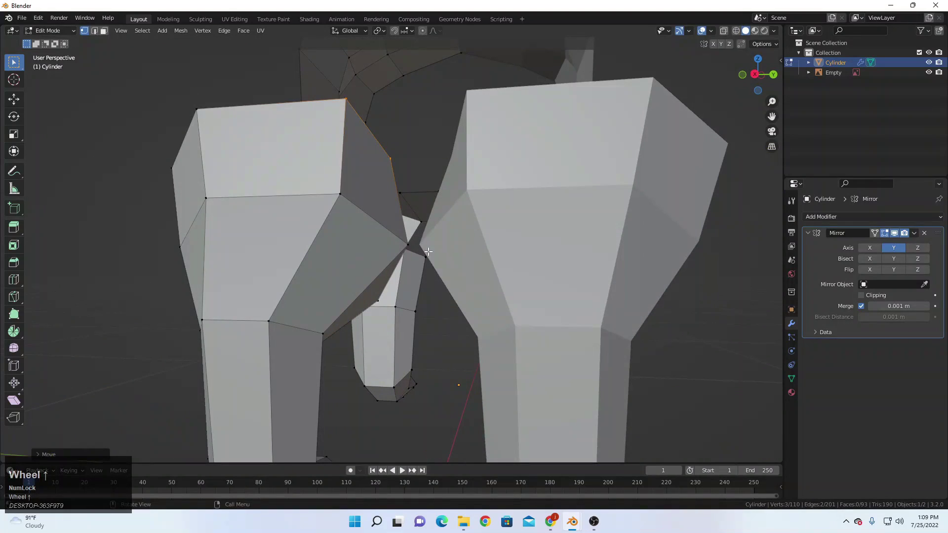
pyautogui.press('g')
pyautogui.press('y')
pyautogui.click(378, 278)
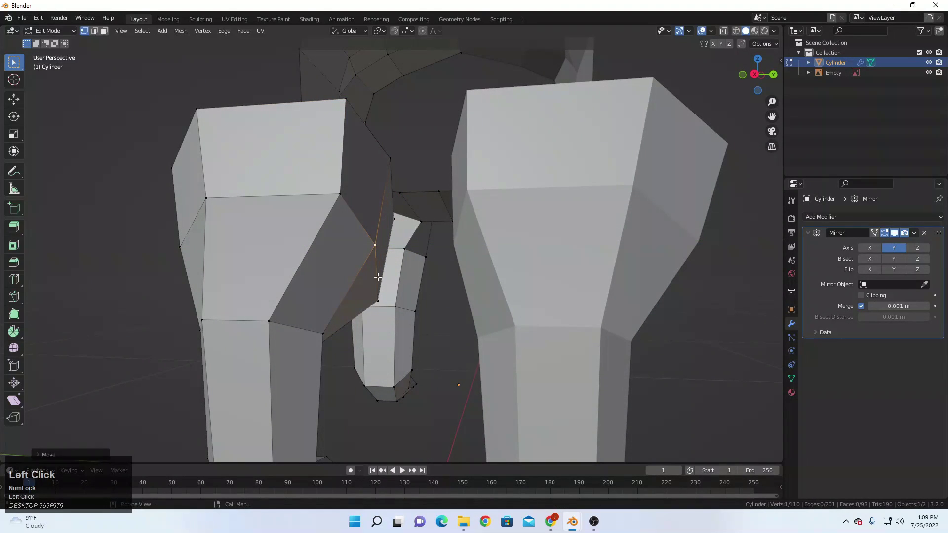
pyautogui.press('g')
pyautogui.press('y')
pyautogui.click(383, 305)
# Extrude the thigh's three inner top vertices, turn mirror clipping on, and move them along Y to the mirror plane.
pyautogui.moveTo(383, 305); pyautogui.dragTo(423, 342, button='middle')
pyautogui.scroll(-2, 403, 286)
pyautogui.moveTo(396, 276); pyautogui.dragTo(436, 312, button='middle')
pyautogui.keyDown('shift'); pyautogui.click(469, 322); pyautogui.keyUp('shift')
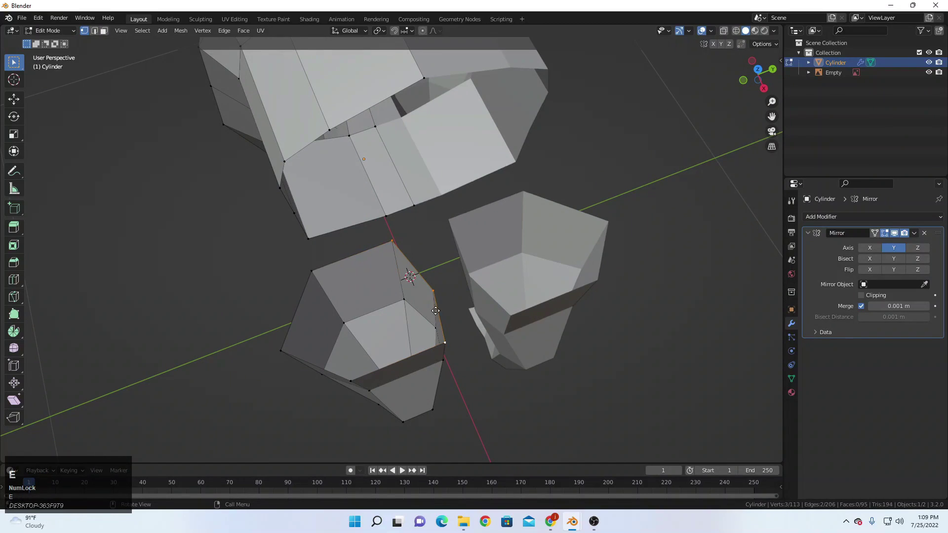
pyautogui.click(448, 299)
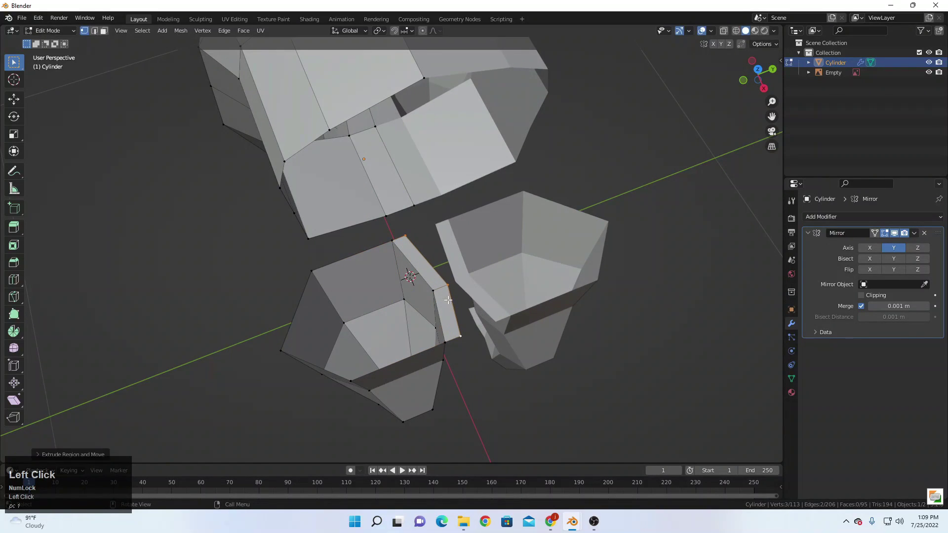
pyautogui.press('g')
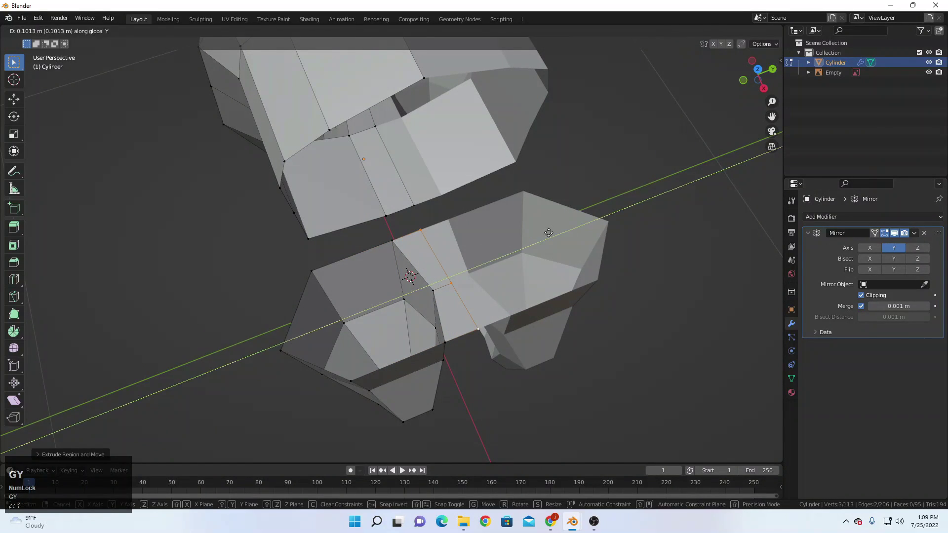
pyautogui.click(491, 232)
# Fill the face joining the belly's rear centre edge to the front edge of the strip between the hind legs.
pyautogui.scroll(2, 460, 219)
pyautogui.moveTo(398, 220); pyautogui.dragTo(435, 224, button='middle')
pyautogui.click(403, 248)
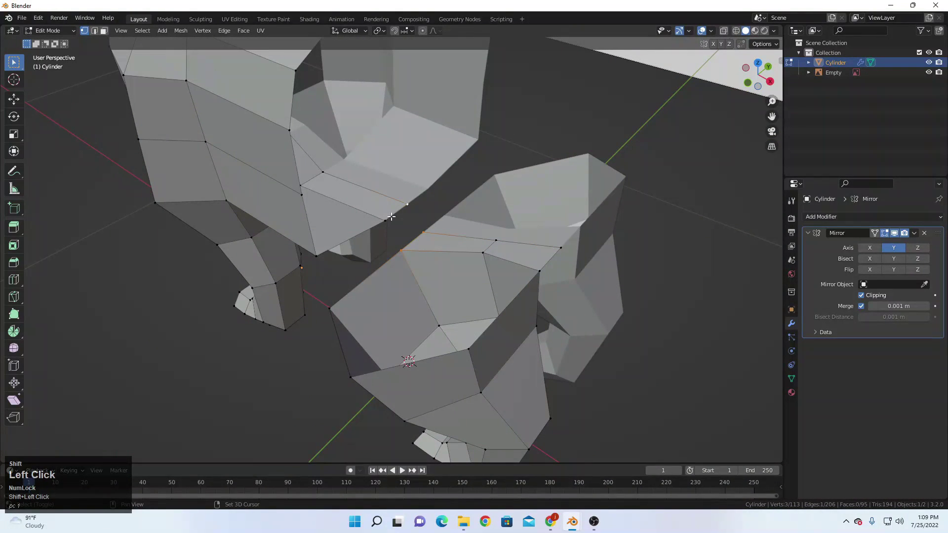
pyautogui.moveTo(423, 192); pyautogui.dragTo(409, 222, button='middle')
pyautogui.scroll(1, 409, 223)
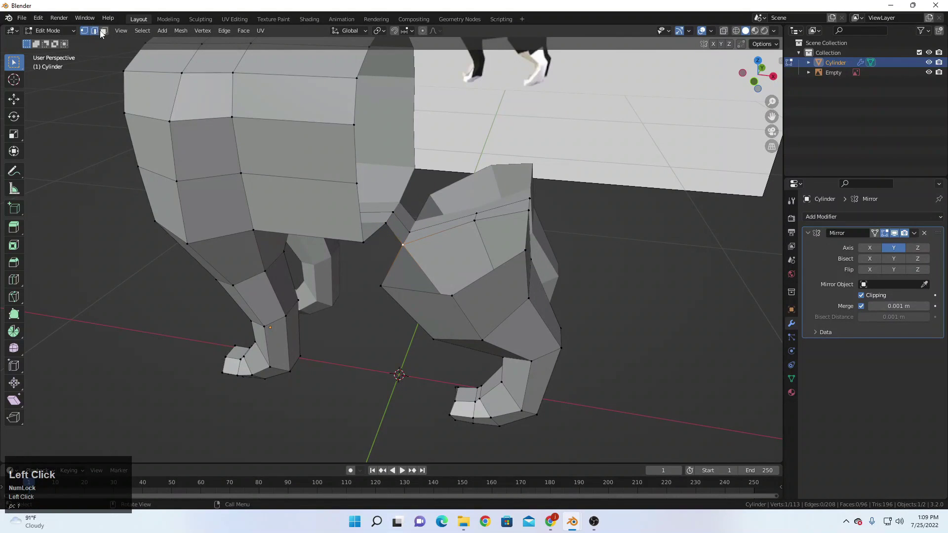
# Fill the neighbouring face between the belly's rear edge and the front of the hind thigh, and return to vertex selection.
pyautogui.press('f')
pyautogui.moveTo(406, 237); pyautogui.dragTo(216, 100, button='middle')
pyautogui.scroll(-3, 459, 183)
pyautogui.scroll(1, 387, 261)
pyautogui.press('f')
pyautogui.hotkey('ctrl', 'z')
pyautogui.scroll(-1, 440, 200)
pyautogui.scroll(1, 216, 100)
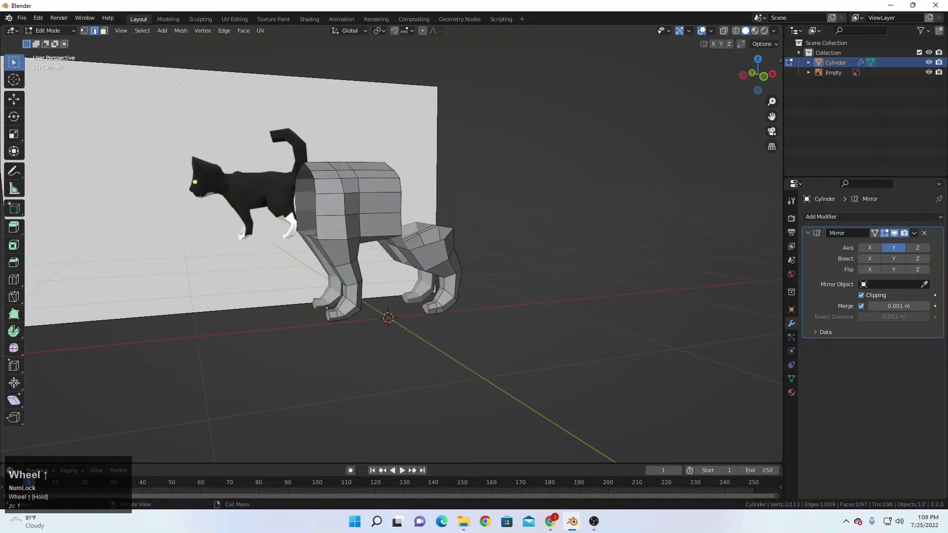
pyautogui.click(81, 31)
# In the front view, extrude the body's rear edge loop backward over the hind legs along the reference.
pyautogui.moveTo(391, 193); pyautogui.dragTo(412, 204, button='middle')
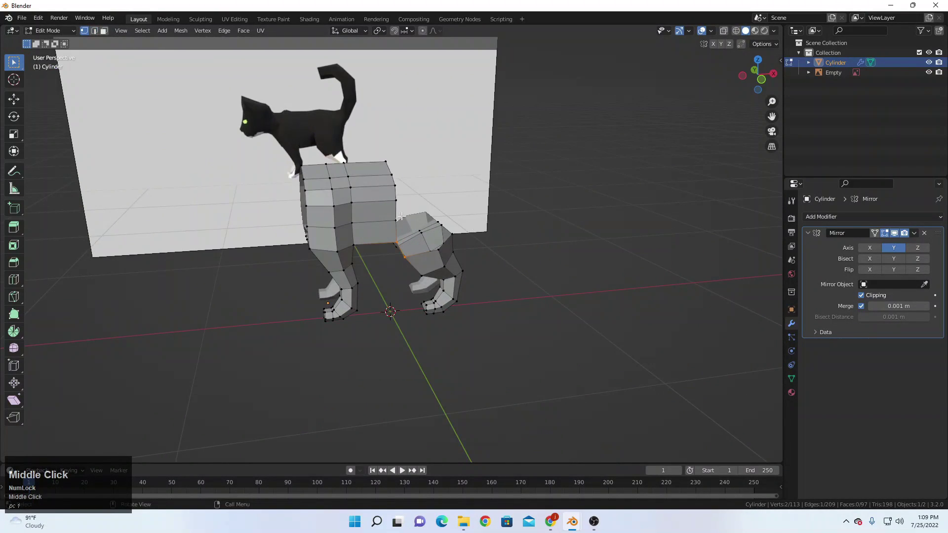
pyautogui.press('KP_1')
pyautogui.scroll(4, 426, 219)
pyautogui.hotkey('shift', 'z')
pyautogui.keyDown('shift'); pyautogui.moveTo(356, 184); pyautogui.dragTo(394, 244, button='middle'); pyautogui.keyUp('shift')
pyautogui.moveTo(397, 96); pyautogui.dragTo(456, 264)
pyautogui.press('e')
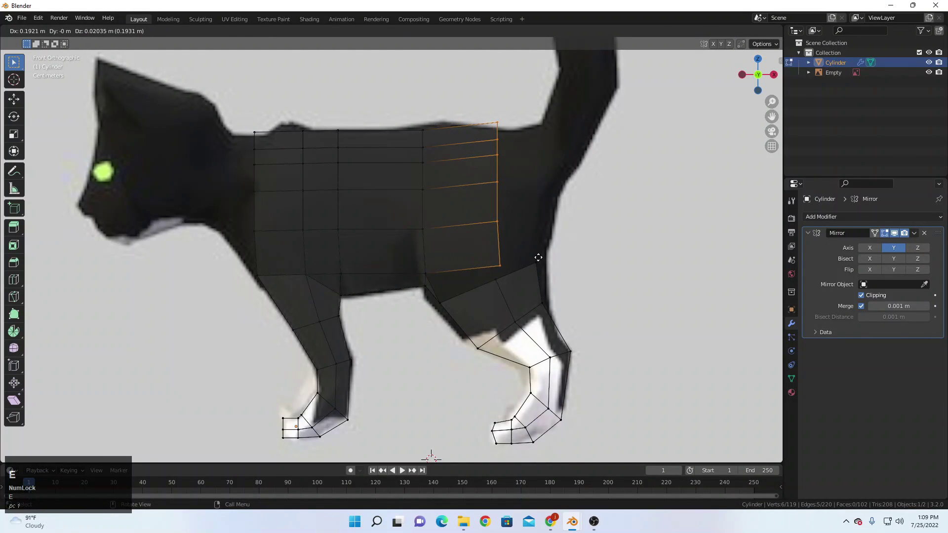
pyautogui.click(531, 259)
# Select the upper vertices of the extruded rear loop and move them to follow the reference back line.
pyautogui.keyDown('shift'); pyautogui.moveTo(517, 258); pyautogui.dragTo(524, 291, button='middle'); pyautogui.keyUp('shift')
pyautogui.moveTo(468, 149); pyautogui.dragTo(517, 221)
pyautogui.press('g')
pyautogui.click(514, 222)
# Fill the side face between the body's lower rear edge and the top of the hind thigh.
pyautogui.hotkey('shift', 'z')
pyautogui.click(467, 303)
pyautogui.keyDown('shift'); pyautogui.click(475, 334); pyautogui.keyUp('shift')
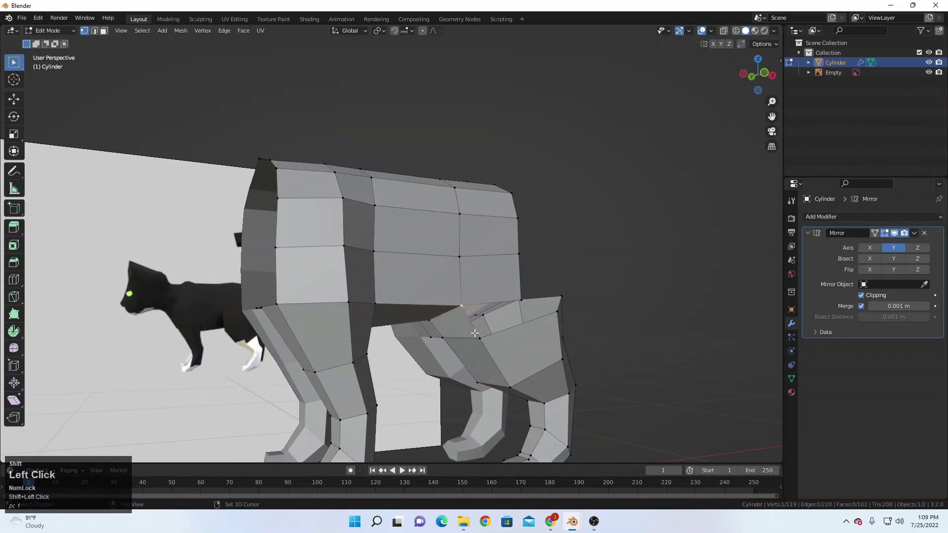
pyautogui.scroll(-1, 550, 283)
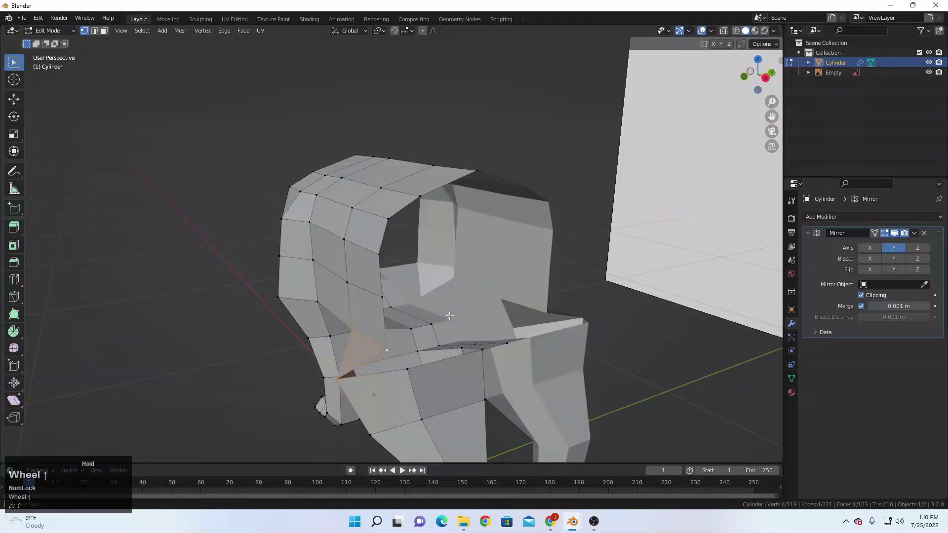
# Move the vertices where the body meets the hind thigh and along the thigh's front to smooth the join.
pyautogui.click(313, 331)
pyautogui.press('g')
pyautogui.click(311, 310)
pyautogui.scroll(-1, 311, 309)
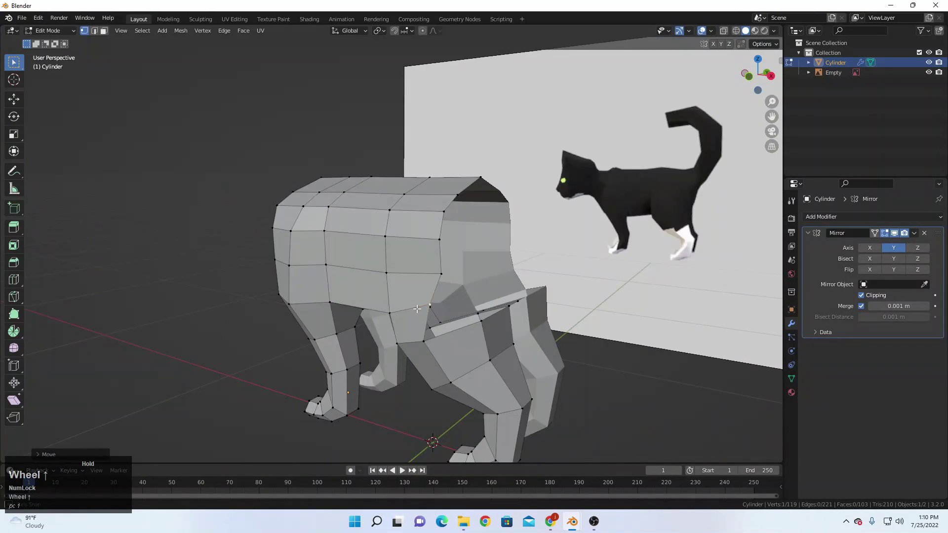
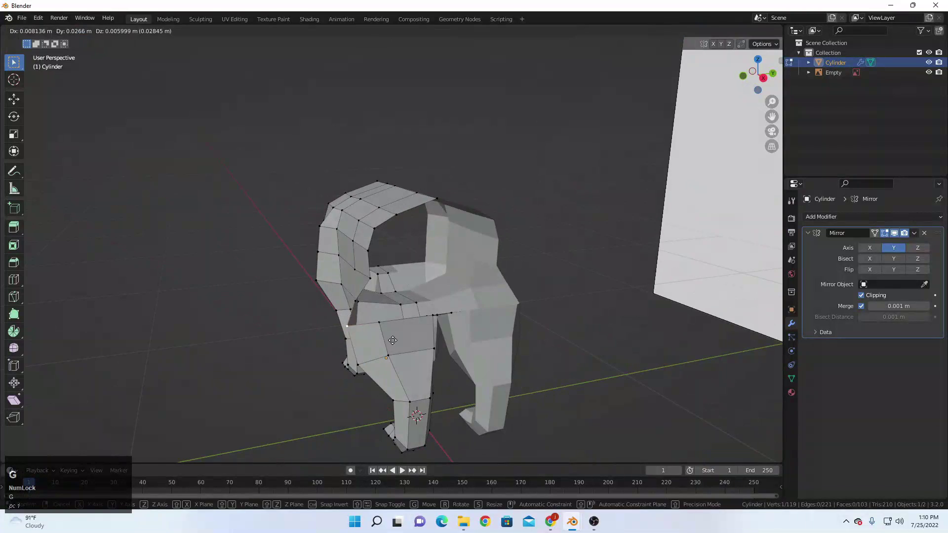
pyautogui.click(388, 351)
pyautogui.click(358, 365)
pyautogui.press('g')
pyautogui.click(370, 363)
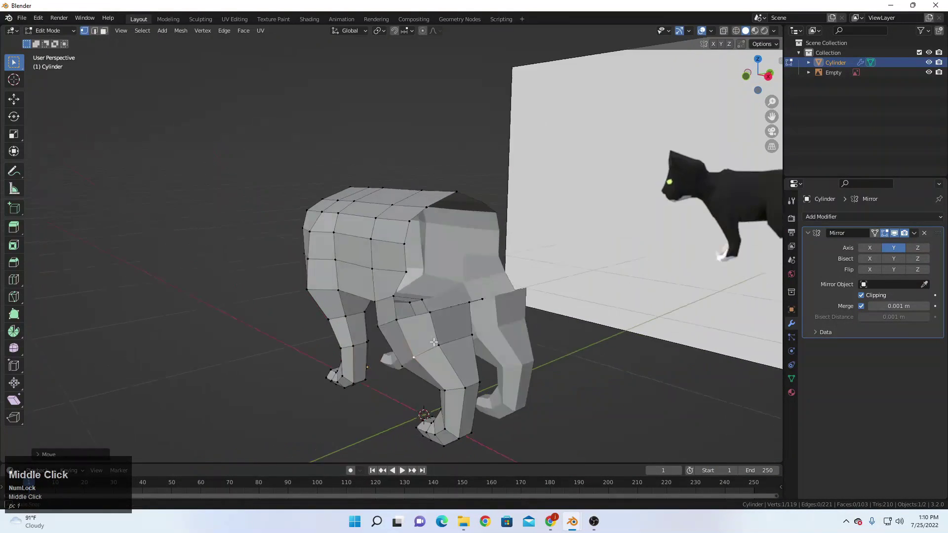
# Compare the joined body and hind leg with the cat reference in the front view and in perspective.
pyautogui.press('Tab')
pyautogui.press('KP_1')
pyautogui.scroll(4, 504, 290)
pyautogui.press('Tab')
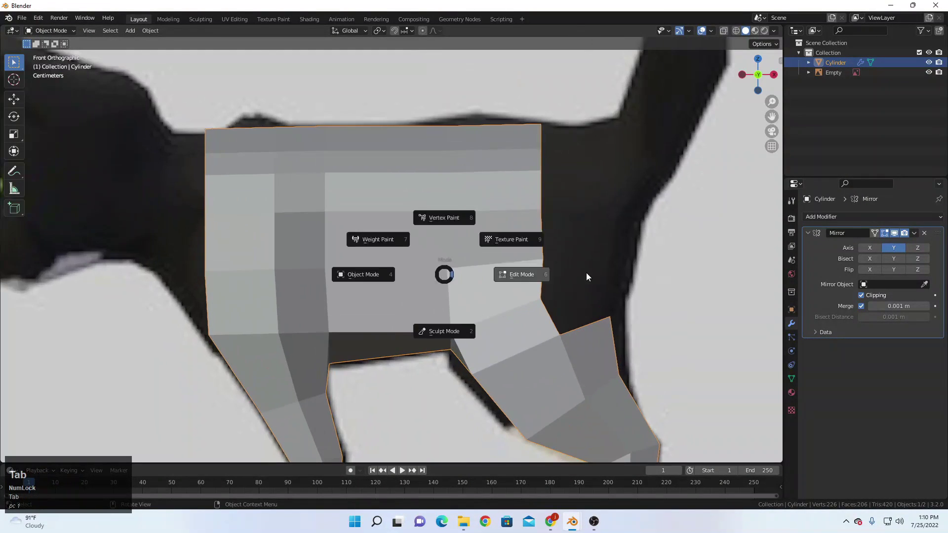
pyautogui.keyDown('shift'); pyautogui.moveTo(544, 297); pyautogui.dragTo(535, 311, button='middle'); pyautogui.keyUp('shift')
pyautogui.keyDown('shift'); pyautogui.scroll(-1, 560, 267); pyautogui.keyUp('shift')
pyautogui.press('z')
pyautogui.press('z')
pyautogui.scroll(-2, 577, 300)
pyautogui.scroll(1, 573, 301)
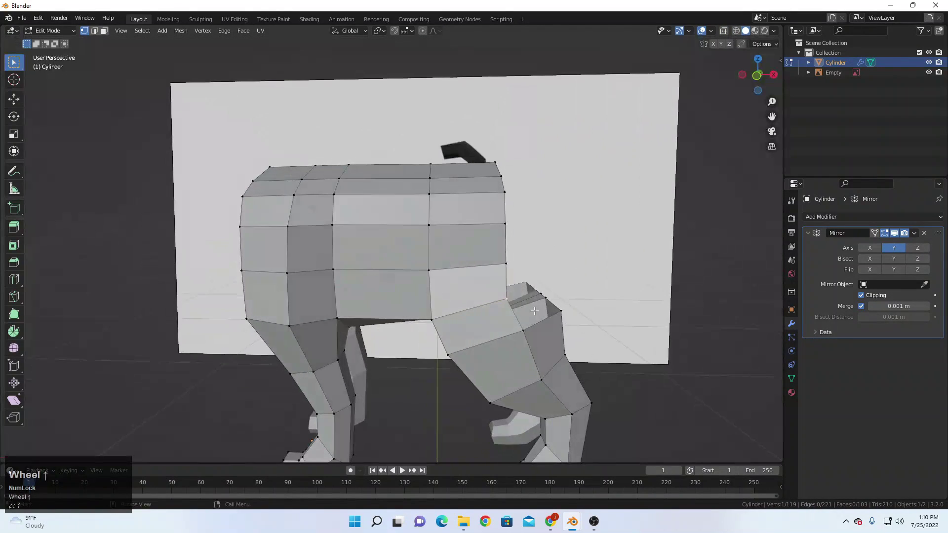
# Try to create a quad from the corner vertex at the open top of the hind thigh.
pyautogui.keyDown('ctrl'); pyautogui.rightClick(530, 307); pyautogui.keyUp('ctrl')
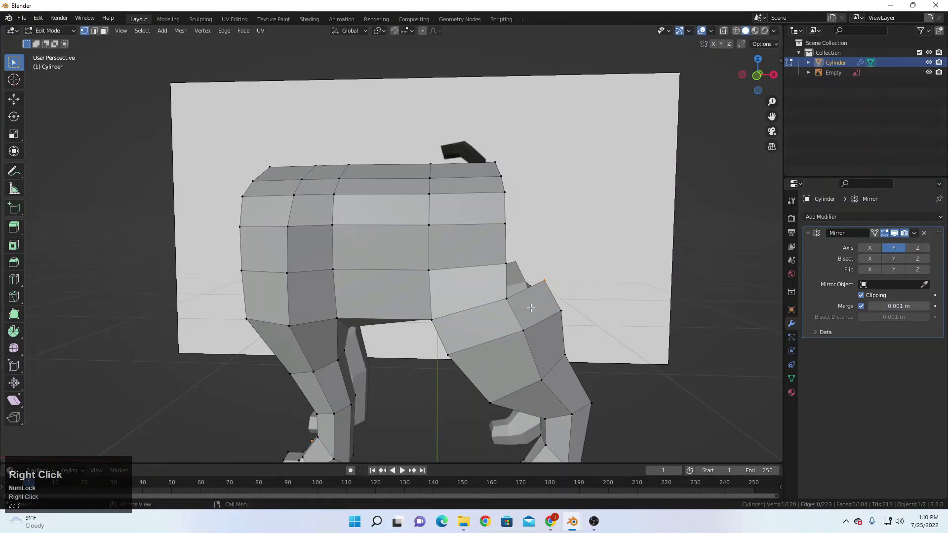
pyautogui.moveTo(590, 272); pyautogui.dragTo(586, 294, button='middle')
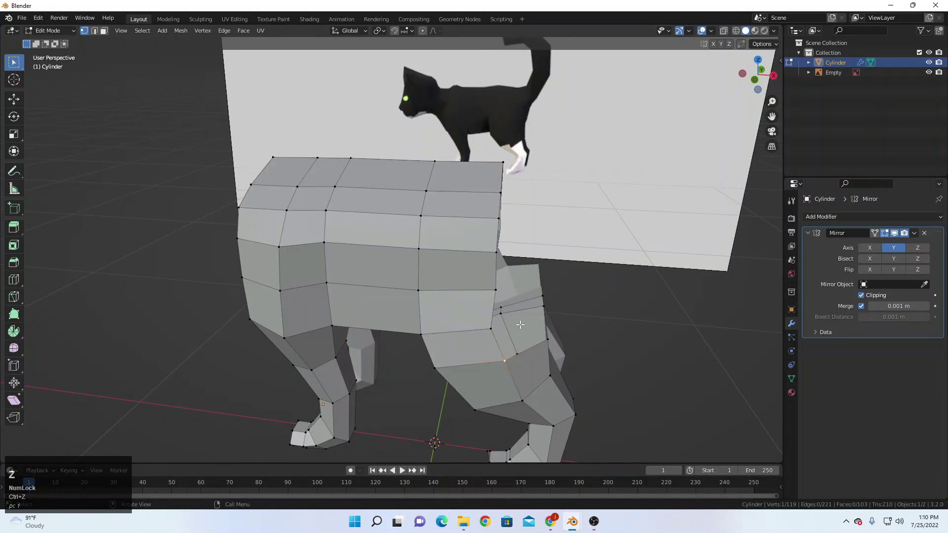
pyautogui.keyDown('ctrl'); pyautogui.rightClick(534, 309); pyautogui.keyUp('ctrl')
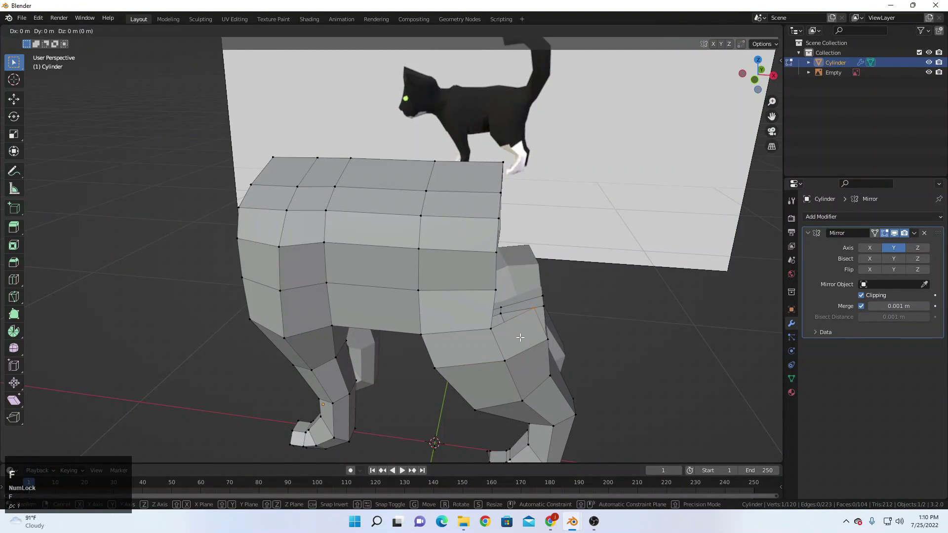
# Find the F2 mesh add-on in the add-on preferences, save the preferences and close them.
pyautogui.click(38, 18)
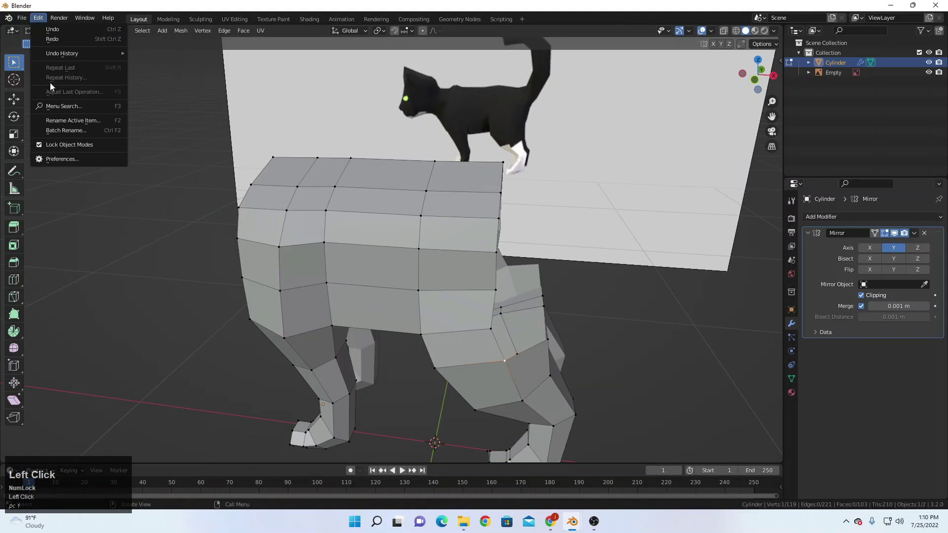
pyautogui.click(72, 160)
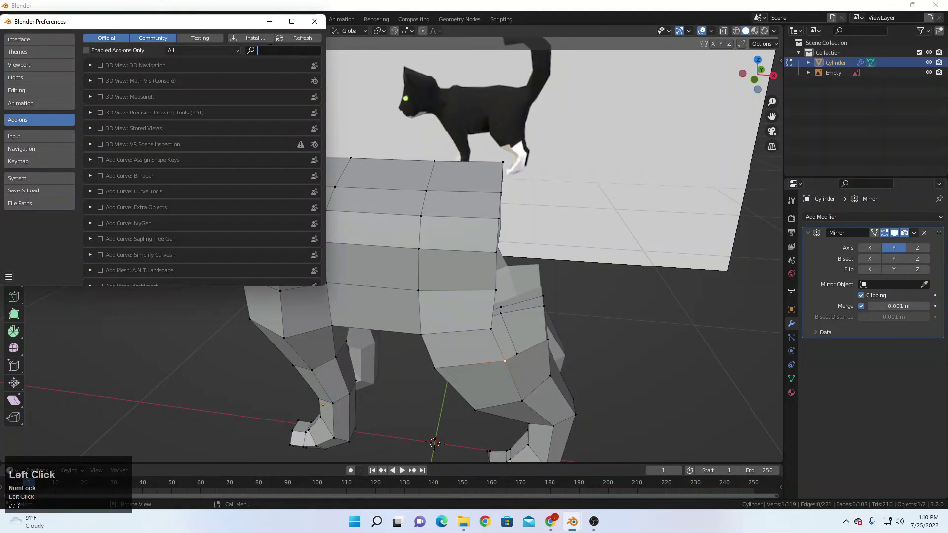
pyautogui.write('f2')
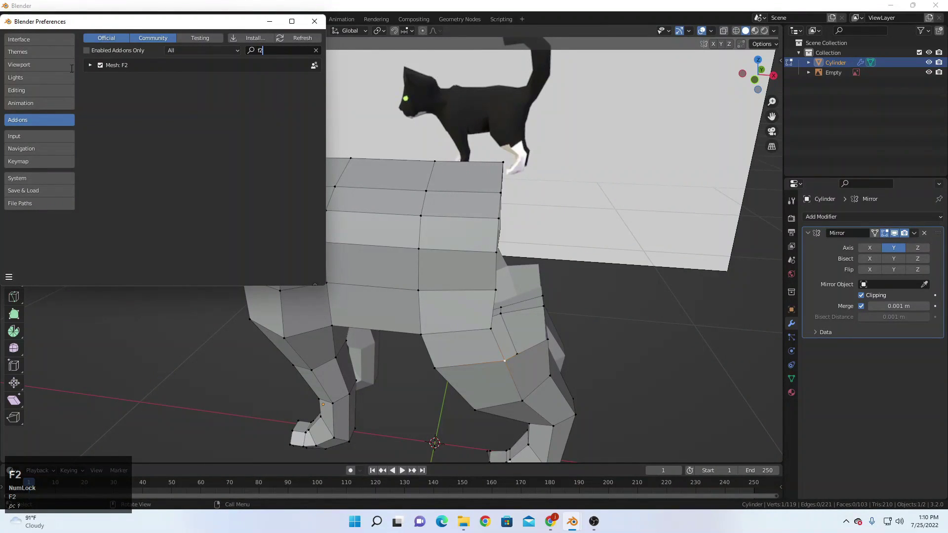
pyautogui.click(9, 278)
pyautogui.click(53, 243)
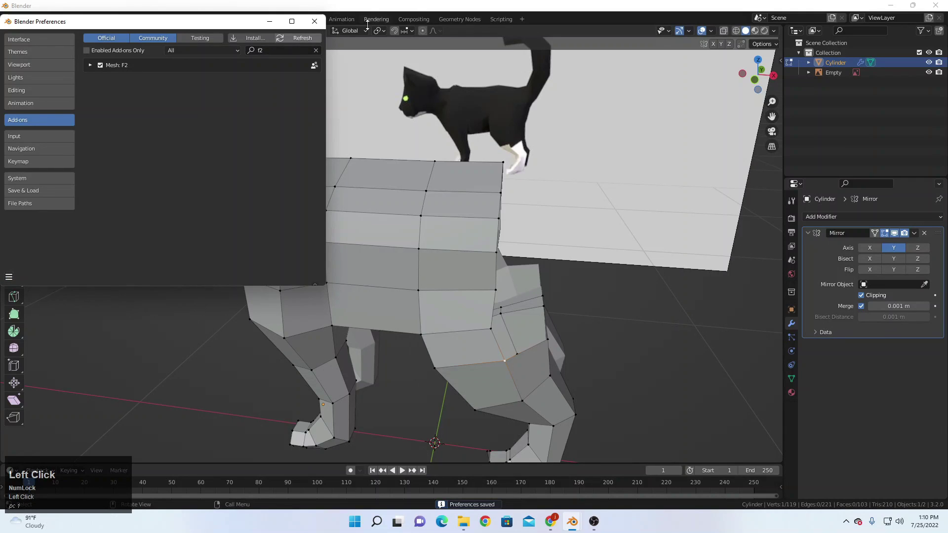
pyautogui.click(314, 21)
# Create a quad with F2 from the corner vertex at the top of the hind thigh, extending the thigh upward.
pyautogui.scroll(1, 526, 340)
pyautogui.moveTo(526, 341); pyautogui.dragTo(414, 288, button='middle')
pyautogui.scroll(3, 415, 288)
pyautogui.keyDown('ctrl'); pyautogui.rightClick(488, 324); pyautogui.keyUp('ctrl')
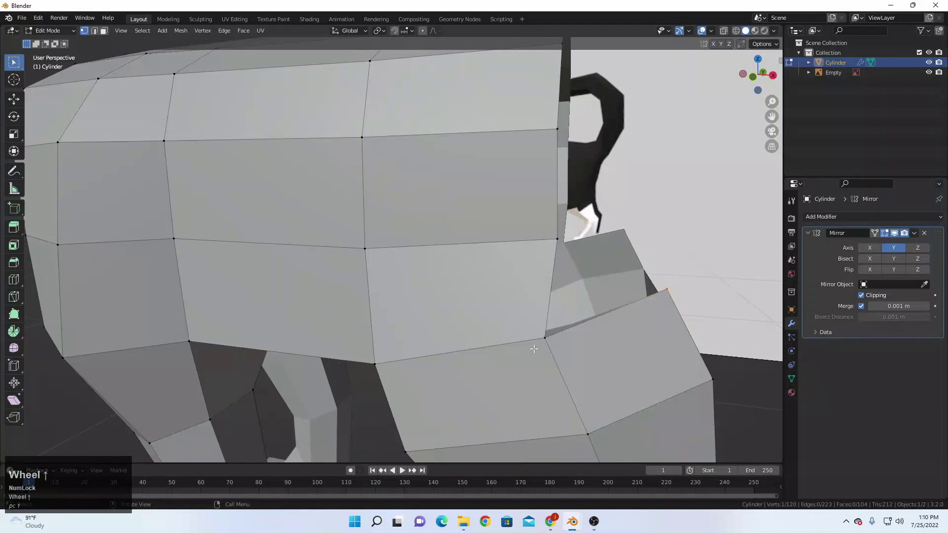
# Add another F2 quad above the hind thigh and reposition its new corner vertex in the front view.
pyautogui.press('f')
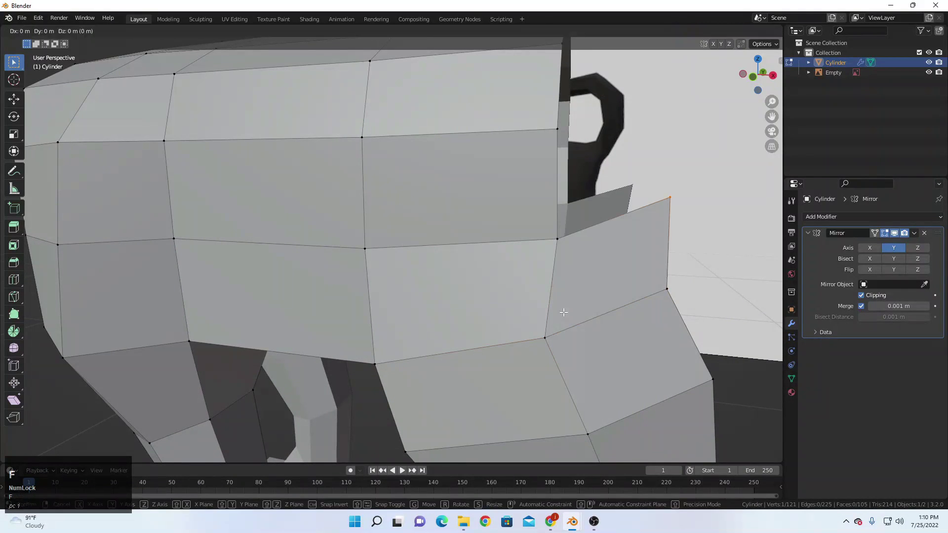
pyautogui.rightClick(578, 312)
pyautogui.press('KP_1')
pyautogui.scroll(2, 591, 305)
pyautogui.press('g')
pyautogui.click(649, 247)
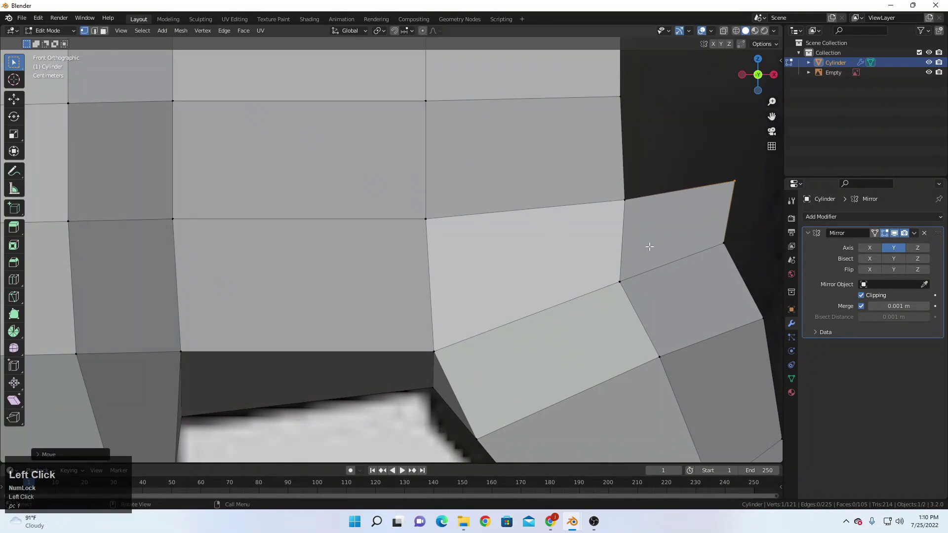
pyautogui.scroll(-4, 680, 267)
pyautogui.press('h')
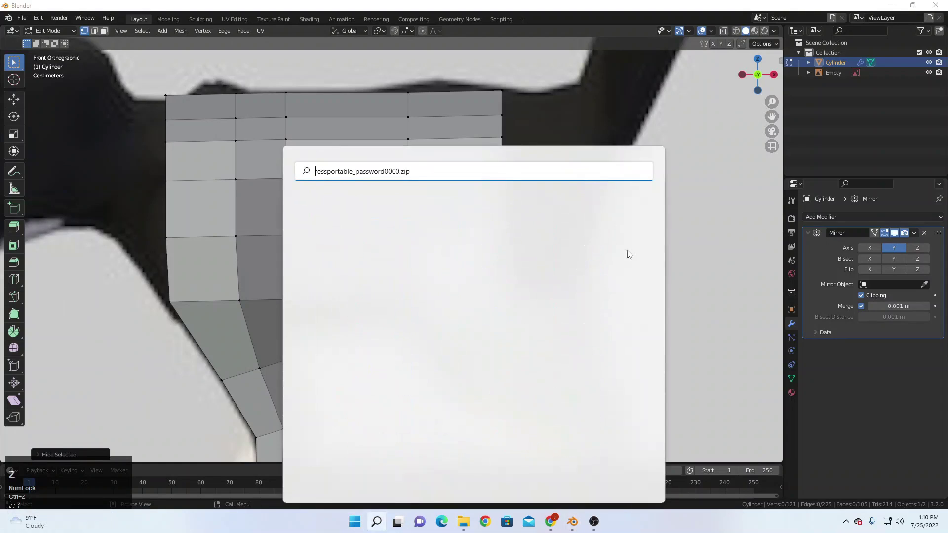
pyautogui.click(641, 195)
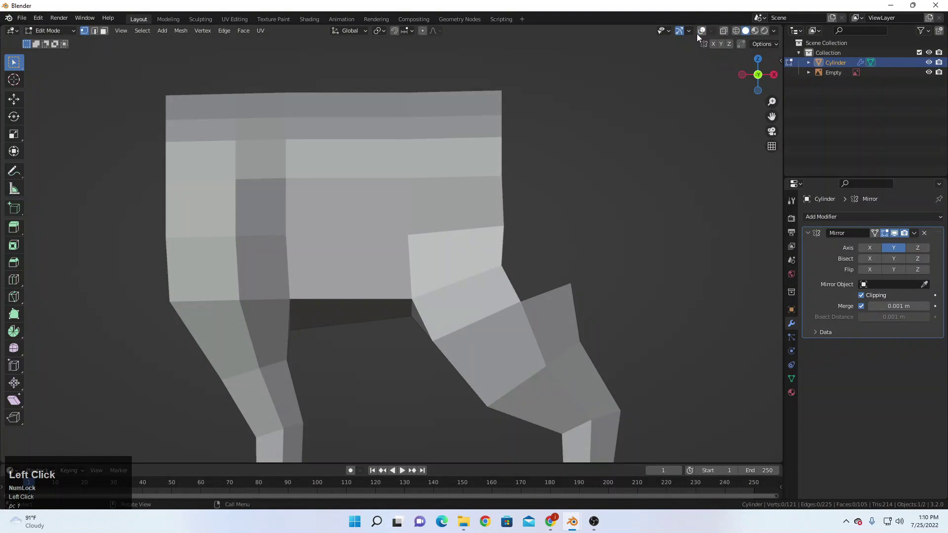
pyautogui.click(701, 32)
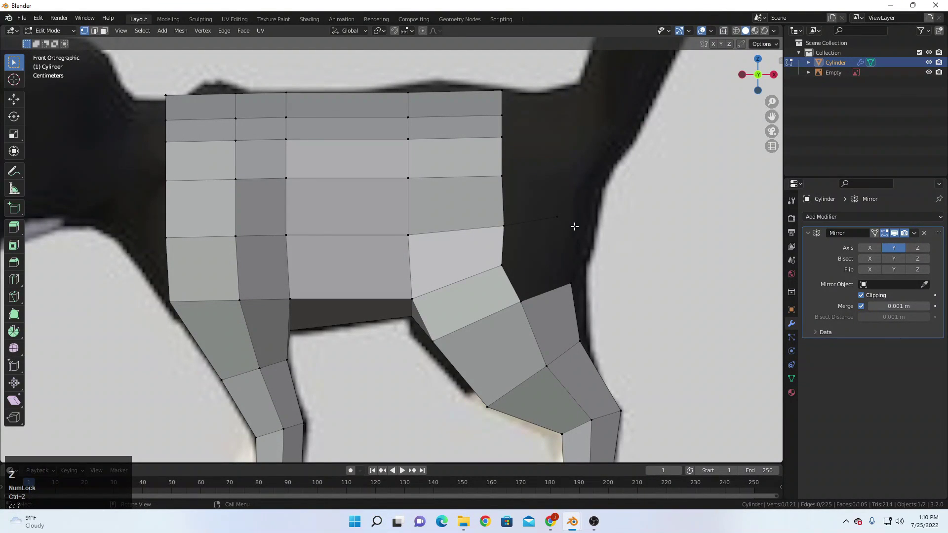
pyautogui.hotkey('ctrl', 'z')
# Move the outer vertices of the quads above the hind thigh back toward the rear outline of the reference cat.
pyautogui.scroll(2, 564, 238)
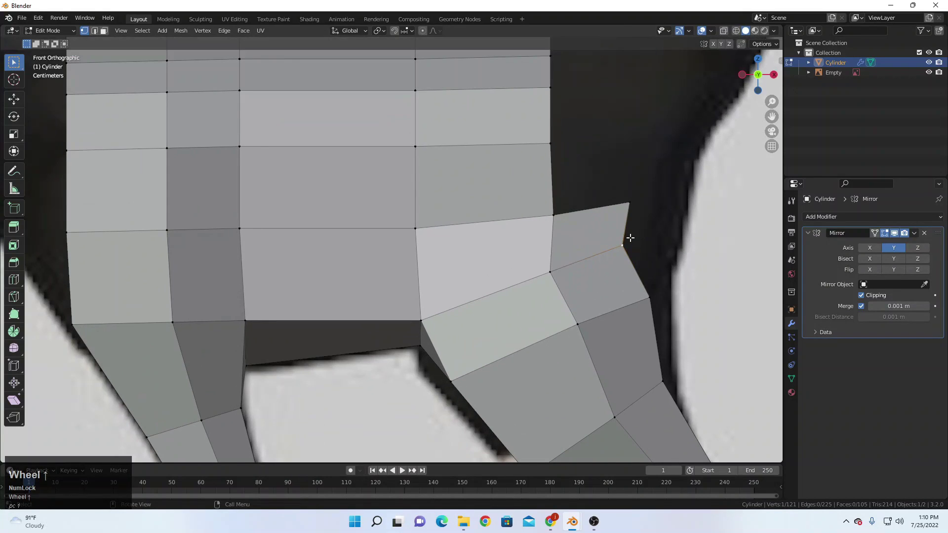
pyautogui.press('g')
pyautogui.click(653, 225)
pyautogui.click(631, 204)
pyautogui.press('g')
pyautogui.click(692, 194)
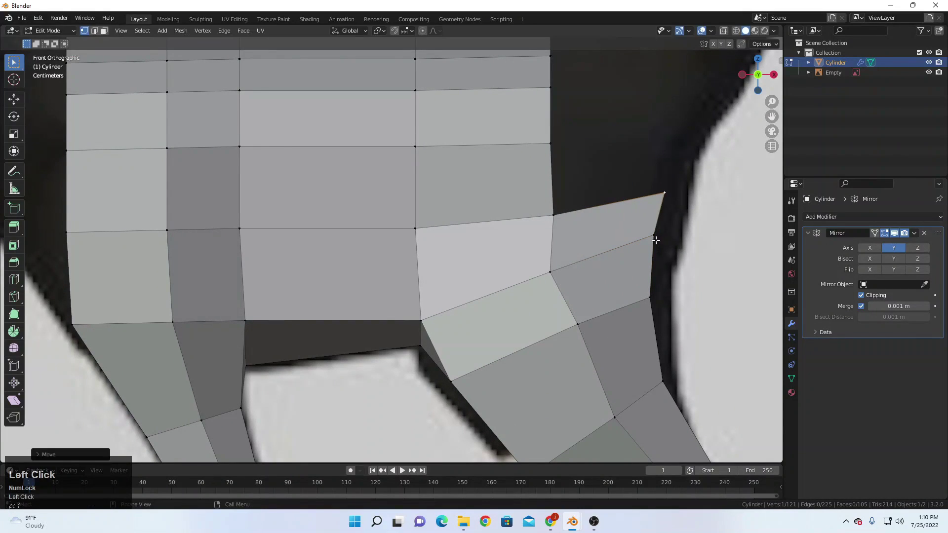
pyautogui.click(656, 240)
pyautogui.press('g')
pyautogui.click(669, 242)
# In wireframe shading, move the rear vertices of the hind thigh out to the reference outline.
pyautogui.press('z')
pyautogui.press('g')
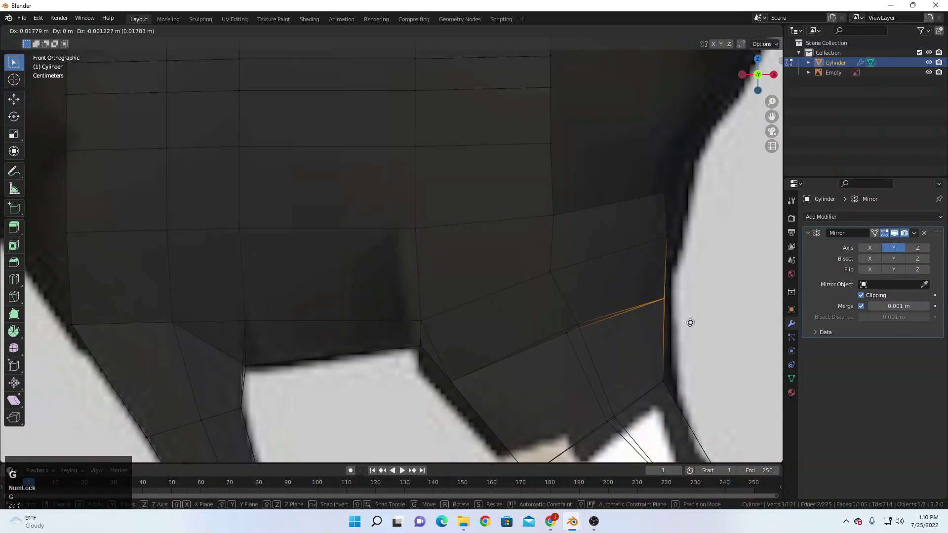
pyautogui.click(693, 323)
pyautogui.press('z')
pyautogui.press('z')
pyautogui.moveTo(648, 396); pyautogui.dragTo(674, 371)
pyautogui.press('g')
pyautogui.click(683, 371)
# In solid shading, create two more F2 quads from the body's rear edge, stacking them upward behind the body.
pyautogui.keyDown('shift'); pyautogui.moveTo(577, 214); pyautogui.dragTo(574, 251, button='middle'); pyautogui.keyUp('shift')
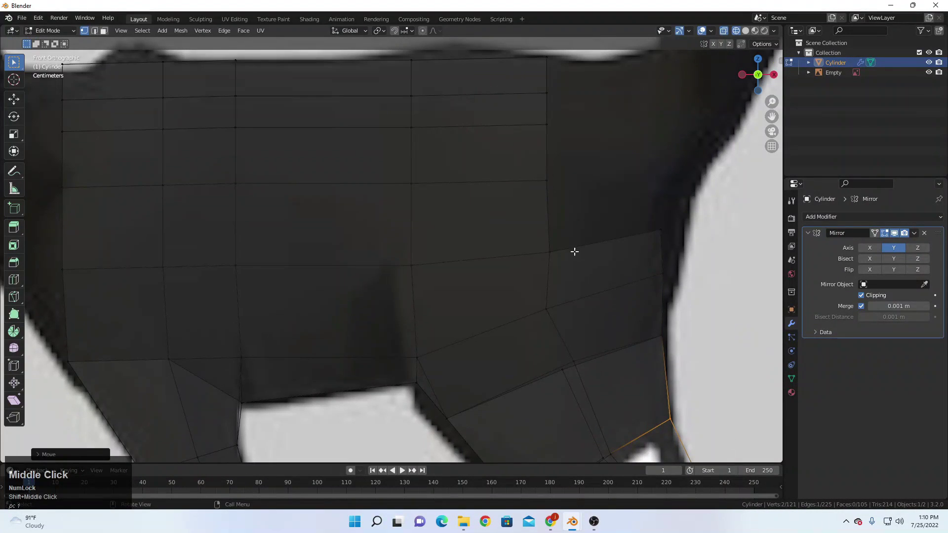
pyautogui.click(547, 251)
pyautogui.press('z')
pyautogui.press('f')
pyautogui.rightClick(600, 214)
pyautogui.press('f')
pyautogui.rightClick(570, 176)
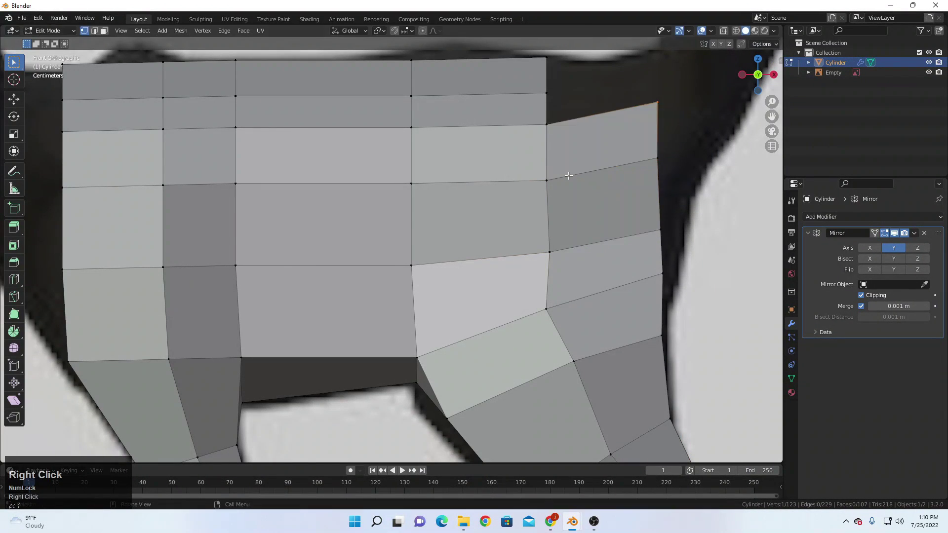
# Continue the rump with two more F2 quads up to the spine.
pyautogui.scroll(-2, 583, 173)
pyautogui.moveTo(586, 220); pyautogui.dragTo(538, 235, button='middle')
pyautogui.scroll(3, 538, 235)
pyautogui.scroll(-4, 519, 247)
pyautogui.press('f')
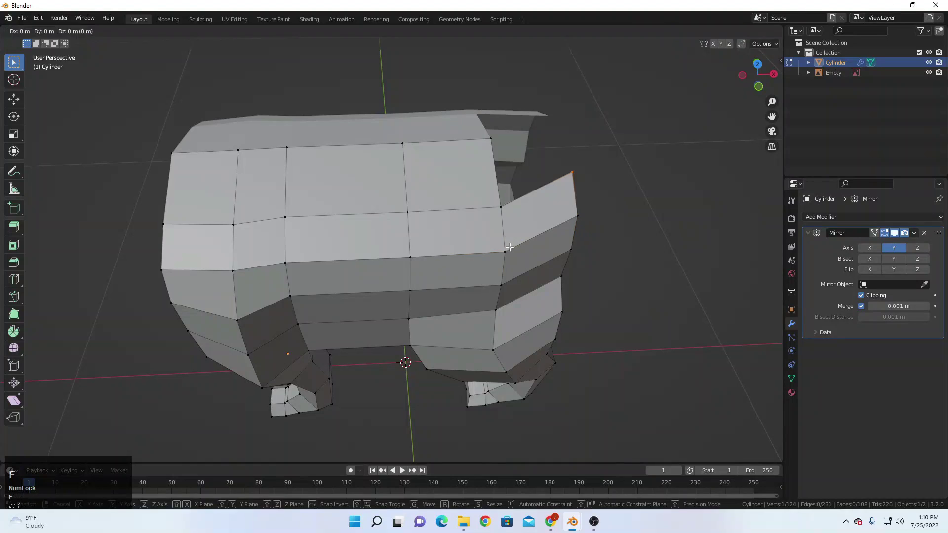
pyautogui.rightClick(510, 247)
pyautogui.press('f')
pyautogui.rightClick(502, 212)
# Reposition the topmost new rump vertex near the spine to fit the mirrored centre line.
pyautogui.scroll(1, 592, 198)
pyautogui.moveTo(597, 198); pyautogui.dragTo(666, 223, button='middle')
pyautogui.keyDown('shift'); pyautogui.moveTo(439, 50); pyautogui.dragTo(466, 216, button='middle'); pyautogui.keyUp('shift')
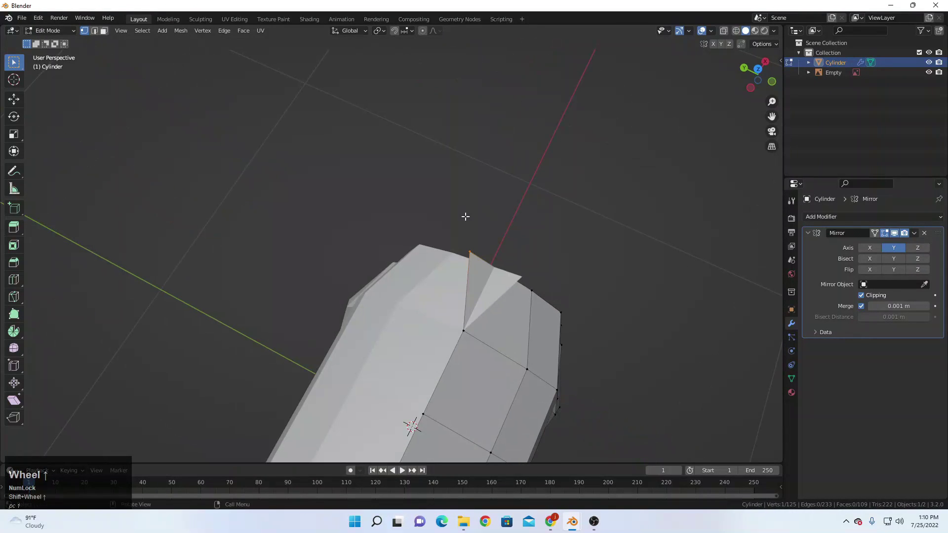
pyautogui.press('g')
pyautogui.click(523, 278)
pyautogui.press('g')
pyautogui.click(519, 291)
# Adjust the vertices along the upper rim of the rump to smooth its rounded contour.
pyautogui.moveTo(528, 293); pyautogui.dragTo(568, 264, button='middle')
pyautogui.press('g')
pyautogui.click(563, 288)
pyautogui.click(535, 345)
pyautogui.press('g')
pyautogui.click(539, 348)
# Create two F2 quads across the rear, extending from the back of the hind thigh toward the mirror centre line.
pyautogui.moveTo(541, 349); pyautogui.dragTo(509, 284, button='middle')
pyautogui.scroll(-5, 413, 277)
pyautogui.keyDown('shift'); pyautogui.moveTo(509, 284); pyautogui.dragTo(409, 295, button='middle'); pyautogui.keyUp('shift')
pyautogui.scroll(2, 435, 287)
pyautogui.press('f')
pyautogui.press('g')
pyautogui.rightClick(436, 292)
pyautogui.scroll(5, 462, 270)
pyautogui.press('g')
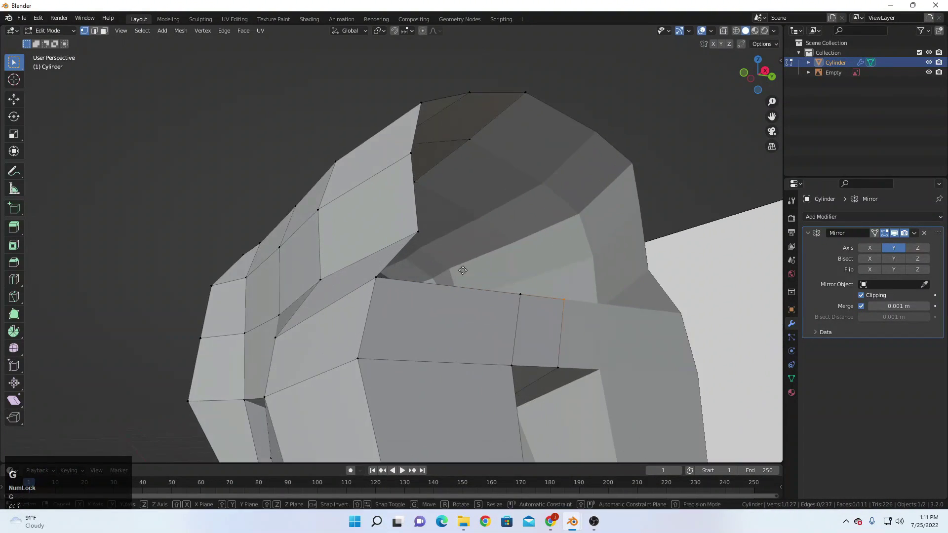
pyautogui.rightClick(455, 269)
# Move the vertices of the new rear quads along Y to meet the mirror centre line and even out their spacing.
pyautogui.moveTo(454, 269); pyautogui.dragTo(488, 323, button='middle')
pyautogui.press('g')
pyautogui.press('y')
pyautogui.click(433, 291)
pyautogui.press('g')
pyautogui.press('y')
pyautogui.click(418, 320)
# Add a second row of two quads across the rear and align their upper vertices along Y with the centre line.
pyautogui.rightClick(497, 315)
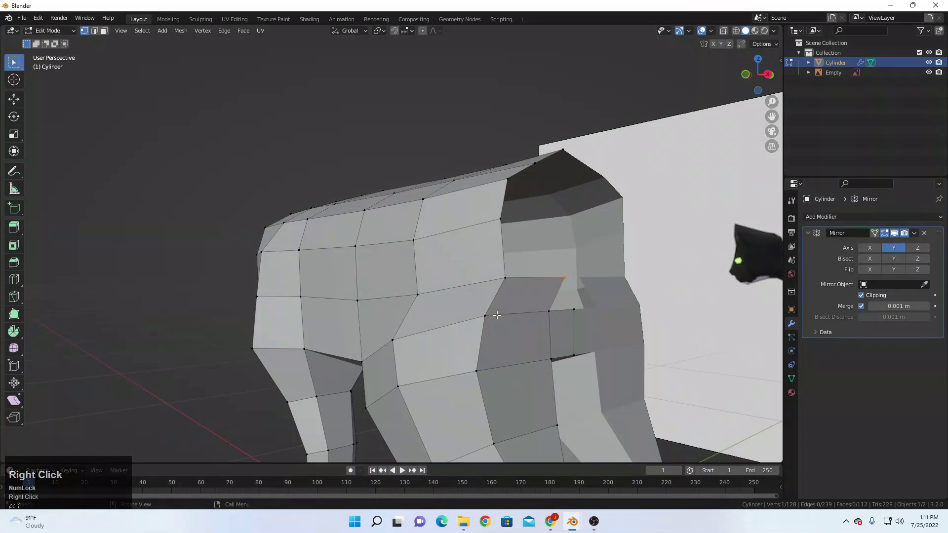
pyautogui.keyDown('ctrl'); pyautogui.rightClick(544, 310); pyautogui.keyUp('ctrl')
pyautogui.moveTo(545, 311); pyautogui.dragTo(544, 291, button='middle')
pyautogui.press('g')
pyautogui.press('y')
pyautogui.click(501, 292)
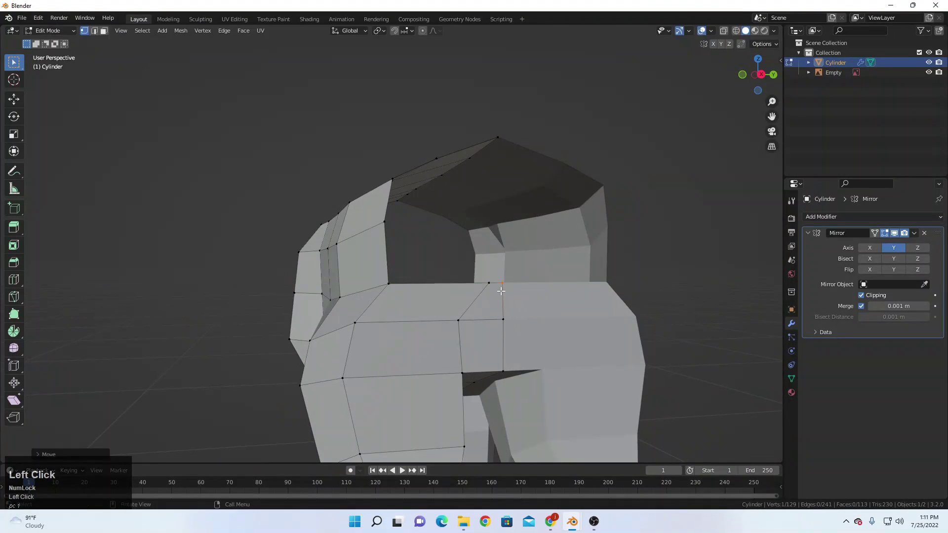
pyautogui.click(490, 281)
pyautogui.press('g')
pyautogui.press('y')
pyautogui.click(444, 282)
# Add a third row of two quads across the rear and shift its upper vertex along Y.
pyautogui.scroll(-3, 431, 286)
pyautogui.moveTo(432, 286); pyautogui.dragTo(496, 292, button='middle')
pyautogui.scroll(2, 495, 292)
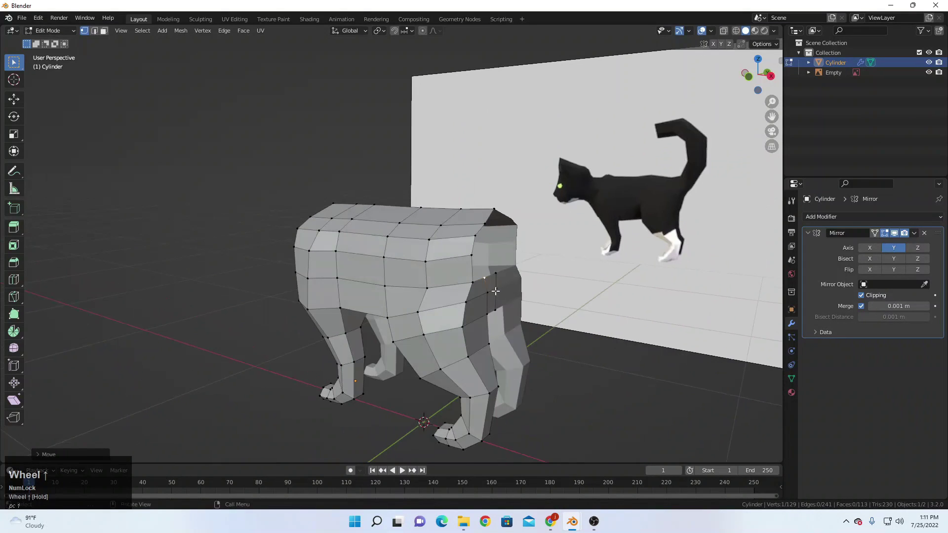
pyautogui.keyDown('ctrl'); pyautogui.rightClick(486, 275); pyautogui.keyUp('ctrl')
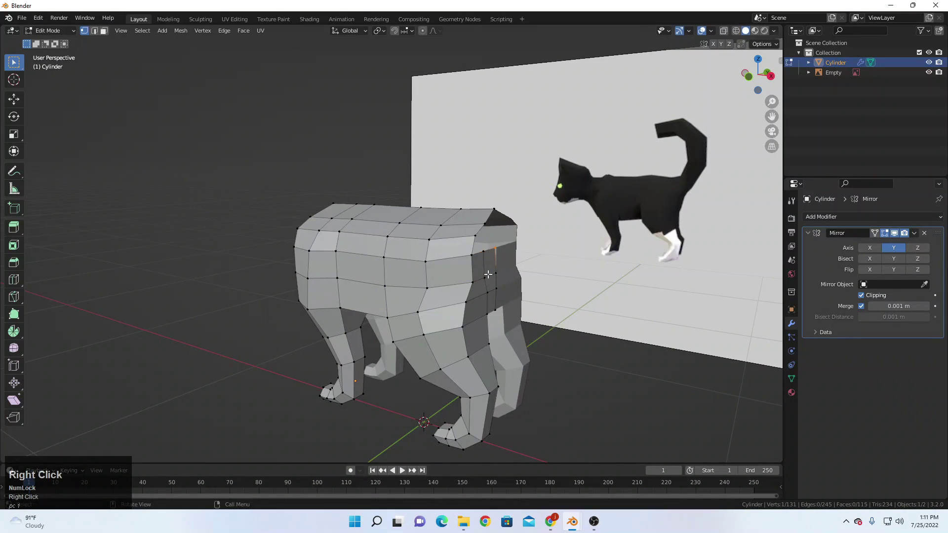
pyautogui.scroll(4, 478, 254)
pyautogui.moveTo(506, 246)
pyautogui.mouseDown(button='middle')
pyautogui.moveTo(478, 254)
pyautogui.moveTo(520, 246)
pyautogui.mouseUp(button='middle')
pyautogui.press('g')
pyautogui.press('y')
pyautogui.click(495, 255)
# Select the edge loop around the remaining tail opening and look through the LoopTools operations.
pyautogui.keyDown('alt'); pyautogui.keyDown('shift'); pyautogui.click(485, 233); pyautogui.keyUp('shift'); pyautogui.keyUp('alt')
pyautogui.scroll(-5, 498, 239)
pyautogui.scroll(1, 520, 247)
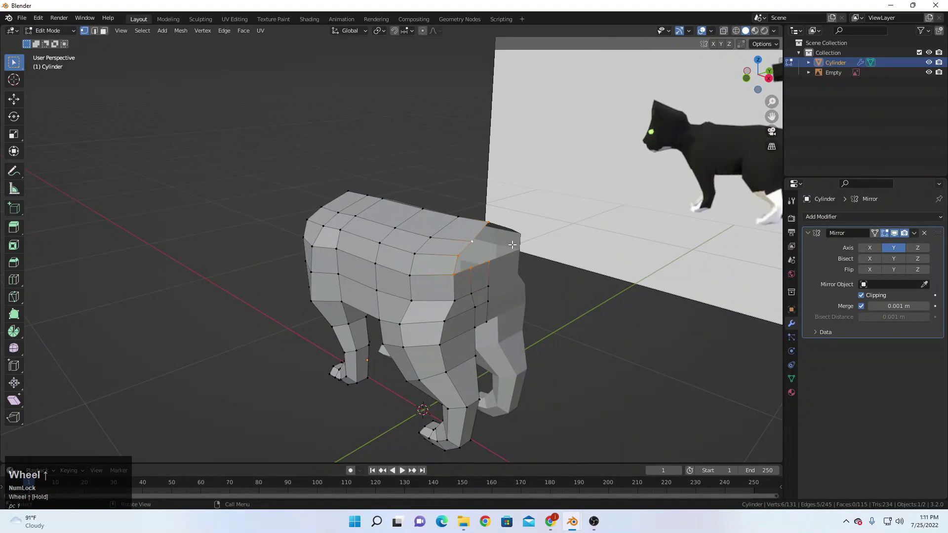
pyautogui.rightClick(500, 236)
pyautogui.moveTo(498, 221)
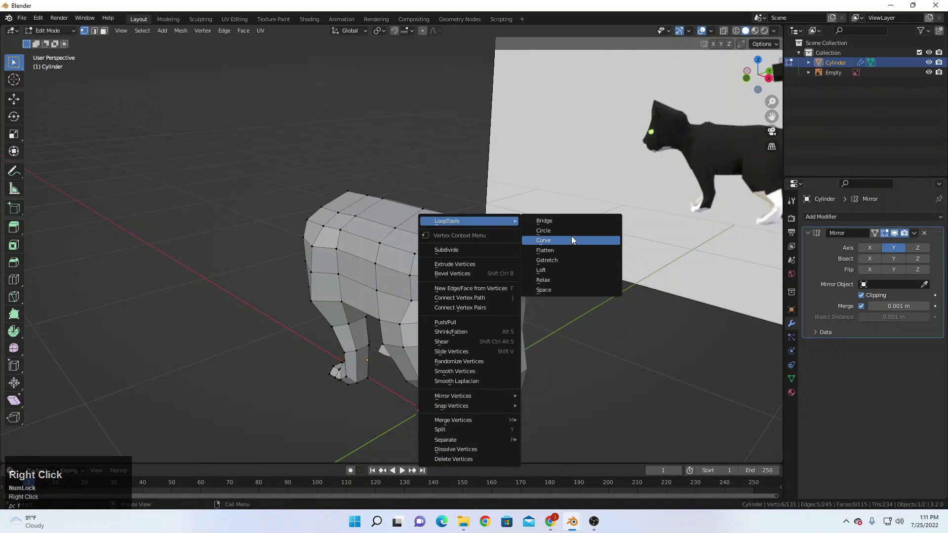
pyautogui.click(572, 230)
pyautogui.rightClick(475, 250)
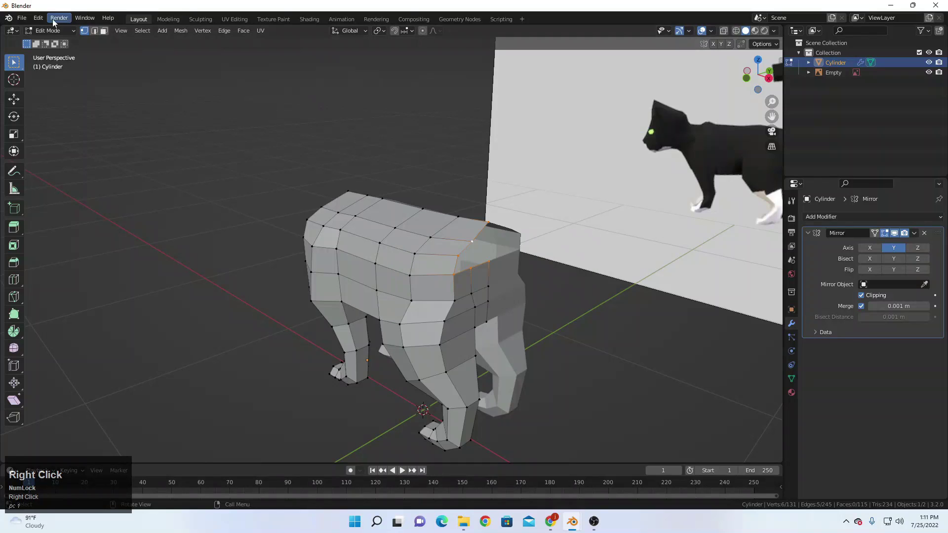
# Find the LoopTools mesh add-on in the add-on preferences by searching "loop", save the preferences and close them.
pyautogui.click(39, 18)
pyautogui.click(60, 159)
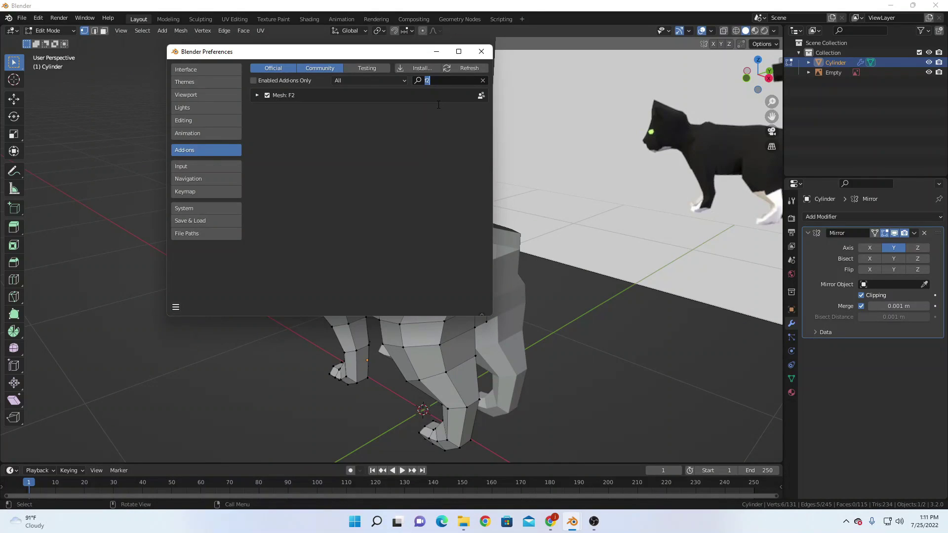
pyautogui.write('loop')
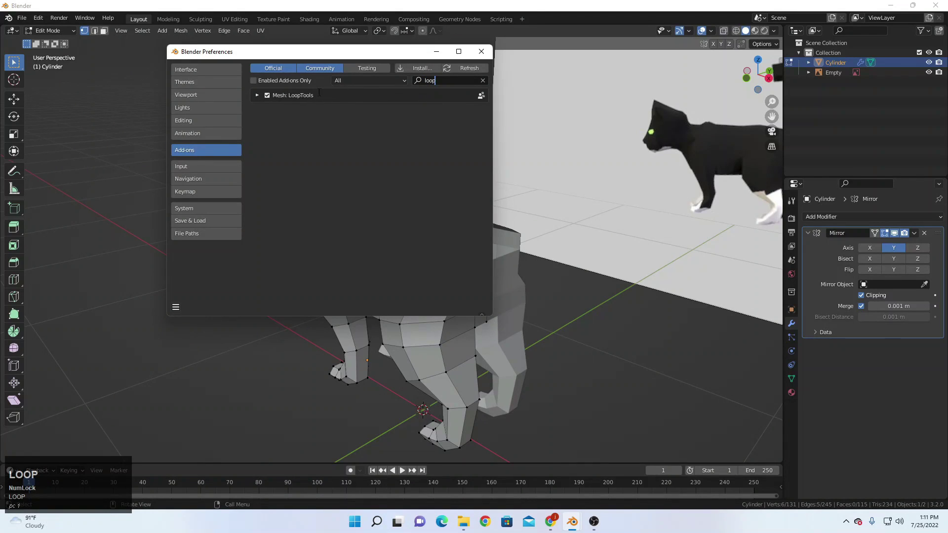
pyautogui.click(176, 309)
pyautogui.click(208, 282)
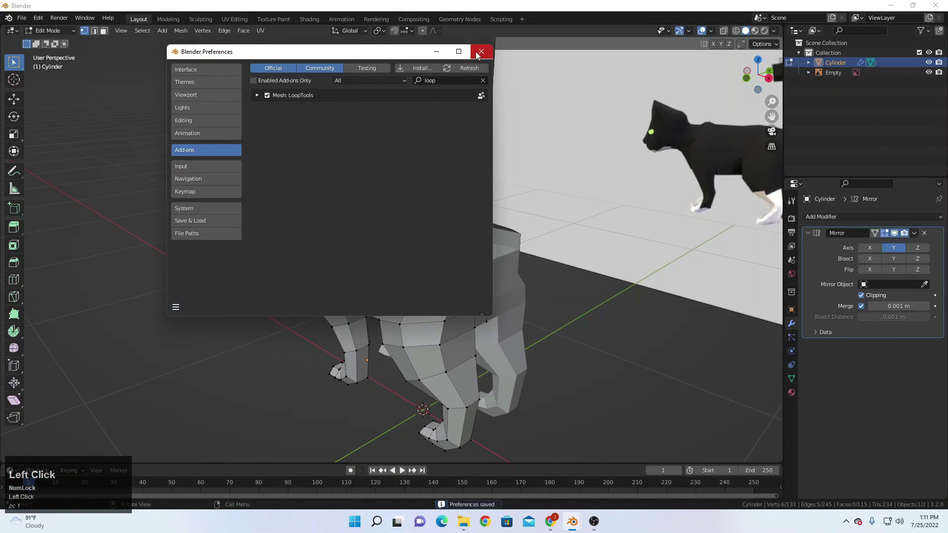
pyautogui.click(478, 53)
# Round the selected tail opening with the LoopTools Circle operation.
pyautogui.rightClick(502, 218)
pyautogui.moveTo(490, 206)
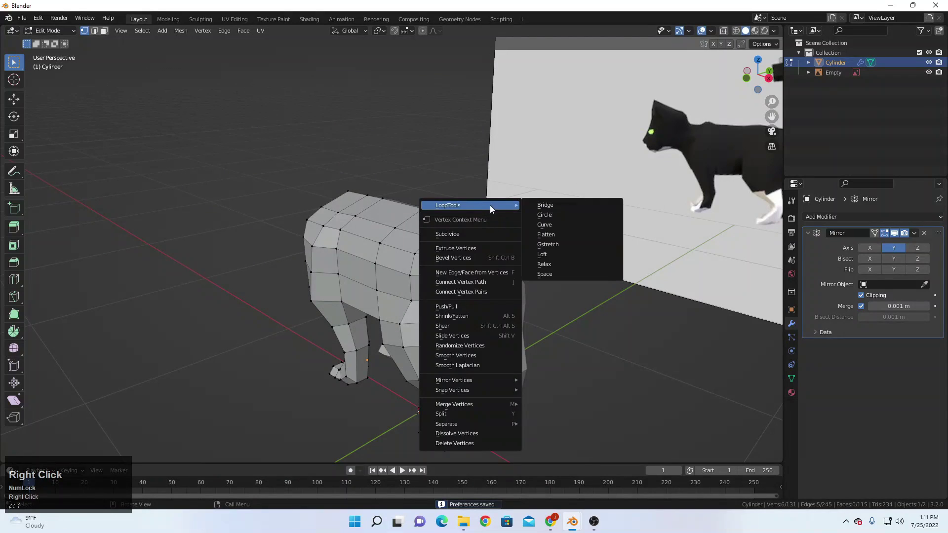
pyautogui.click(557, 206)
pyautogui.moveTo(535, 269); pyautogui.dragTo(576, 247, button='middle')
# In front wireframe view, rotate, scale down and move the tail opening loop to fit the base of the reference tail.
pyautogui.press('z')
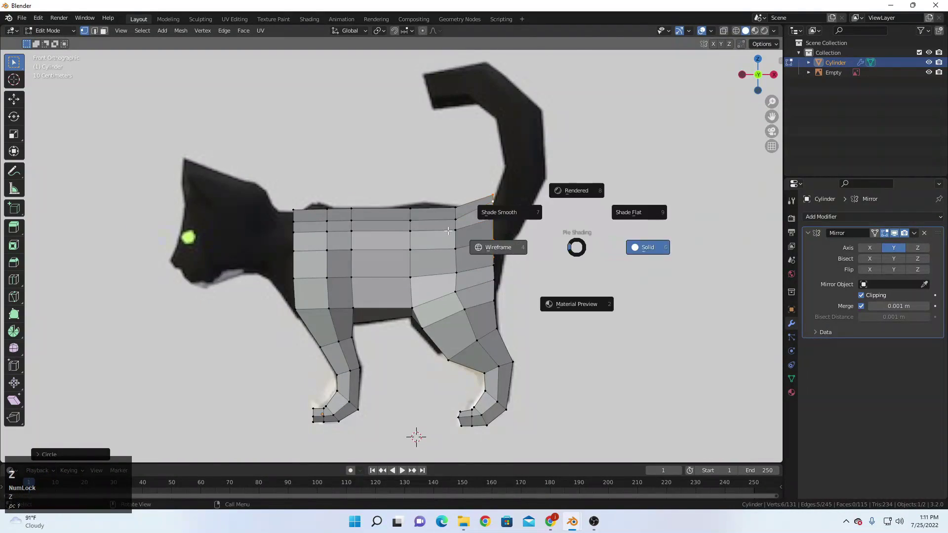
pyautogui.click(448, 230)
pyautogui.scroll(5, 448, 231)
pyautogui.press('s')
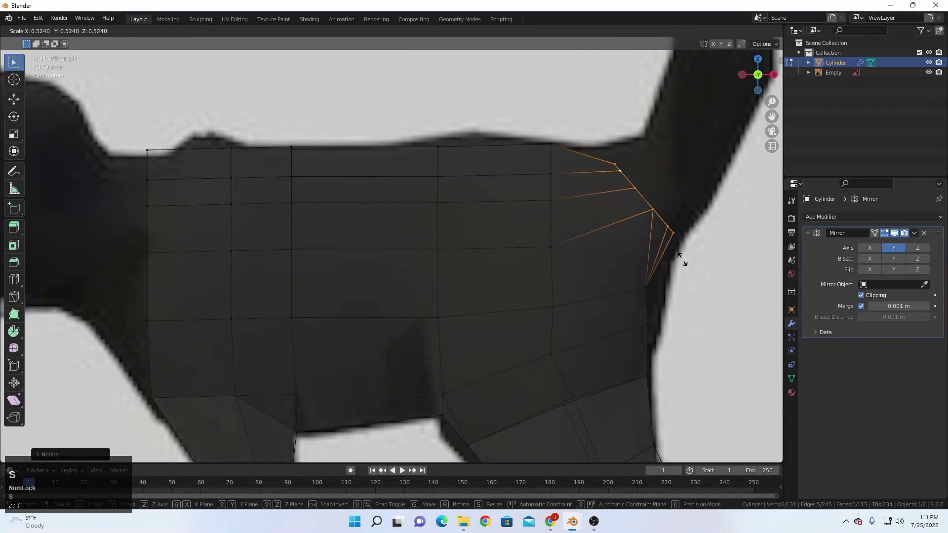
pyautogui.click(708, 271)
pyautogui.press('g')
pyautogui.click(708, 271)
# Extrude the opening loop into a short first tail segment, then scale and move it to match the reference.
pyautogui.keyDown('shift'); pyautogui.moveTo(708, 271); pyautogui.dragTo(669, 282, button='middle'); pyautogui.keyUp('shift')
pyautogui.scroll(1, 668, 282)
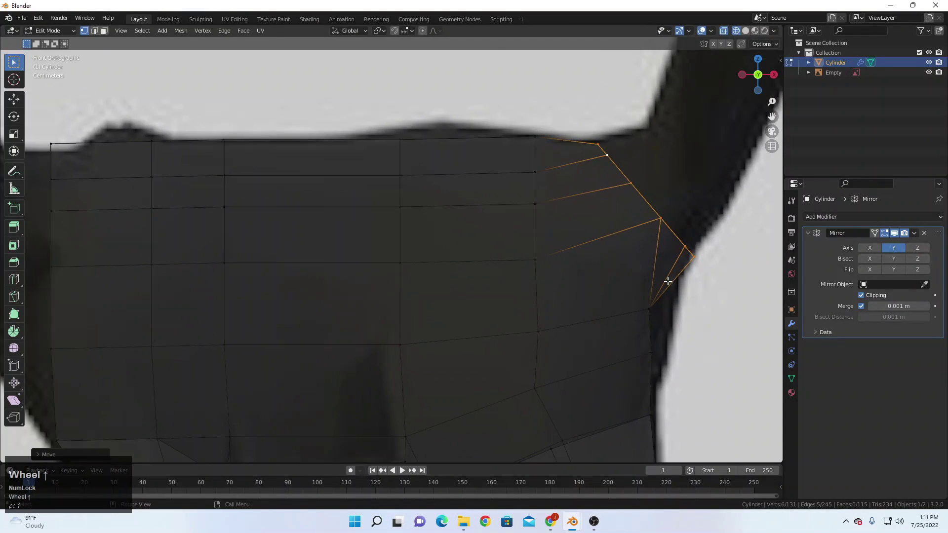
pyautogui.press('e')
pyautogui.click(704, 245)
pyautogui.press('s')
pyautogui.click(741, 231)
pyautogui.press('g')
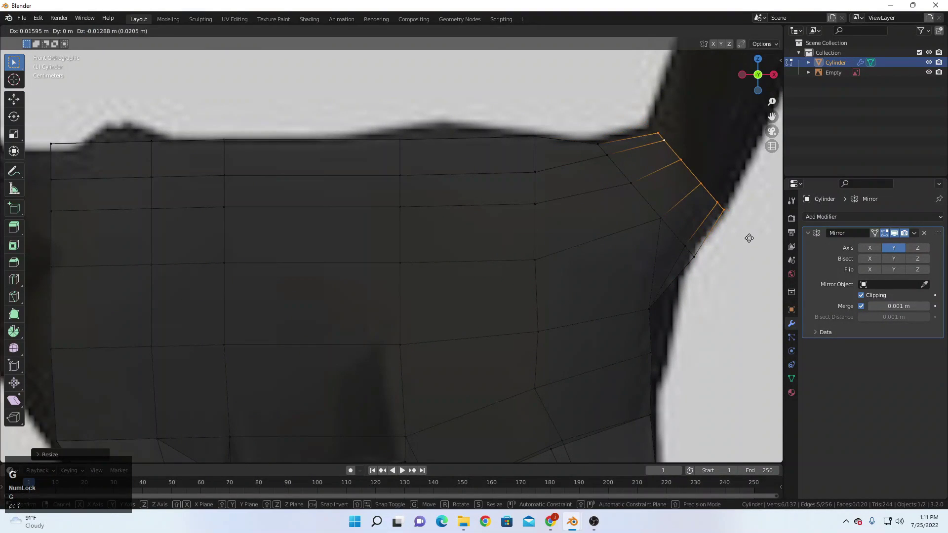
pyautogui.click(762, 245)
# Extrude a second tail segment about 0.2 m upward, then rotate and move its end to the reference tail's bend.
pyautogui.keyDown('shift'); pyautogui.moveTo(762, 245); pyautogui.dragTo(686, 321, button='middle'); pyautogui.keyUp('shift')
pyautogui.scroll(-4, 656, 321)
pyautogui.press('e')
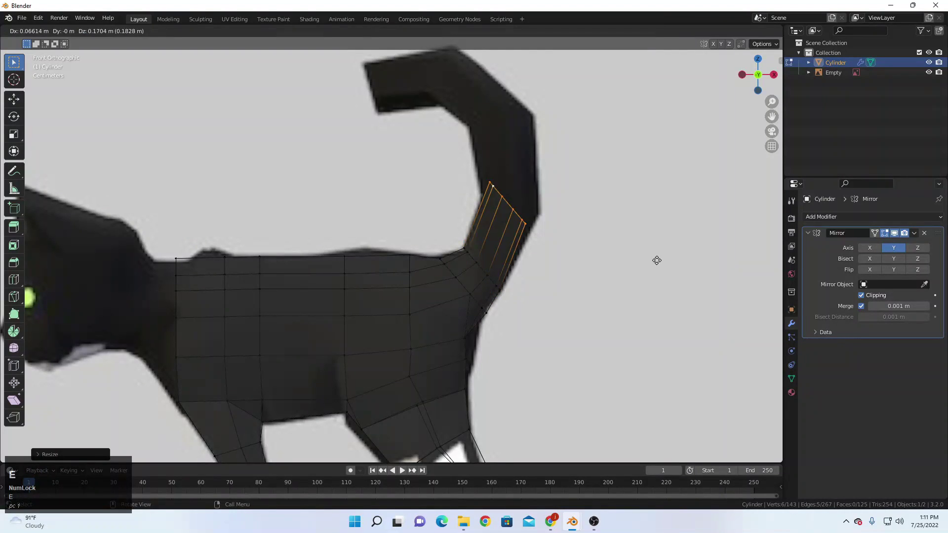
pyautogui.click(665, 252)
pyautogui.press('r')
pyautogui.scroll(4, 662, 222)
pyautogui.click(719, 229)
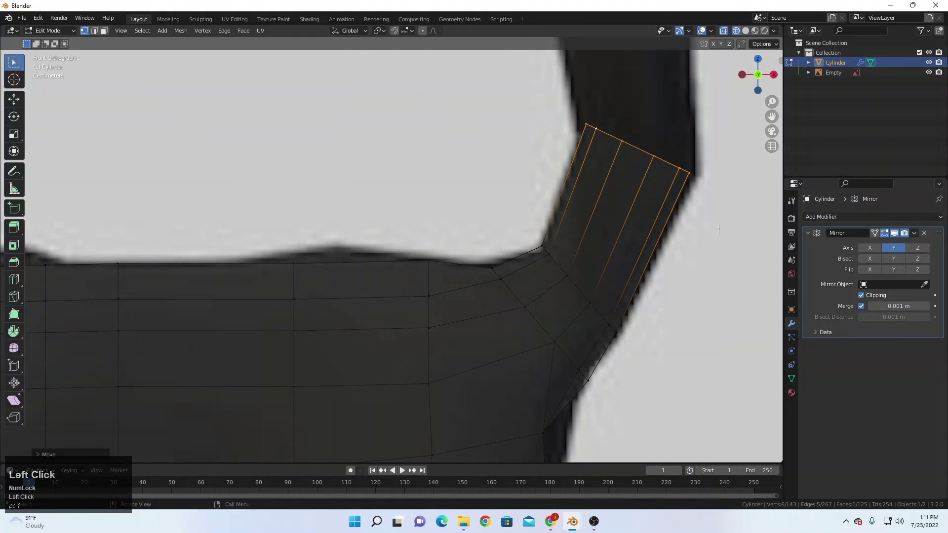
pyautogui.press('g')
pyautogui.click(721, 218)
# Extrude a third tail segment about 0.2 m upward, then rotate and scale its end to the reference outline.
pyautogui.scroll(-3, 696, 202)
pyautogui.keyDown('shift'); pyautogui.moveTo(672, 191); pyautogui.dragTo(668, 272, button='middle'); pyautogui.keyUp('shift')
pyautogui.press('e')
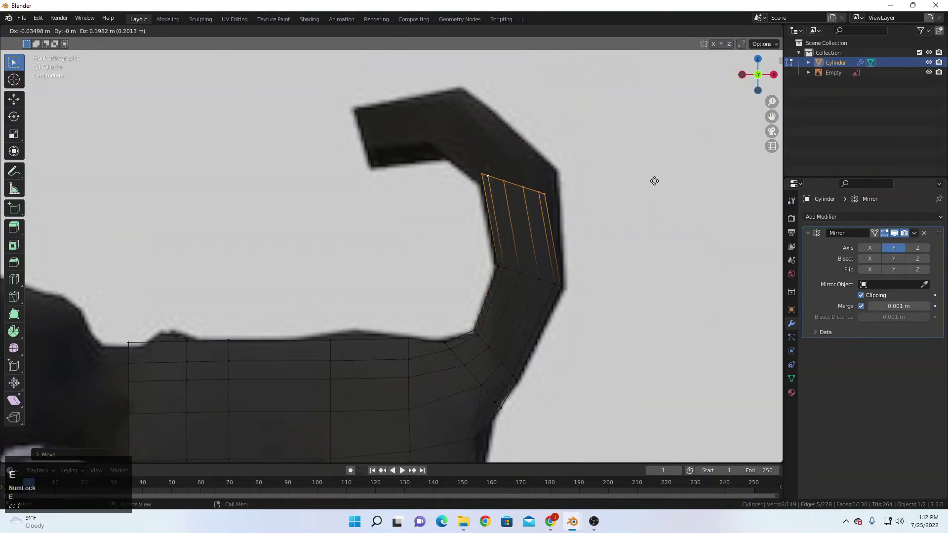
pyautogui.click(656, 171)
pyautogui.press('r')
pyautogui.click(645, 150)
pyautogui.press('s')
pyautogui.click(660, 148)
# Extrude a fourth segment around the tail's upper curve and rotate its end loop to the reference corner.
pyautogui.keyDown('shift'); pyautogui.moveTo(599, 148); pyautogui.dragTo(655, 231, button='middle'); pyautogui.keyUp('shift')
pyautogui.scroll(1, 654, 231)
pyautogui.press('e')
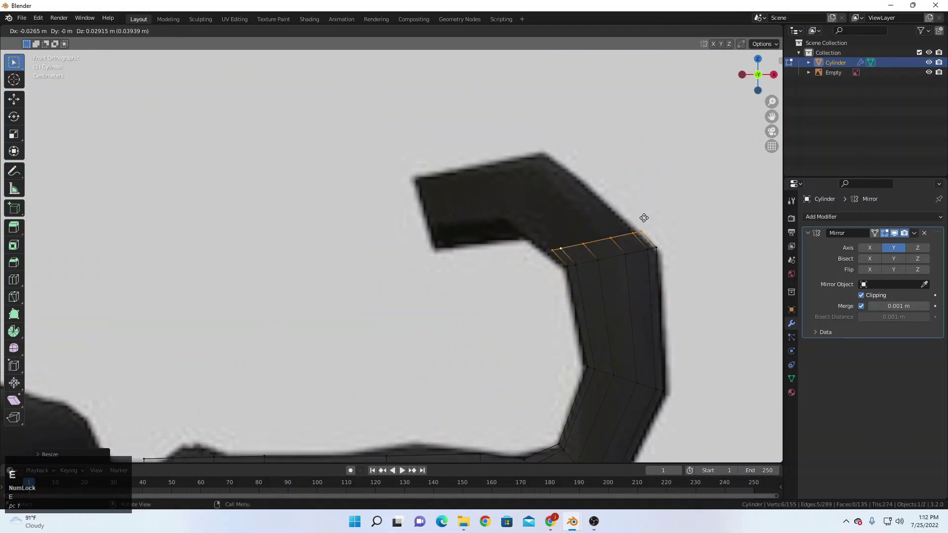
pyautogui.click(581, 157)
pyautogui.press('r')
pyautogui.press('r')
pyautogui.press('r')
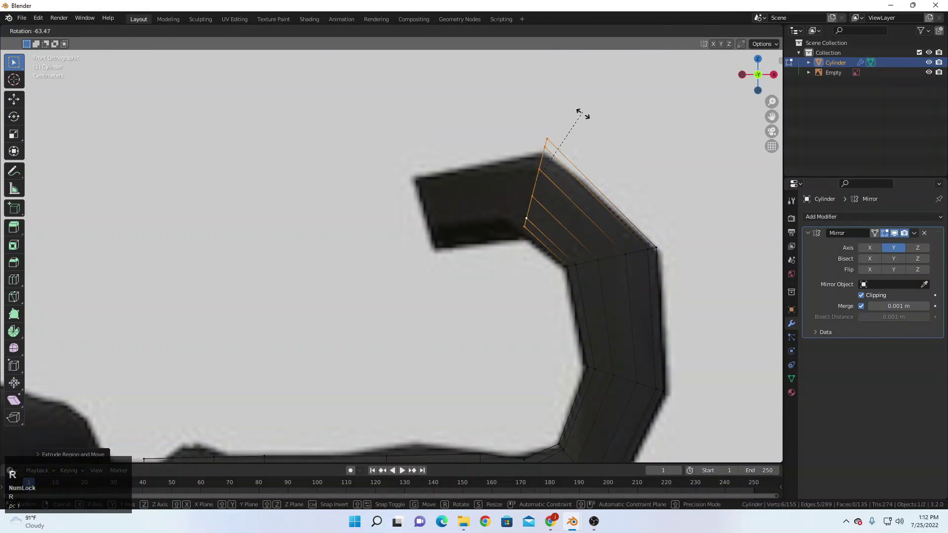
pyautogui.click(584, 117)
pyautogui.press('r')
pyautogui.click(619, 114)
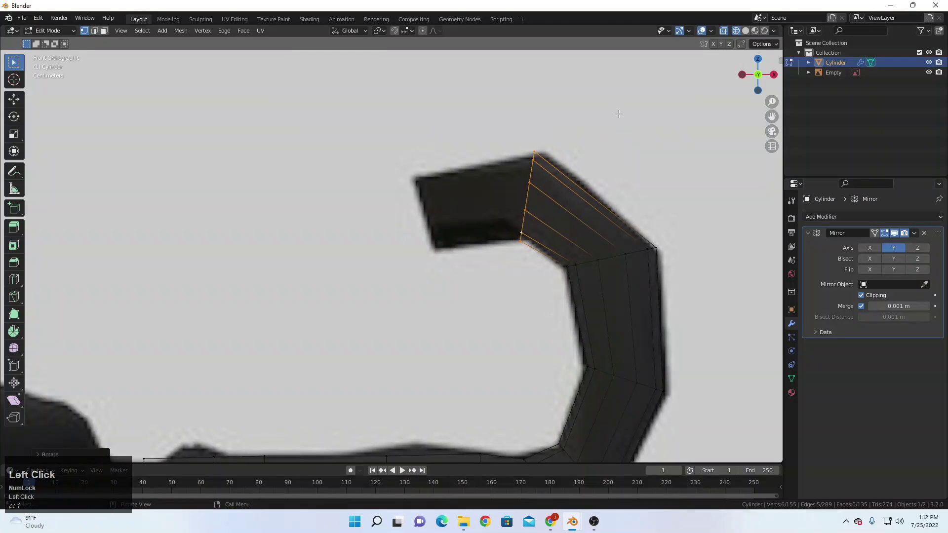
# Extrude a fifth tail segment to the tip, then scale and move its end loop to match the reference tail.
pyautogui.press('e')
pyautogui.click(523, 121)
pyautogui.press('s')
pyautogui.click(599, 163)
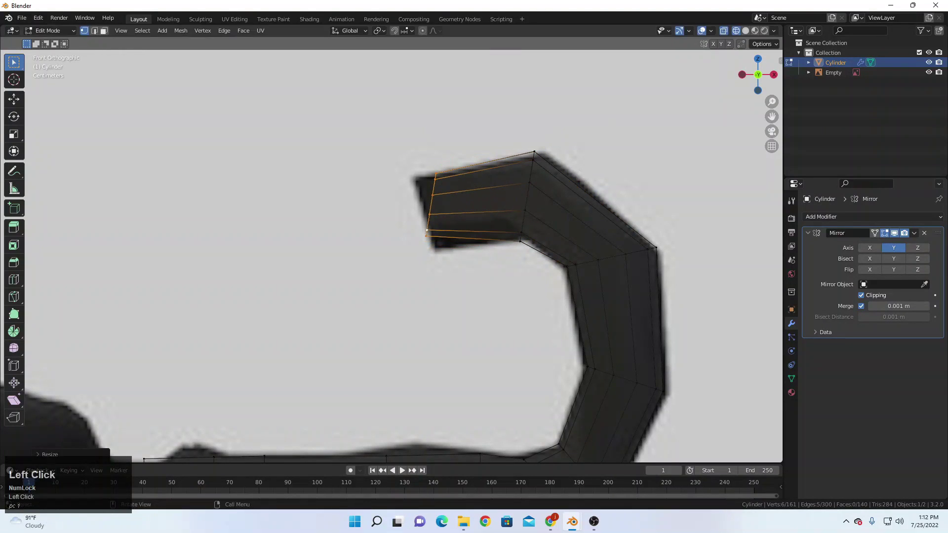
pyautogui.press('g')
pyautogui.click(502, 153)
pyautogui.scroll(5, 485, 213)
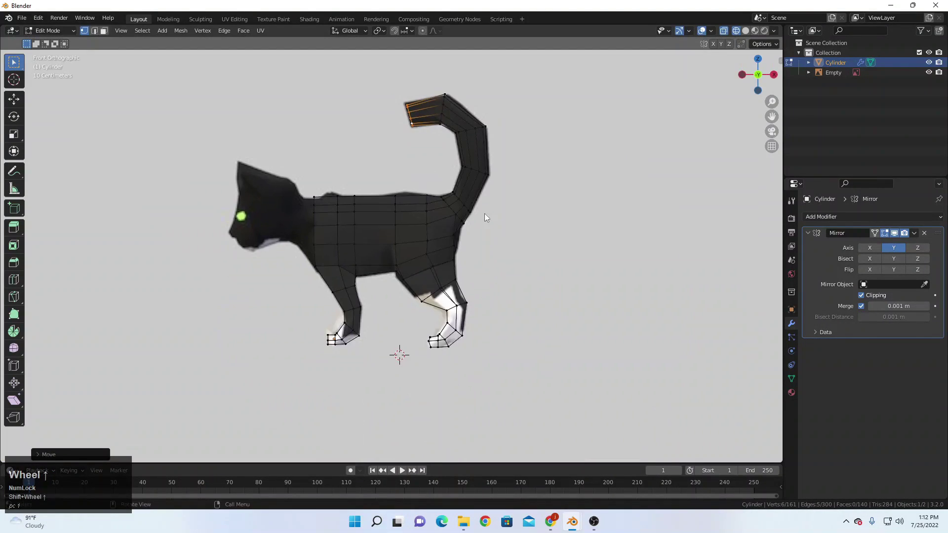
# Select the rump vertices below the tail base and move them outward toward the reference outline.
pyautogui.press('z')
pyautogui.scroll(4, 504, 220)
pyautogui.press('z')
pyautogui.keyDown('shift'); pyautogui.moveTo(523, 228); pyautogui.dragTo(434, 247, button='middle'); pyautogui.keyUp('shift')
pyautogui.press('z')
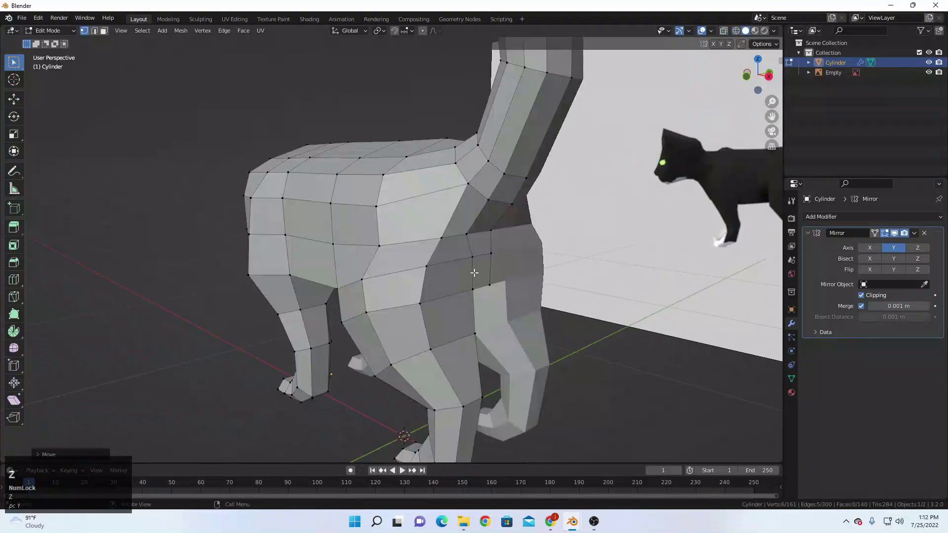
pyautogui.moveTo(474, 273); pyautogui.dragTo(459, 219, button='middle')
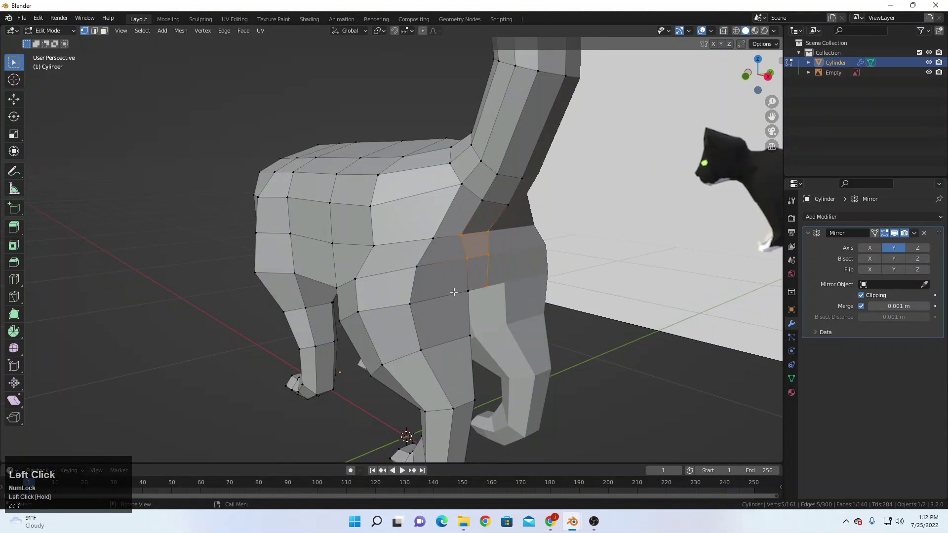
pyautogui.press('KP_1')
pyautogui.scroll(6, 631, 236)
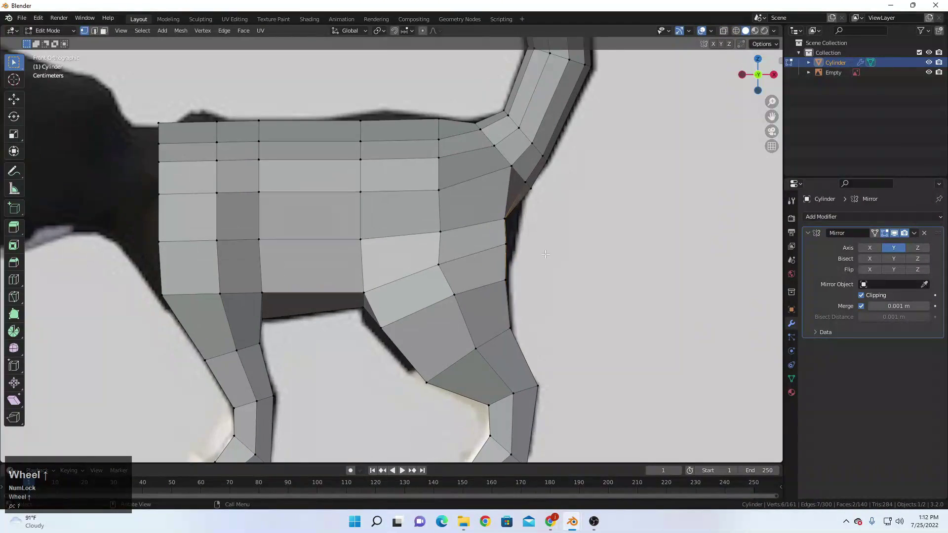
pyautogui.press('g')
pyautogui.click(631, 236)
# Move individual rear-edge vertices of the rump onto the curve of the reference outline.
pyautogui.keyDown('shift'); pyautogui.scroll(2, 591, 269); pyautogui.keyUp('shift')
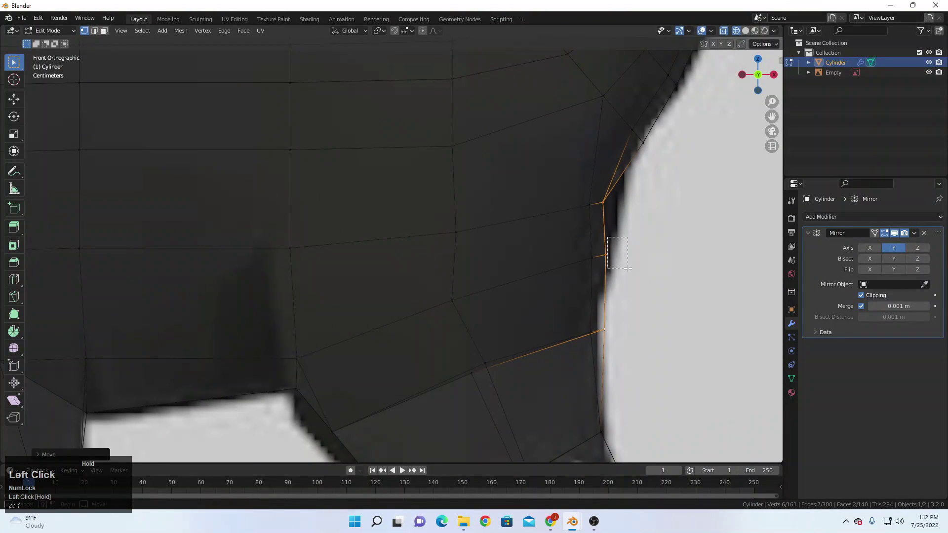
pyautogui.moveTo(628, 269); pyautogui.dragTo(615, 270)
pyautogui.press('g')
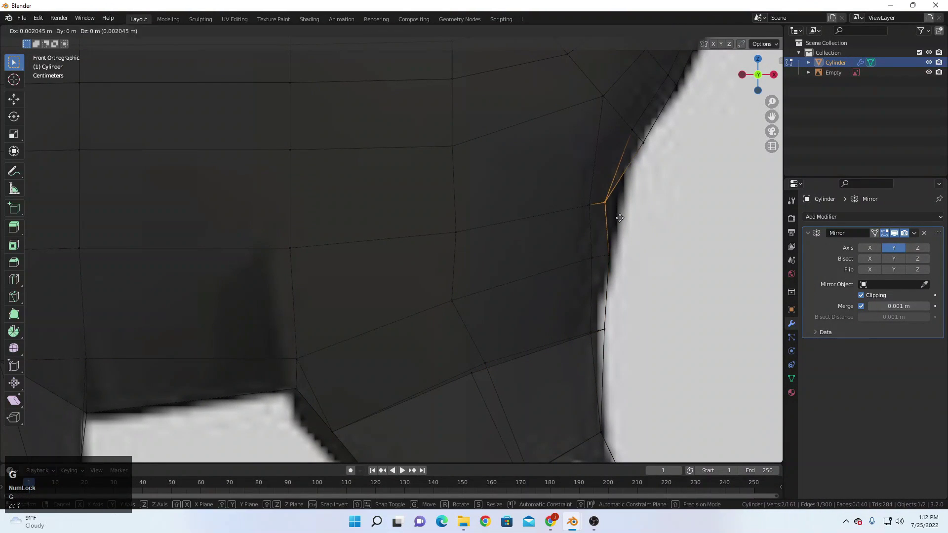
pyautogui.click(637, 215)
pyautogui.press('g')
pyautogui.click(603, 335)
pyautogui.scroll(-10, 602, 334)
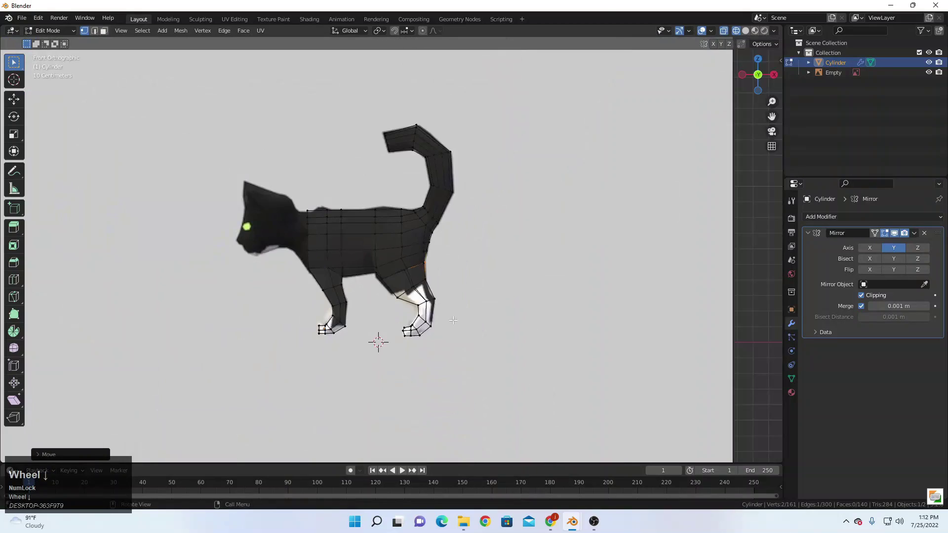
# Move the vertices at the front top of the hind thigh to the reference corner where belly meets leg.
pyautogui.keyDown('shift'); pyautogui.moveTo(351, 299); pyautogui.dragTo(434, 286, button='middle'); pyautogui.keyUp('shift')
pyautogui.press('z')
pyautogui.click(550, 275)
pyautogui.scroll(2, 542, 270)
pyautogui.press('z')
pyautogui.click(523, 272)
pyautogui.scroll(4, 612, 306)
pyautogui.moveTo(592, 286); pyautogui.dragTo(617, 305)
pyautogui.press('g')
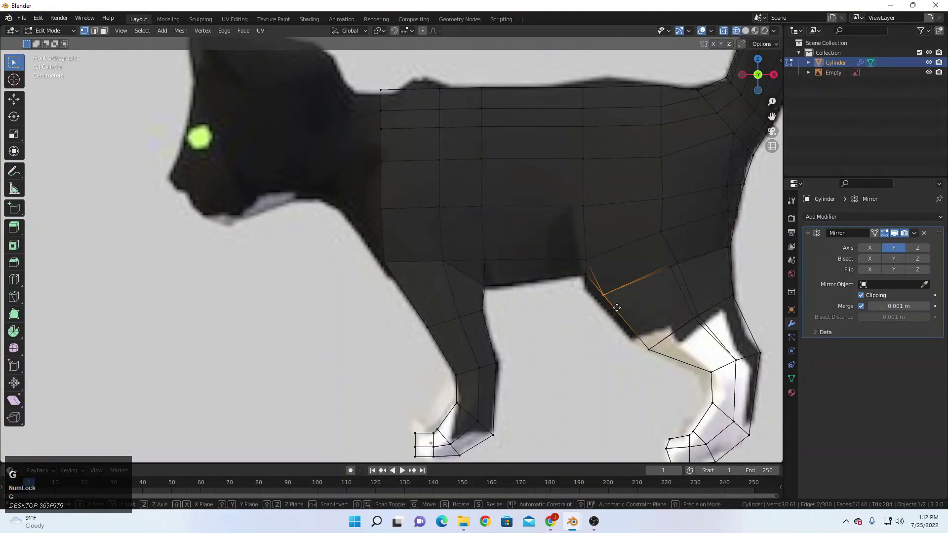
pyautogui.click(612, 313)
pyautogui.press('g')
pyautogui.click(573, 275)
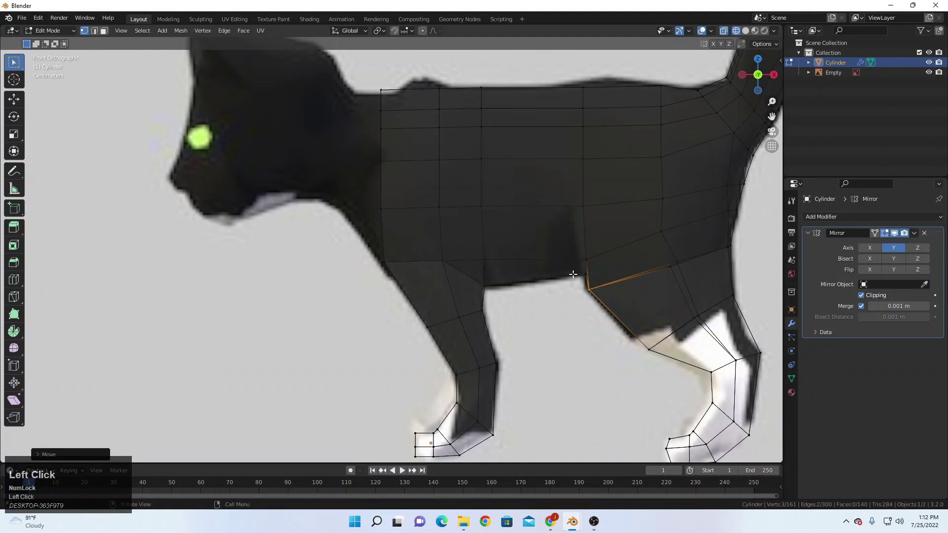
# Examine the body, legs and tail in solid shading, comparing Object Mode and Edit Mode views.
pyautogui.press('z')
pyautogui.press('Tab')
pyautogui.scroll(-4, 445, 277)
pyautogui.scroll(1, 512, 274)
pyautogui.moveTo(444, 277)
pyautogui.mouseDown(button='middle')
pyautogui.moveTo(534, 267)
pyautogui.moveTo(447, 281)
pyautogui.mouseUp(button='middle')
pyautogui.press('Tab')
pyautogui.scroll(-2, 552, 256)
pyautogui.scroll(2, 446, 281)
pyautogui.press('Tab')
pyautogui.scroll(-4, 370, 250)
pyautogui.moveTo(371, 249); pyautogui.dragTo(403, 222, button='middle')
# Select the body's front opening loop and rotate it about 7 degrees to follow the reference neck slope.
pyautogui.press('Tab')
pyautogui.scroll(3, 403, 222)
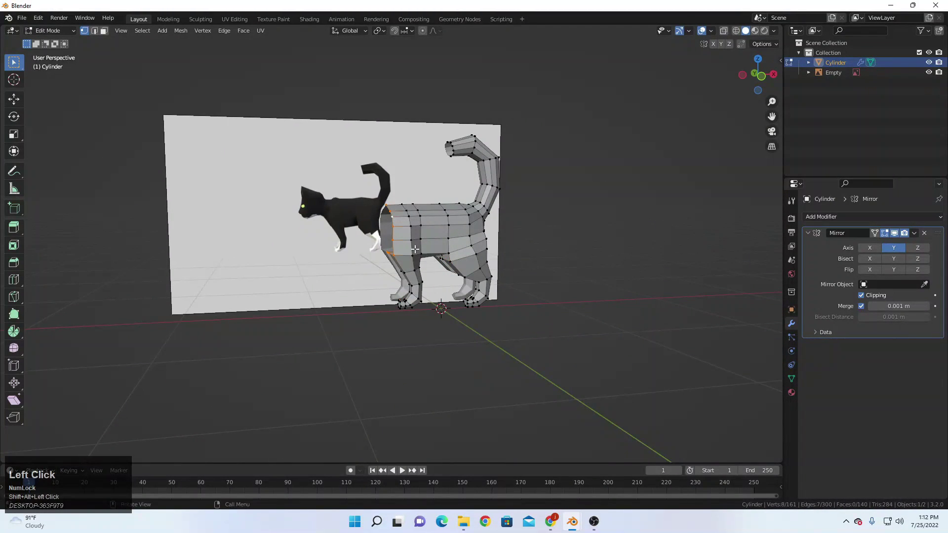
pyautogui.press('KP_1')
pyautogui.scroll(4, 406, 228)
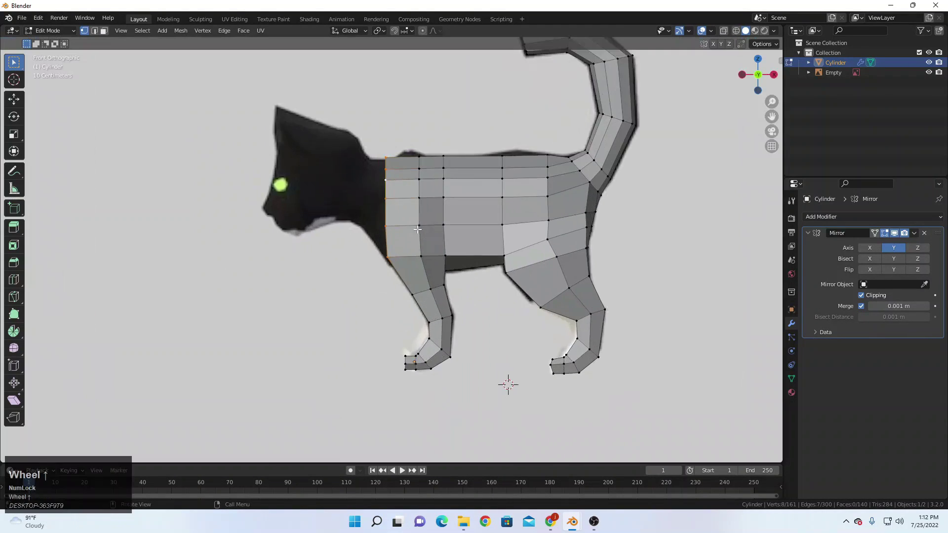
pyautogui.hotkey('shift', 'z')
pyautogui.scroll(3, 440, 294)
pyautogui.keyDown('shift'); pyautogui.moveTo(497, 181); pyautogui.dragTo(543, 235, button='middle'); pyautogui.keyUp('shift')
pyautogui.press('e')
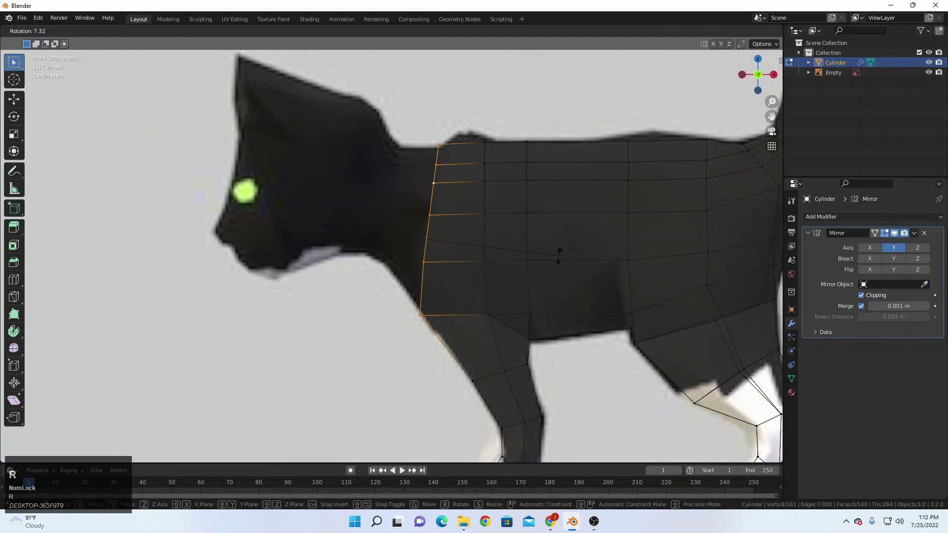
pyautogui.click(521, 271)
# Extrude the front loop into a neck section, then scale, move and rotate its end to the reference neck.
pyautogui.press('s')
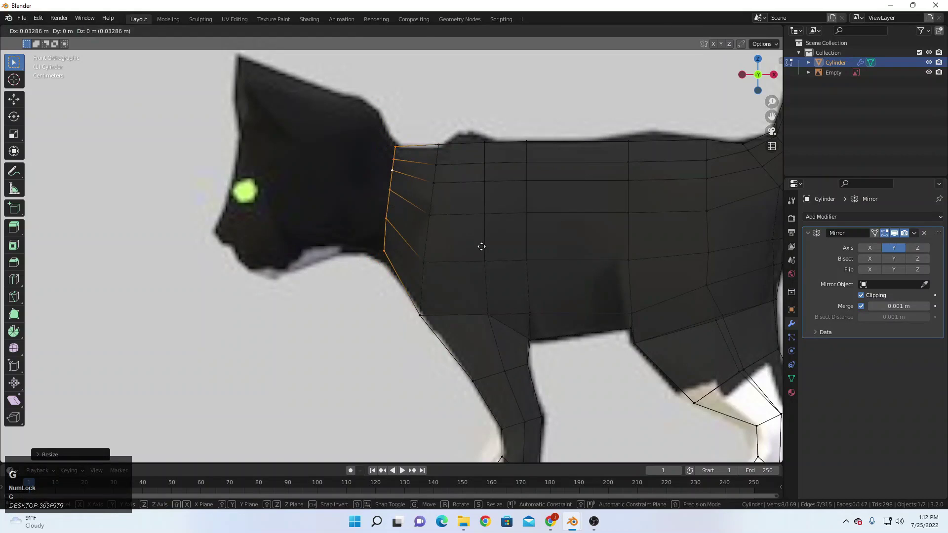
pyautogui.click(515, 257)
pyautogui.press('t')
pyautogui.press('r')
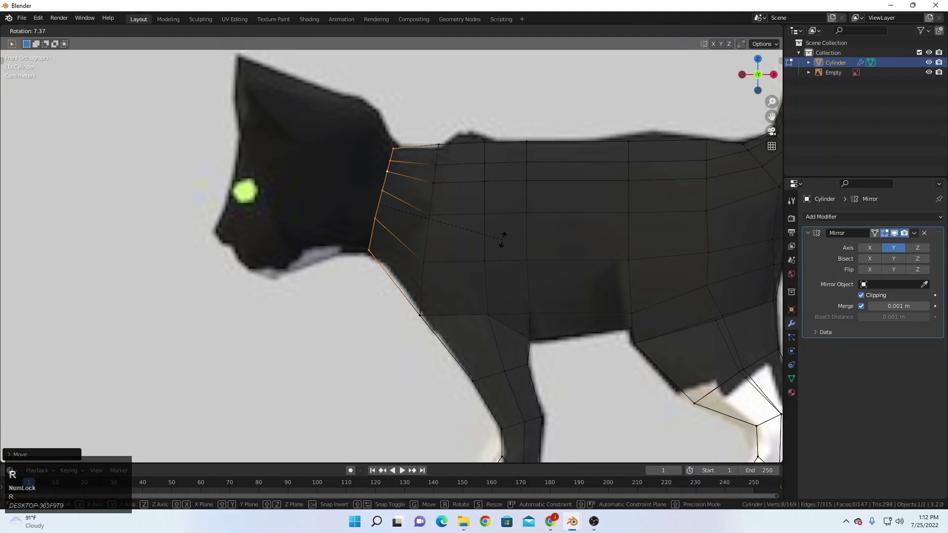
pyautogui.click(471, 246)
# Examine the mirrored body and new neck opening from above and from the front in Object Mode.
pyautogui.press('z')
pyautogui.click(514, 248)
pyautogui.scroll(-6, 469, 248)
pyautogui.moveTo(403, 205); pyautogui.dragTo(456, 276, button='middle')
pyautogui.scroll(3, 456, 276)
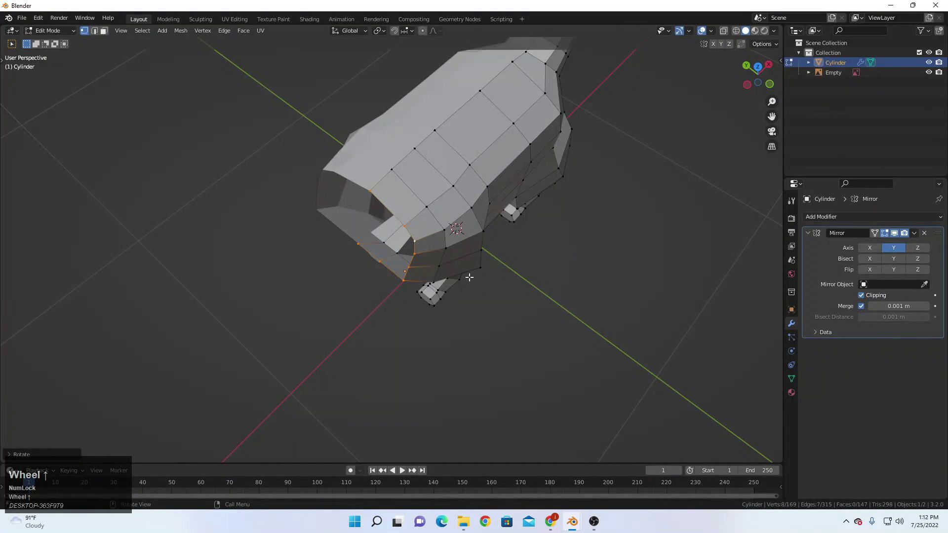
pyautogui.press('Tab')
pyautogui.click(447, 269)
pyautogui.scroll(-3, 386, 241)
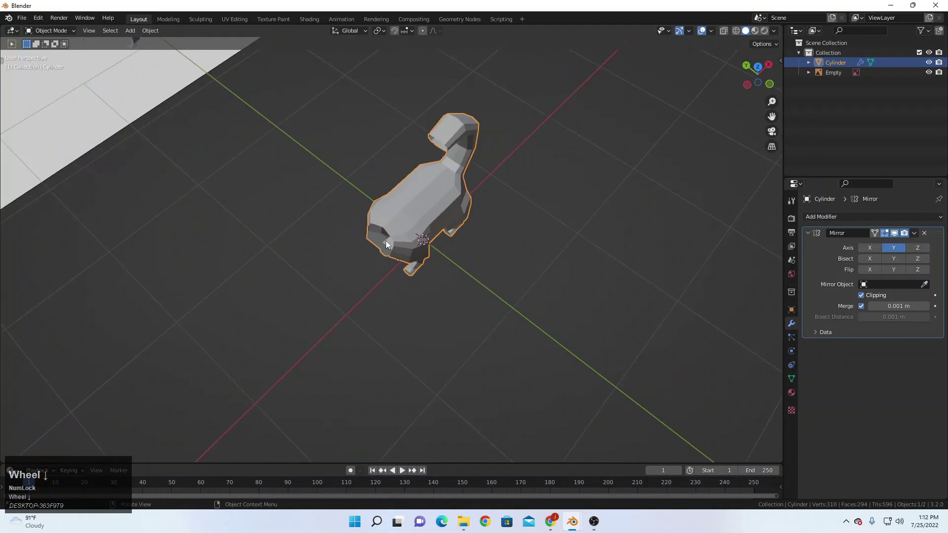
pyautogui.moveTo(386, 241); pyautogui.dragTo(540, 269, button='middle')
pyautogui.scroll(2, 473, 255)
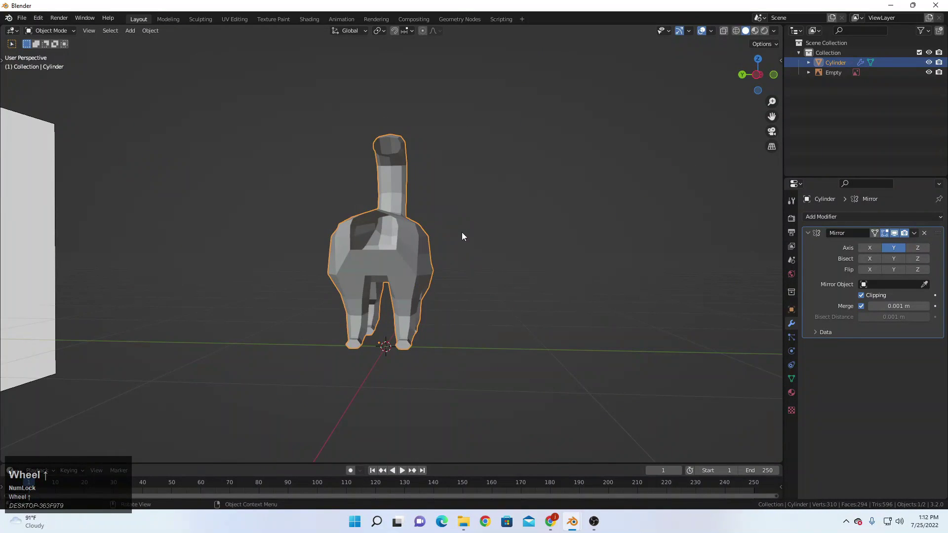
# Extrude the neck's end loop forward into the back of the head and scale it up toward the reference height.
pyautogui.press('Tab')
pyautogui.press('KP_1')
pyautogui.scroll(6, 531, 253)
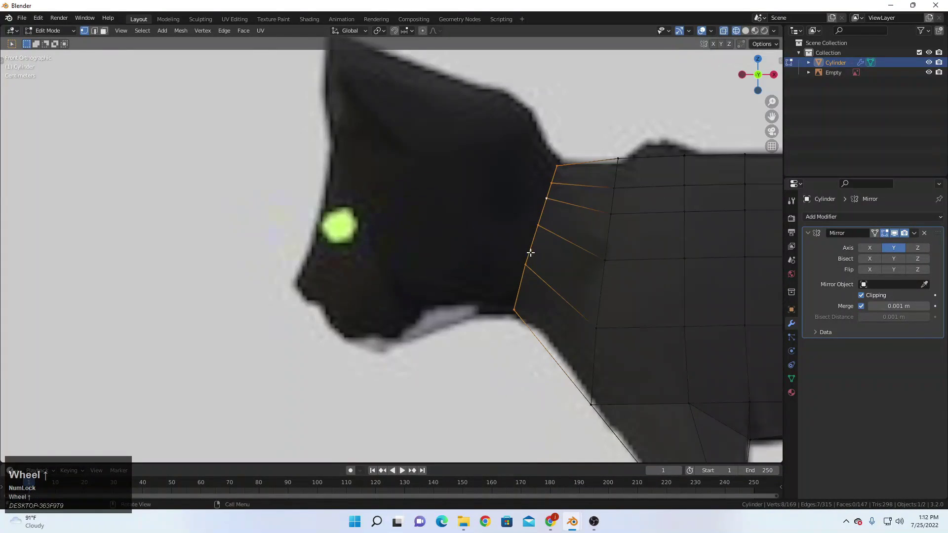
pyautogui.press('e')
pyautogui.click(486, 240)
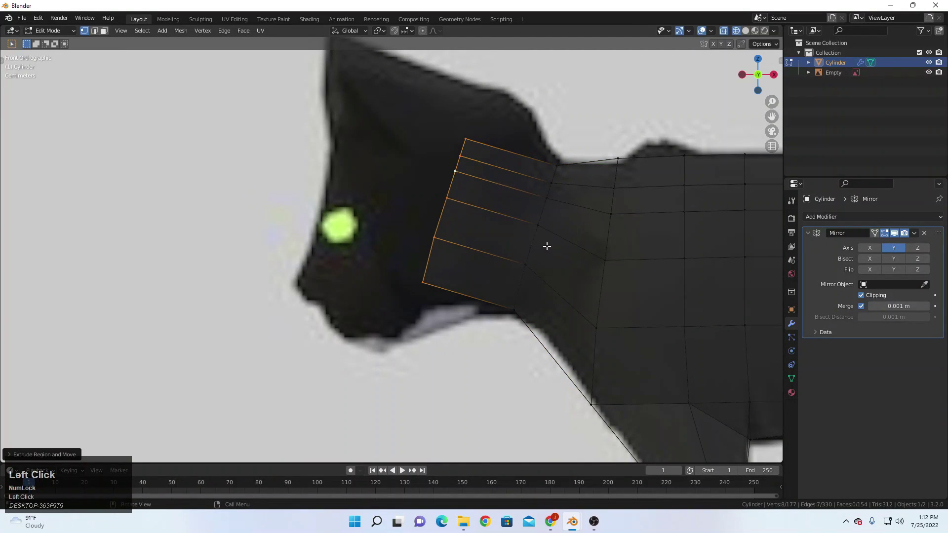
pyautogui.press('s')
pyautogui.click(659, 211)
pyautogui.press('t')
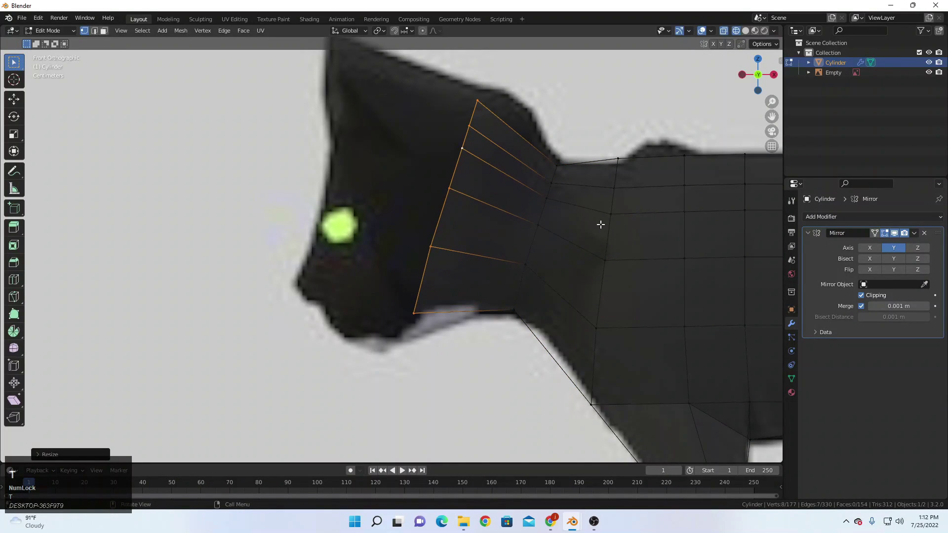
# Rotate and move the head's end loop, then stretch it along Z to span the reference from crown to jaw.
pyautogui.press('r')
pyautogui.click(613, 207)
pyautogui.press('g')
pyautogui.click(632, 202)
pyautogui.press('s')
pyautogui.press('z')
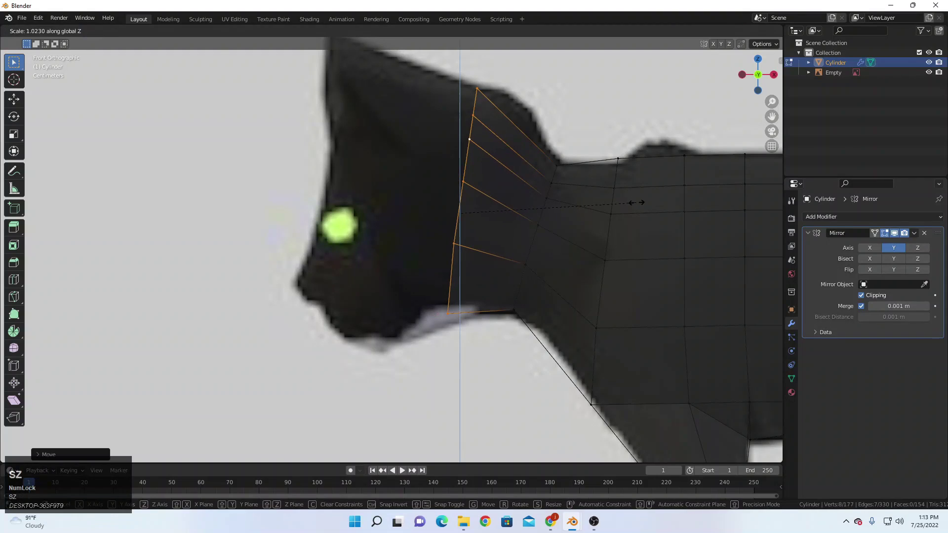
pyautogui.click(640, 203)
pyautogui.press('g')
pyautogui.click(638, 210)
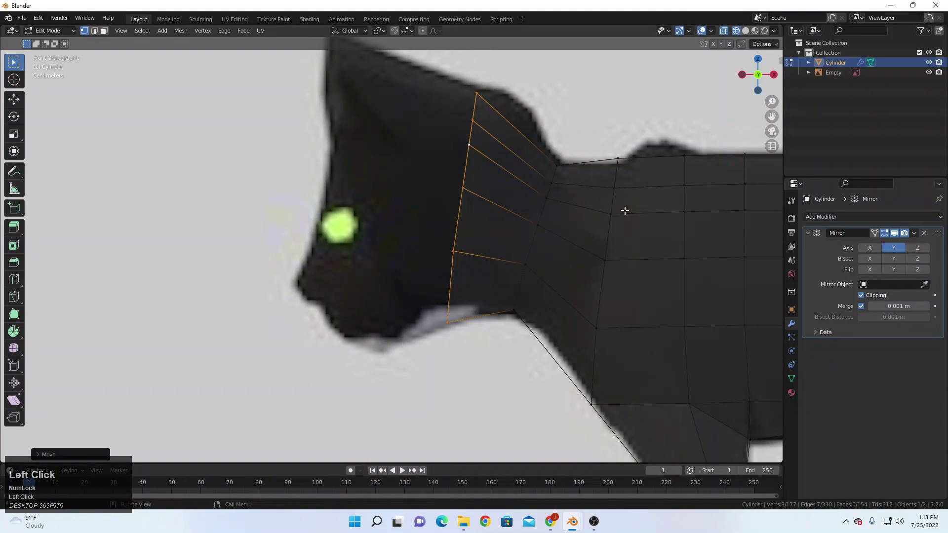
# Resize the head's end loop in perspective, then rotate it to nearly vertical in the side view.
pyautogui.moveTo(633, 212); pyautogui.dragTo(483, 286, button='middle')
pyautogui.scroll(5, 444, 276)
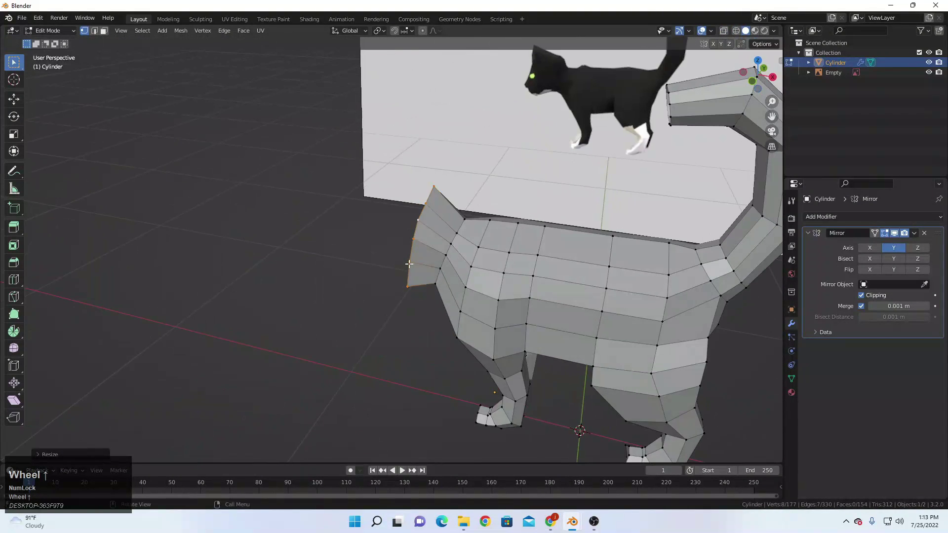
pyautogui.press('KP_1')
pyautogui.scroll(3, 494, 222)
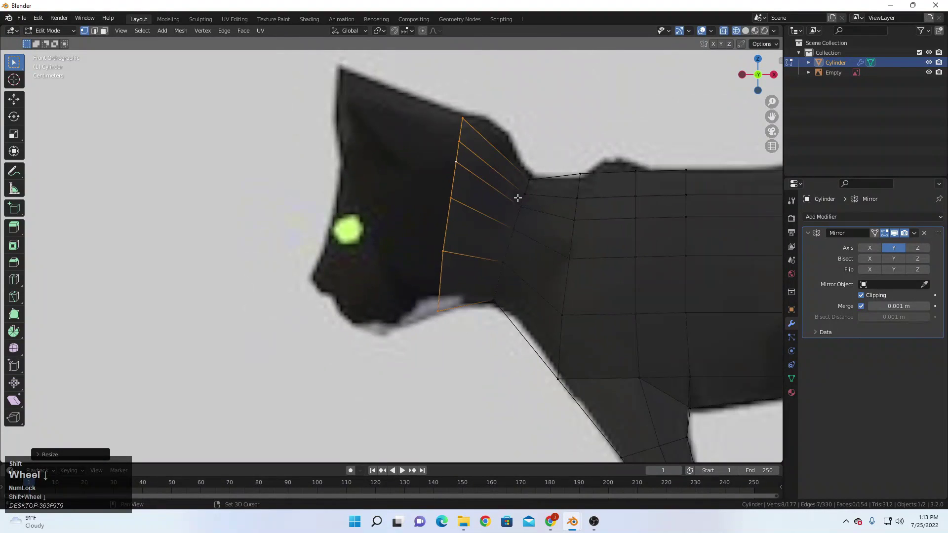
pyautogui.press('r')
pyautogui.rightClick(605, 243)
pyautogui.press('t')
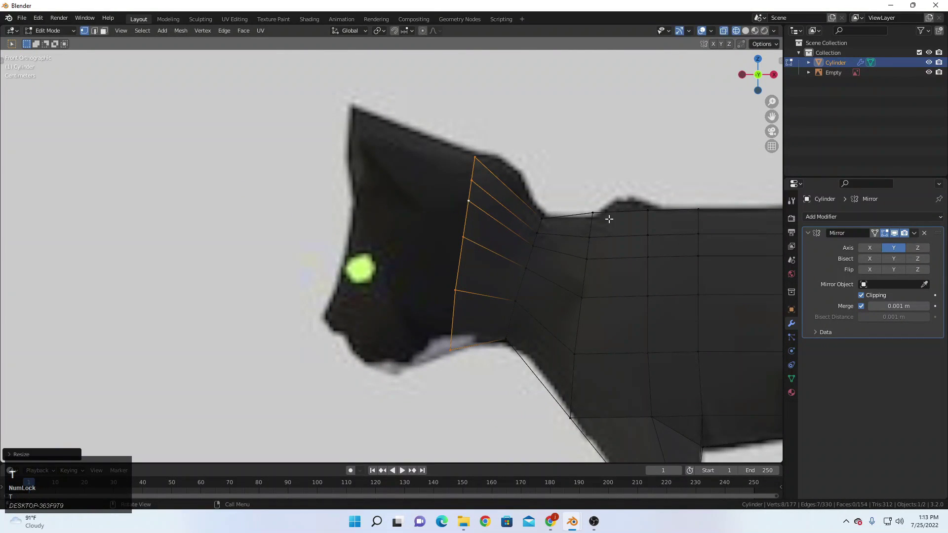
pyautogui.press('r')
pyautogui.click(592, 186)
pyautogui.keyDown('shift'); pyautogui.moveTo(542, 190); pyautogui.dragTo(552, 182, button='middle'); pyautogui.keyUp('shift')
# Extrude the head loop about 0.12 m forward, then rotate and move its end into a slanted face loop.
pyautogui.press('e')
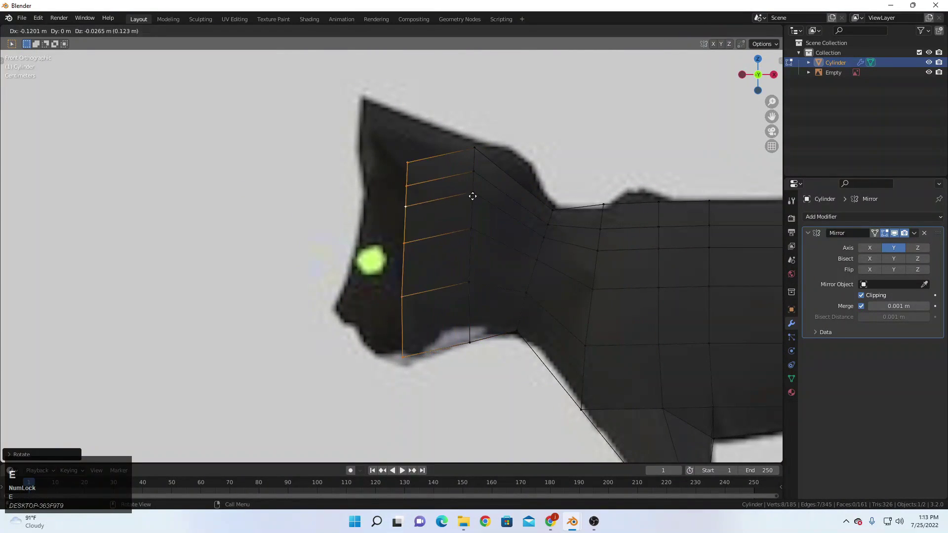
pyautogui.click(472, 196)
pyautogui.press('r')
pyautogui.click(530, 193)
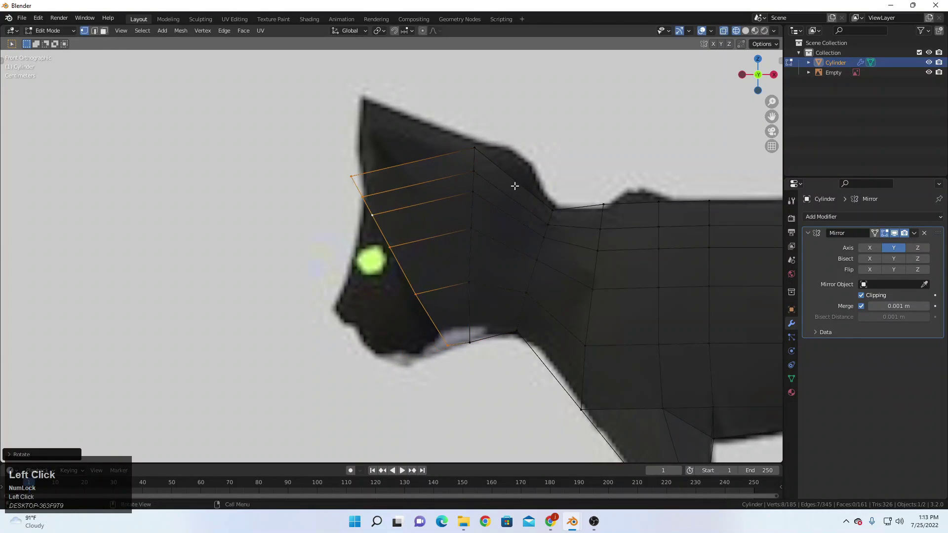
pyautogui.press('g')
pyautogui.click(525, 197)
pyautogui.keyDown('shift'); pyautogui.moveTo(525, 196); pyautogui.dragTo(535, 212, button='middle'); pyautogui.keyUp('shift')
# Move the face loop's upper vertices to the forehead outline and shift the crown vertices slightly backward.
pyautogui.click(417, 245)
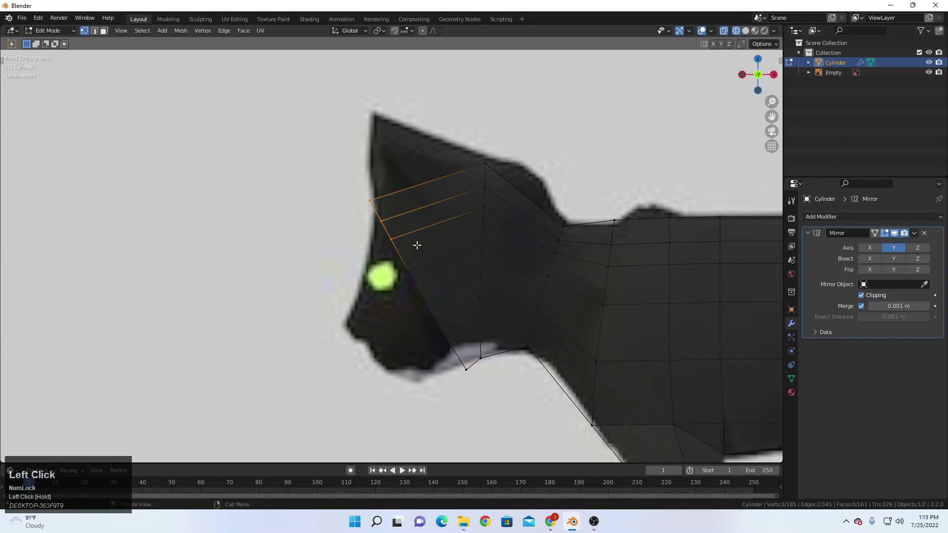
pyautogui.click(410, 275)
pyautogui.press('g')
pyautogui.click(428, 288)
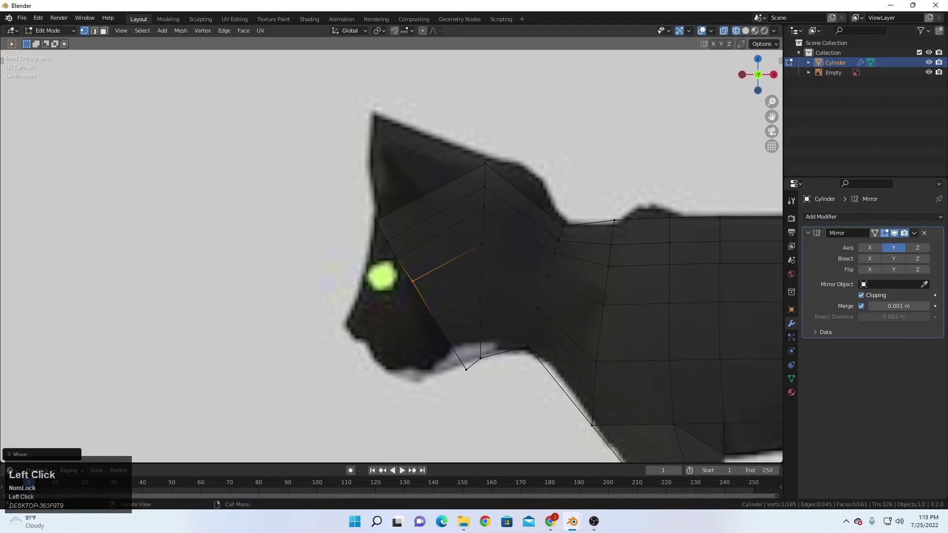
pyautogui.keyDown('alt'); pyautogui.click(514, 212); pyautogui.keyUp('alt')
pyautogui.press('g')
pyautogui.click(524, 214)
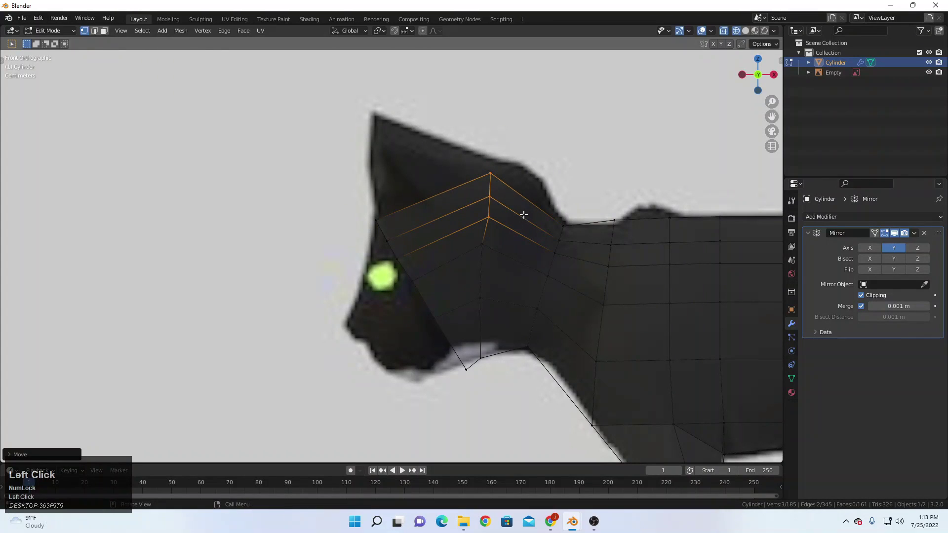
# Add an edge loop behind the crown and move its upper vertices and the crown vertices to the reference outline.
pyautogui.moveTo(523, 222); pyautogui.dragTo(512, 225)
pyautogui.press('g')
pyautogui.click(509, 199)
pyautogui.press('g')
pyautogui.rightClick(504, 224)
pyautogui.moveTo(473, 167); pyautogui.dragTo(517, 221)
pyautogui.press('g')
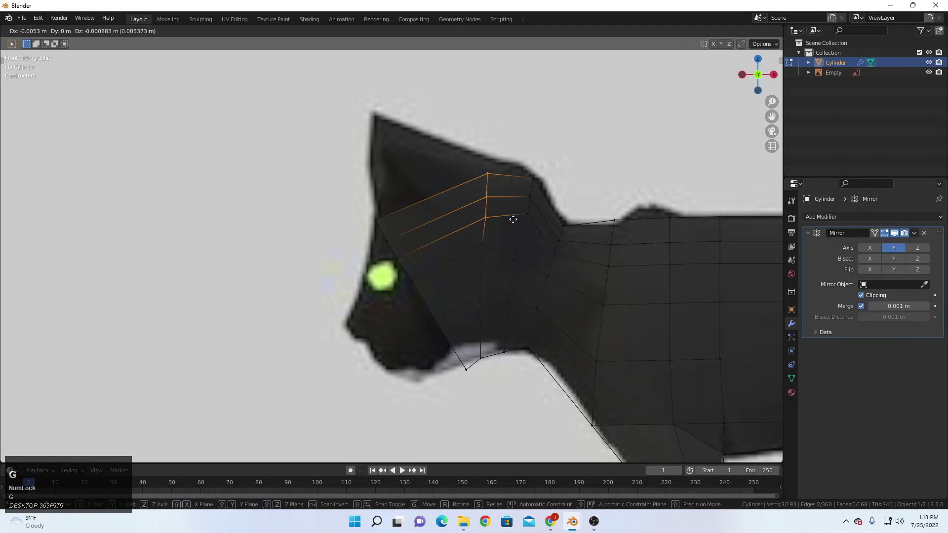
pyautogui.click(504, 217)
# Move the face loop's lowest vertex onto the jaw line, then extrude the loop forward to form the muzzle.
pyautogui.keyDown('shift'); pyautogui.moveTo(500, 222); pyautogui.dragTo(487, 255, button='middle'); pyautogui.keyUp('shift')
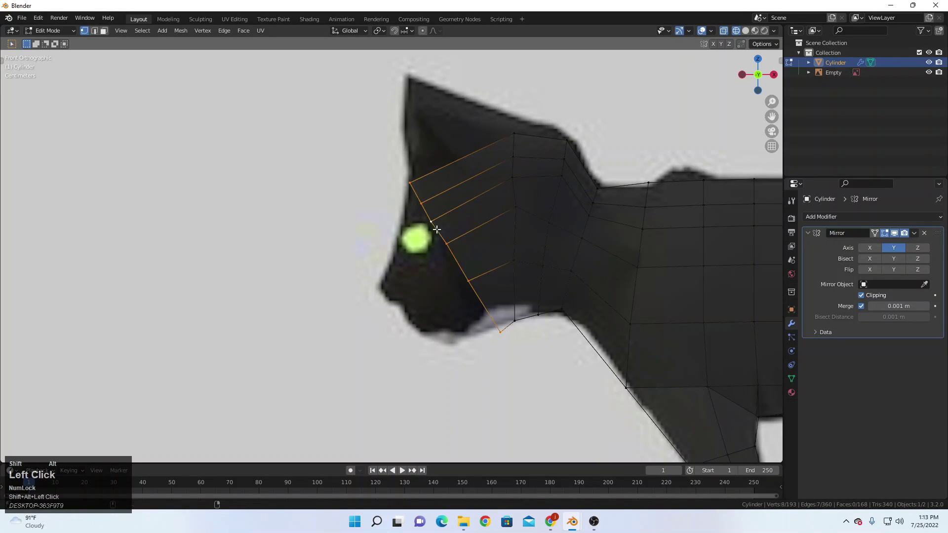
pyautogui.moveTo(508, 339); pyautogui.dragTo(509, 339)
pyautogui.press('g')
pyautogui.click(498, 337)
pyautogui.press('e')
pyautogui.click(433, 331)
# Move the lower vertices of the muzzle's end loop onto the reference chin and underside of the jaw.
pyautogui.press('g')
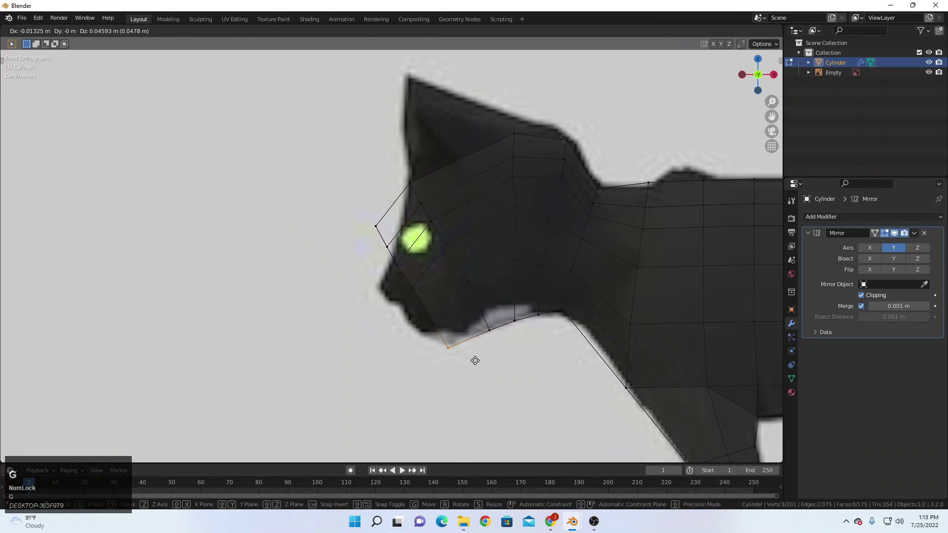
pyautogui.click(474, 361)
pyautogui.moveTo(427, 315); pyautogui.dragTo(452, 352)
pyautogui.press('g')
pyautogui.click(418, 332)
pyautogui.press('g')
pyautogui.click(452, 350)
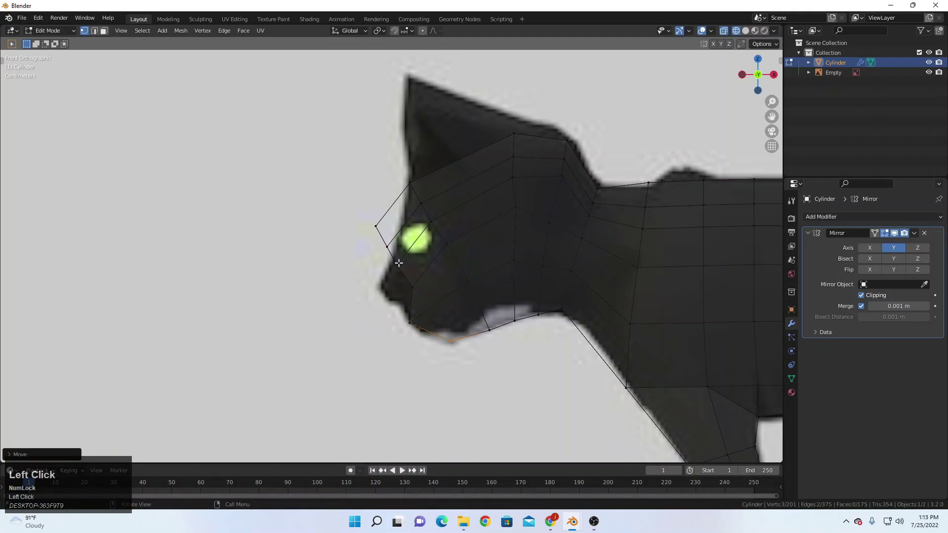
# Move the front vertices of the muzzle's end loop onto the reference nose tip, upper lip and nose bridge.
pyautogui.click(409, 288)
pyautogui.moveTo(376, 274); pyautogui.dragTo(395, 294)
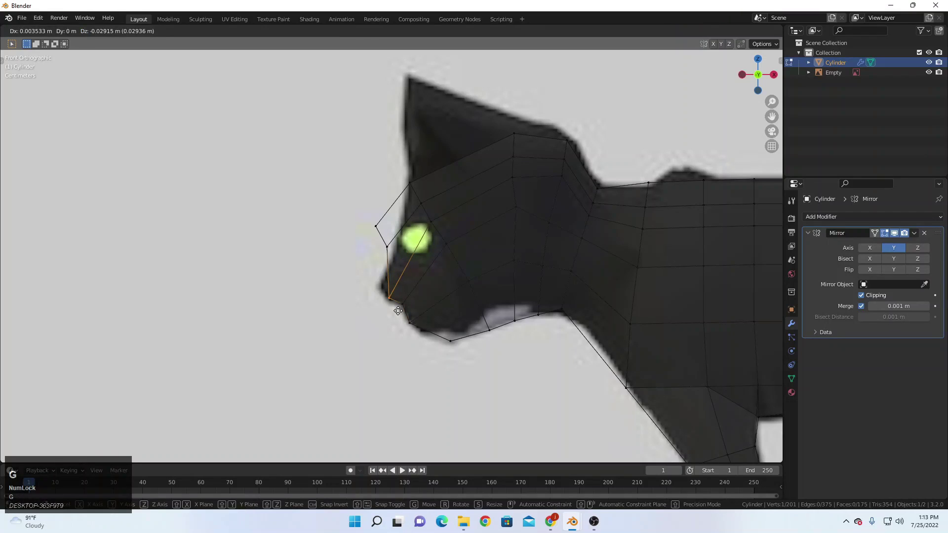
pyautogui.press('g')
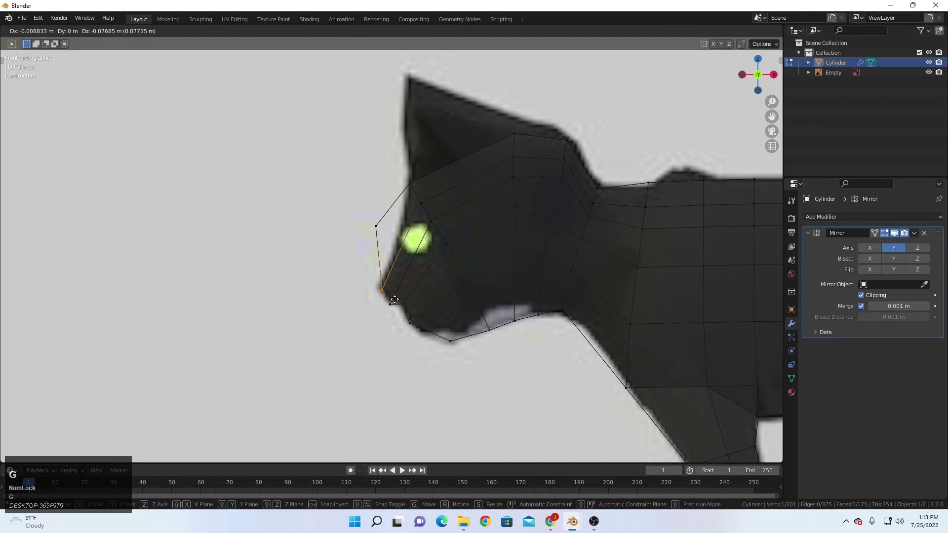
pyautogui.click(393, 299)
pyautogui.moveTo(368, 196); pyautogui.dragTo(402, 242)
pyautogui.press('g')
pyautogui.click(414, 277)
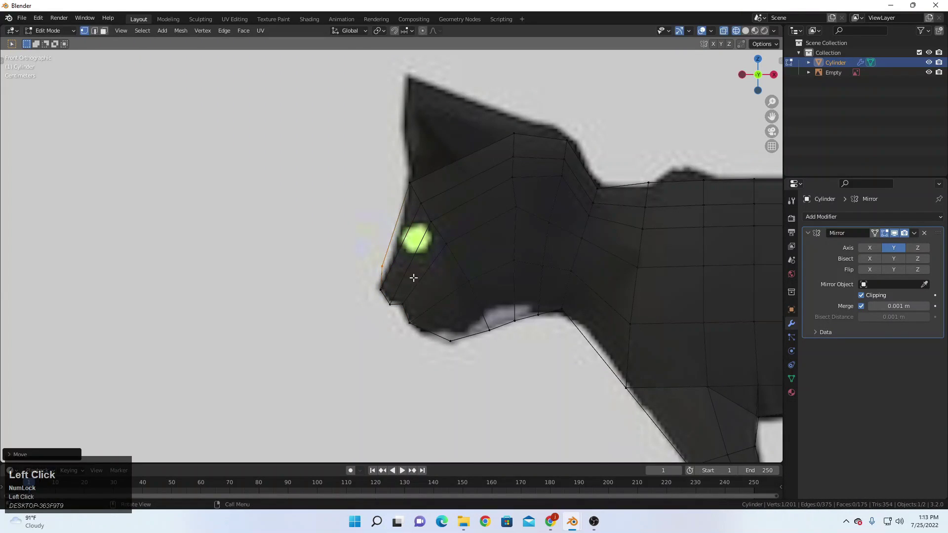
# Add an edge loop between the face and the crown and raise its uppermost vertex to round the top of the head.
pyautogui.moveTo(424, 197); pyautogui.dragTo(426, 198)
pyautogui.hotkey('ctrl', 'r')
pyautogui.click(446, 140)
pyautogui.rightClick(446, 140)
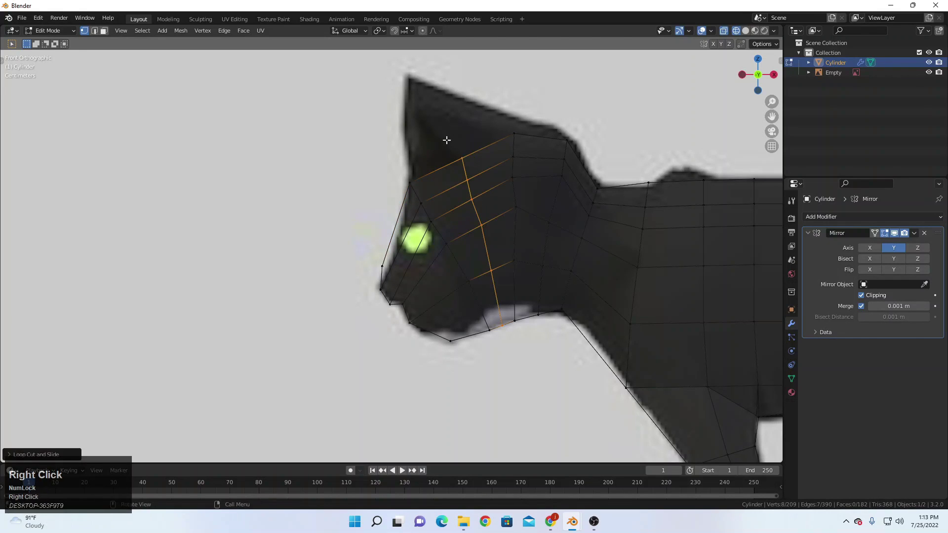
pyautogui.moveTo(440, 135); pyautogui.dragTo(490, 216)
pyautogui.press('g')
pyautogui.hotkey('shift', 'z')
pyautogui.hotkey('shift', 'z')
pyautogui.hotkey('shift', 'z')
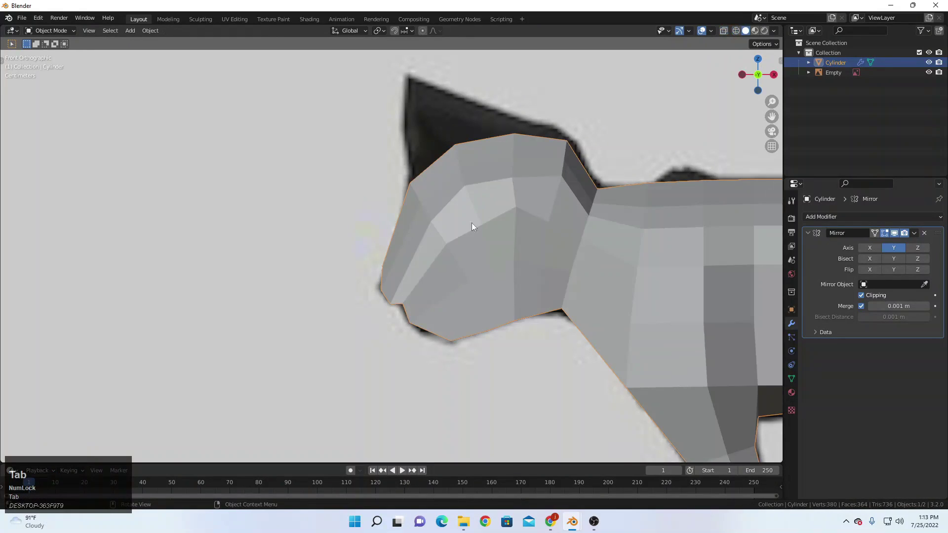
# Fill a row of faces along the inner upper rim of the muzzle opening and adjust the last new vertex.
pyautogui.moveTo(474, 226); pyautogui.dragTo(388, 298, button='middle')
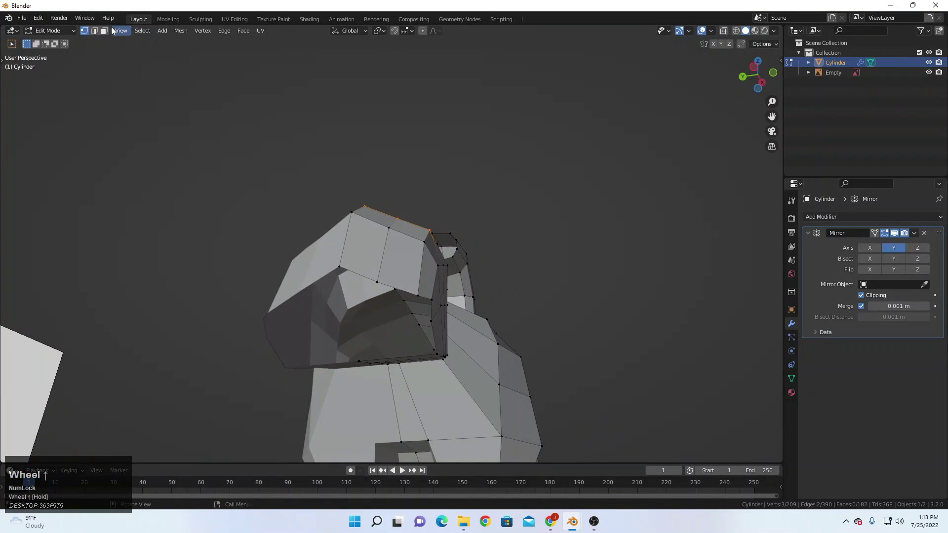
pyautogui.moveTo(464, 277); pyautogui.dragTo(436, 251, button='middle')
pyautogui.scroll(2, 437, 251)
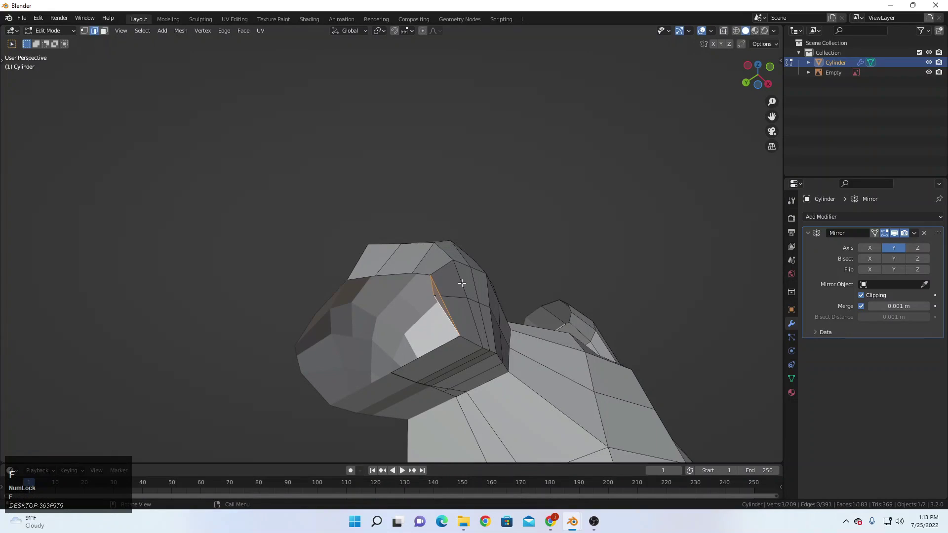
pyautogui.moveTo(447, 292); pyautogui.dragTo(448, 288, button='middle')
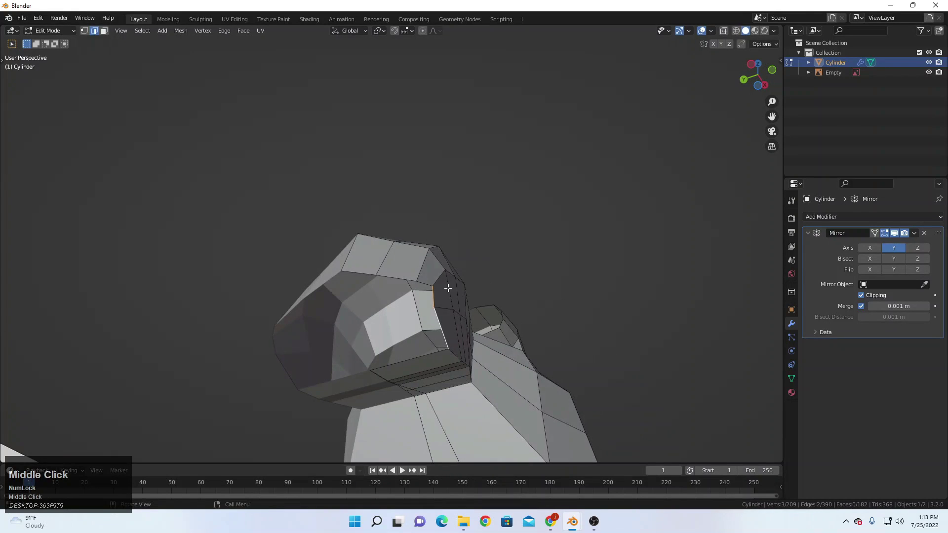
pyautogui.rightClick(488, 312)
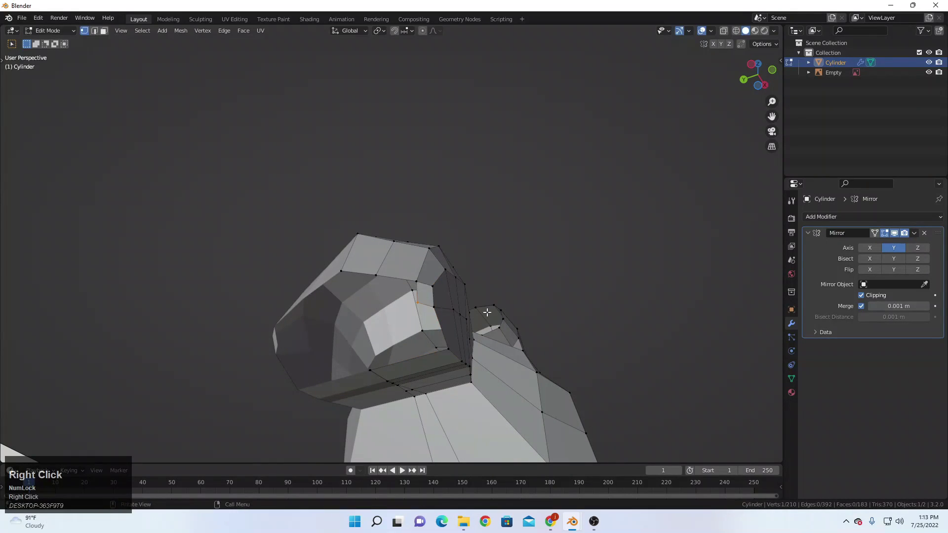
pyautogui.press('f')
pyautogui.rightClick(421, 284)
pyautogui.click(375, 276)
pyautogui.press('f')
pyautogui.rightClick(374, 278)
pyautogui.moveTo(381, 311); pyautogui.dragTo(384, 313, button='middle')
pyautogui.press('g')
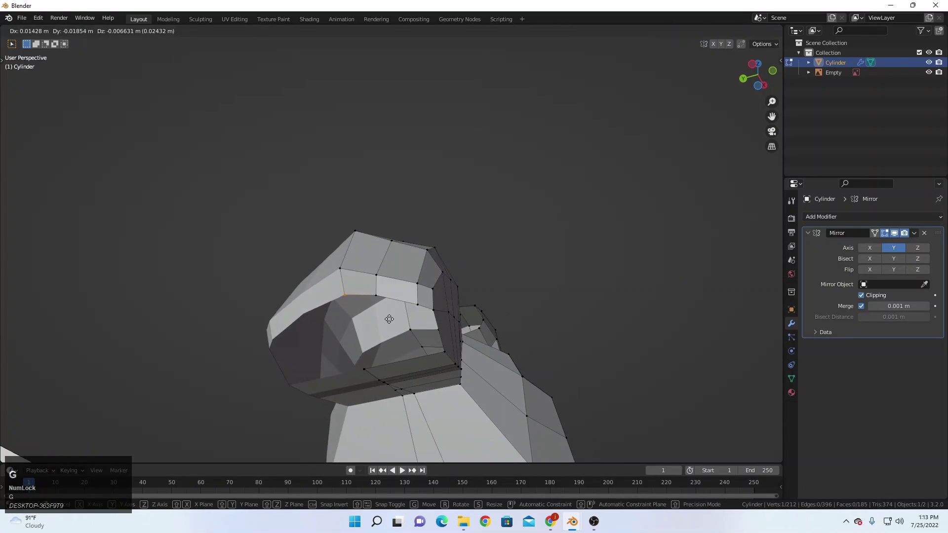
pyautogui.click(376, 300)
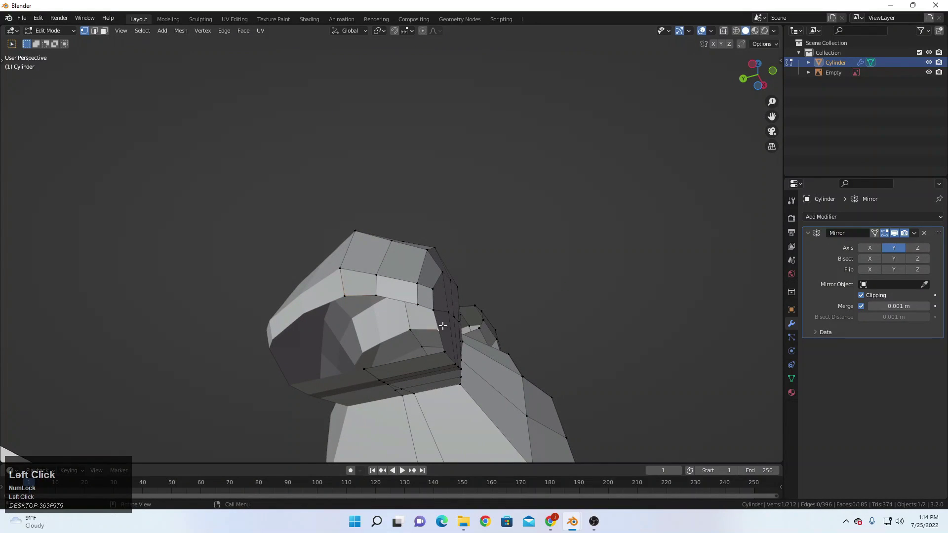
# Try to fill the open front of the muzzle with faces starting from the rim edges.
pyautogui.moveTo(443, 326); pyautogui.dragTo(201, 93, button='middle')
pyautogui.scroll(3, 202, 93)
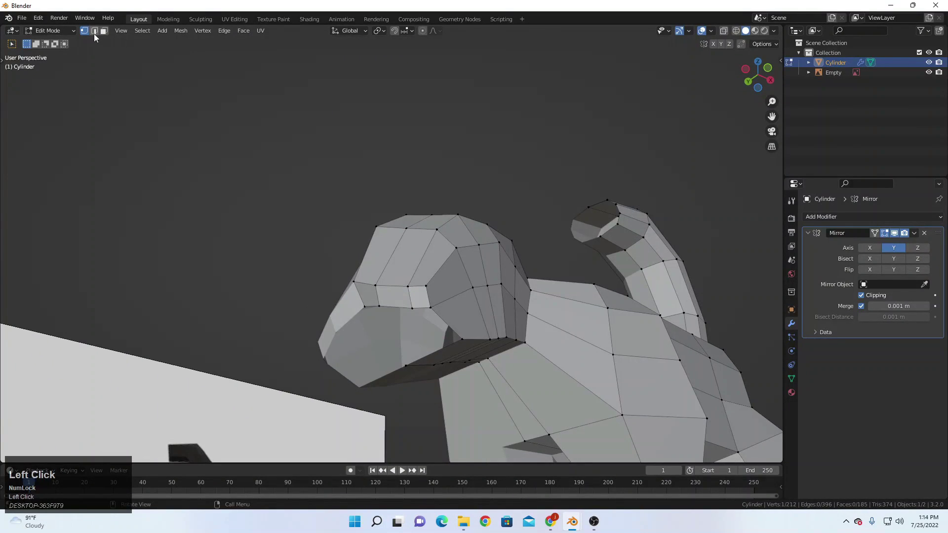
pyautogui.press('f')
pyautogui.press('f')
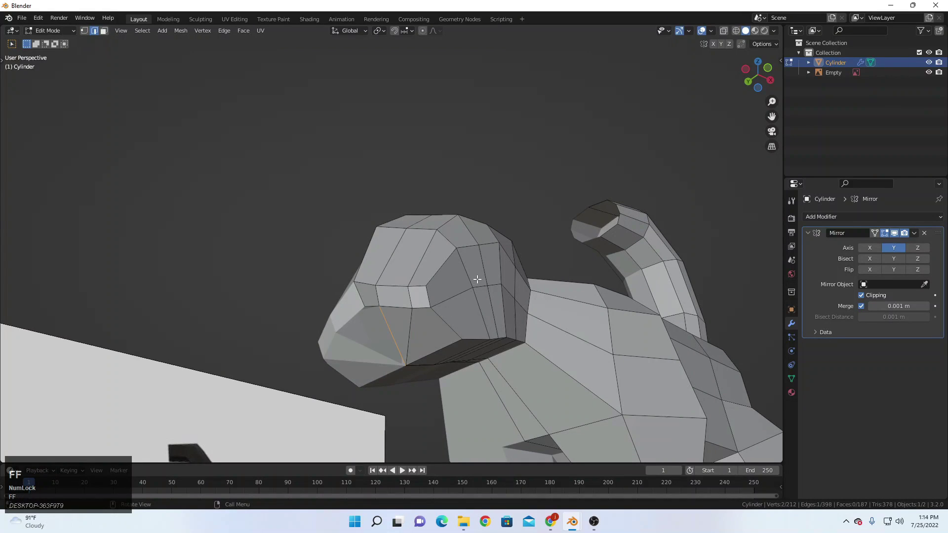
pyautogui.scroll(1, 477, 263)
pyautogui.hotkey('ctrl', 'z')
pyautogui.moveTo(420, 312); pyautogui.dragTo(483, 254, button='middle')
pyautogui.scroll(2, 482, 254)
pyautogui.hotkey('ctrl', 'z')
# Add an edge loop from under the jaw down the chest and front leg, and push it outward along its normals.
pyautogui.scroll(-5, 413, 322)
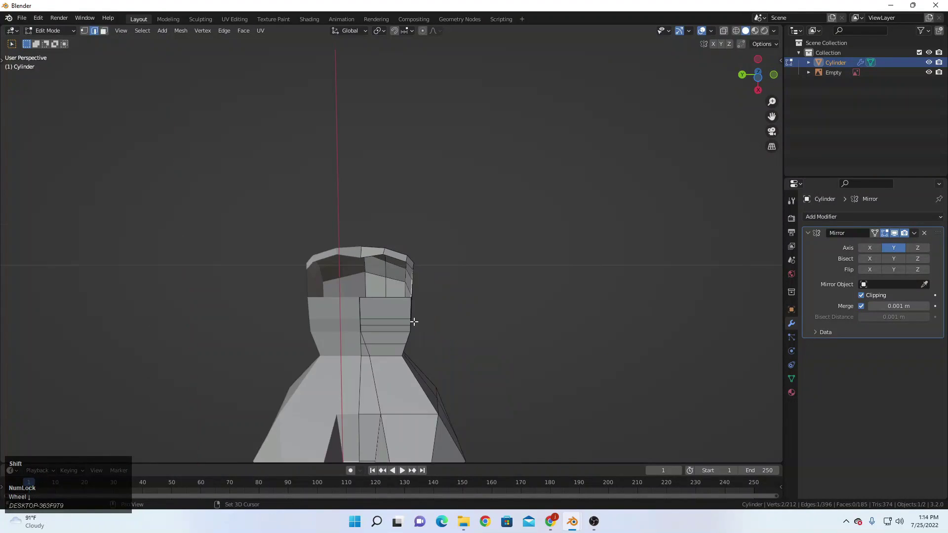
pyautogui.scroll(1, 411, 240)
pyautogui.keyDown('shift'); pyautogui.moveTo(412, 321); pyautogui.dragTo(407, 303, button='middle'); pyautogui.keyUp('shift')
pyautogui.scroll(1, 405, 286)
pyautogui.hotkey('ctrl', 'r')
pyautogui.click(392, 211)
pyautogui.rightClick(393, 211)
pyautogui.scroll(-5, 392, 212)
pyautogui.scroll(5, 407, 302)
pyautogui.hotkey('alt', 's')
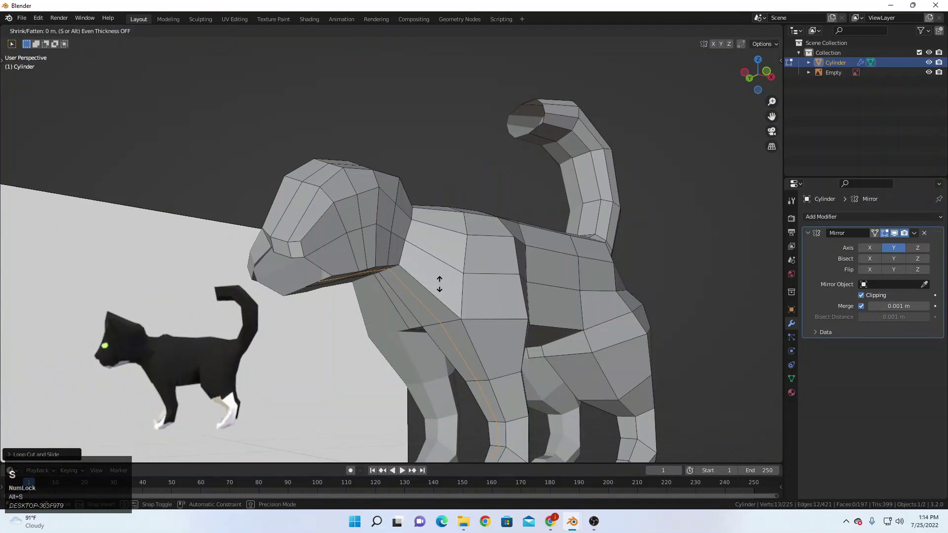
pyautogui.click(439, 242)
# Fill the remaining muzzle opening with three faces starting from the rim edge.
pyautogui.moveTo(439, 242)
pyautogui.mouseDown(button='middle')
pyautogui.moveTo(411, 207)
pyautogui.moveTo(429, 247)
pyautogui.mouseUp(button='middle')
pyautogui.scroll(1, 429, 256)
pyautogui.click(429, 256)
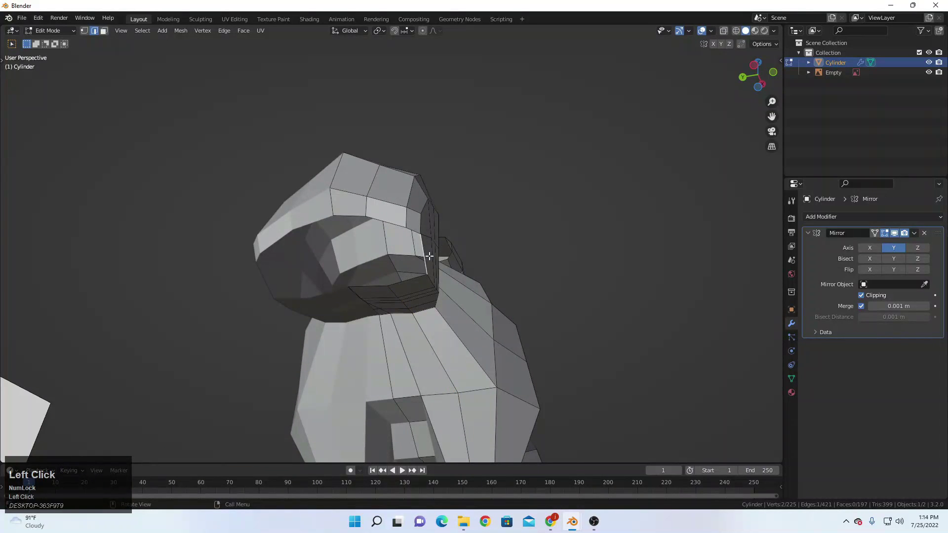
pyautogui.press('f')
pyautogui.press('f')
pyautogui.press('f')
# Dissolve the surplus diagonal edges on the muzzle front and under the jaw.
pyautogui.scroll(-4, 429, 256)
pyautogui.scroll(1, 382, 216)
pyautogui.moveTo(429, 257); pyautogui.dragTo(431, 277, button='middle')
pyautogui.click(381, 211)
pyautogui.scroll(4, 394, 242)
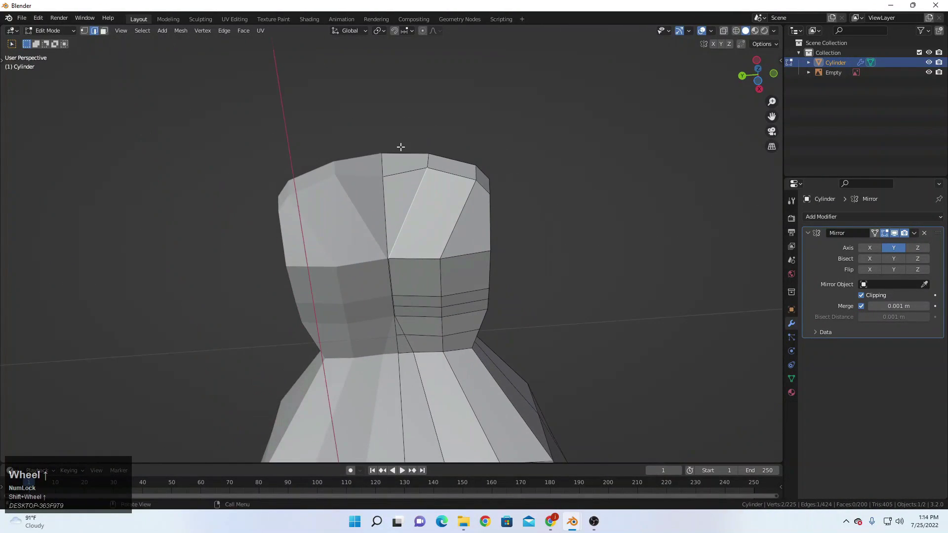
pyautogui.press('x')
pyautogui.click(403, 220)
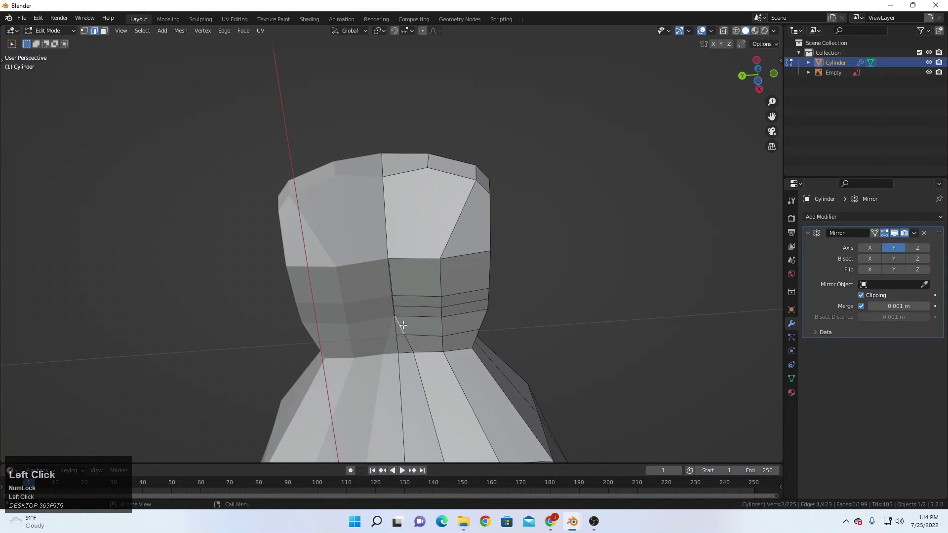
pyautogui.moveTo(412, 362); pyautogui.dragTo(426, 329, button='middle')
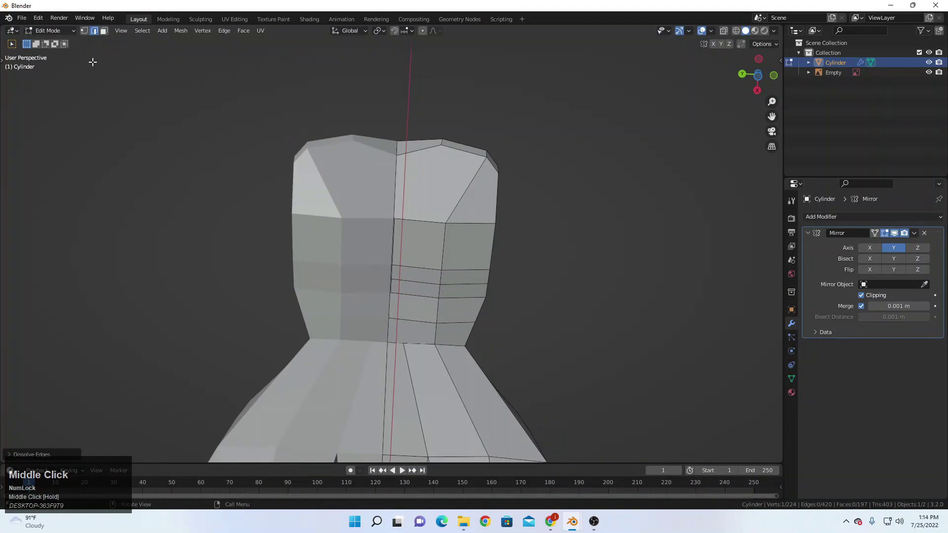
# Connect the middle vertex of the muzzle's rim to the vertex at the throat with new edges, and return to Object Mode.
pyautogui.click(84, 31)
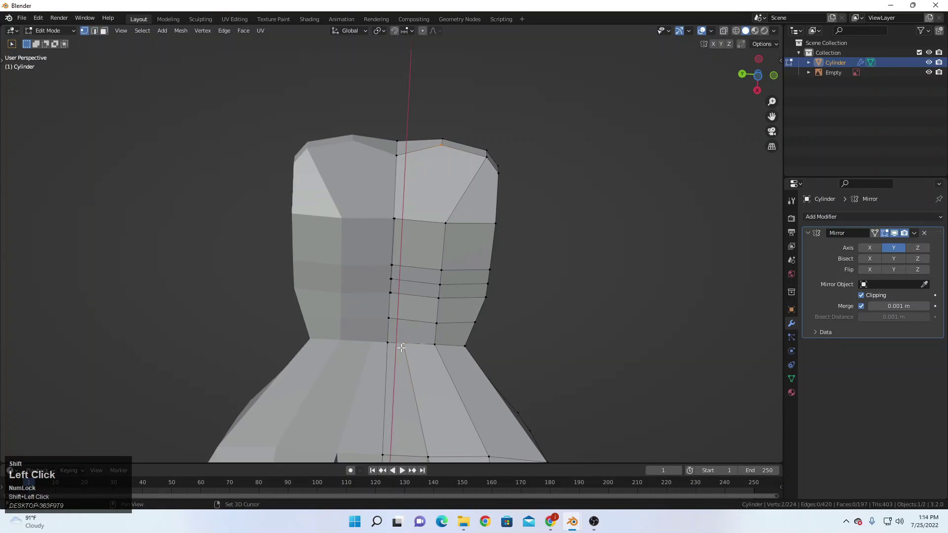
pyautogui.moveTo(413, 291); pyautogui.dragTo(421, 324, button='middle')
pyautogui.click(413, 299)
pyautogui.scroll(-6, 430, 285)
pyautogui.press('Tab')
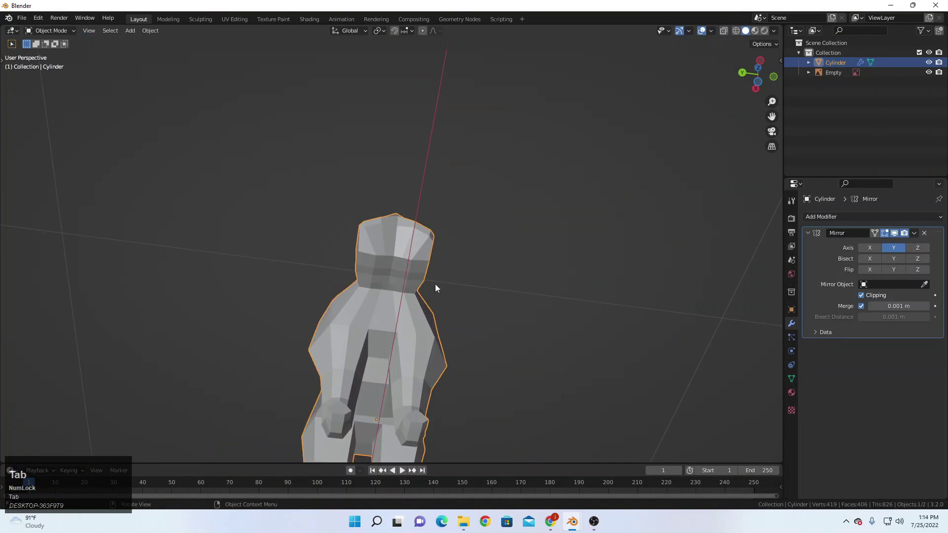
# Turn on the wireframe overlay for the cat in Object Mode.
pyautogui.scroll(2, 369, 340)
pyautogui.moveTo(435, 283)
pyautogui.mouseDown(button='middle')
pyautogui.moveTo(369, 340)
pyautogui.moveTo(381, 397)
pyautogui.moveTo(435, 357)
pyautogui.moveTo(379, 283)
pyautogui.moveTo(437, 242)
pyautogui.mouseUp(button='middle')
pyautogui.scroll(5, 346, 279)
pyautogui.hotkey('ctrl', 'Tab')
pyautogui.click(397, 271)
pyautogui.scroll(-2, 438, 242)
pyautogui.press('Tab')
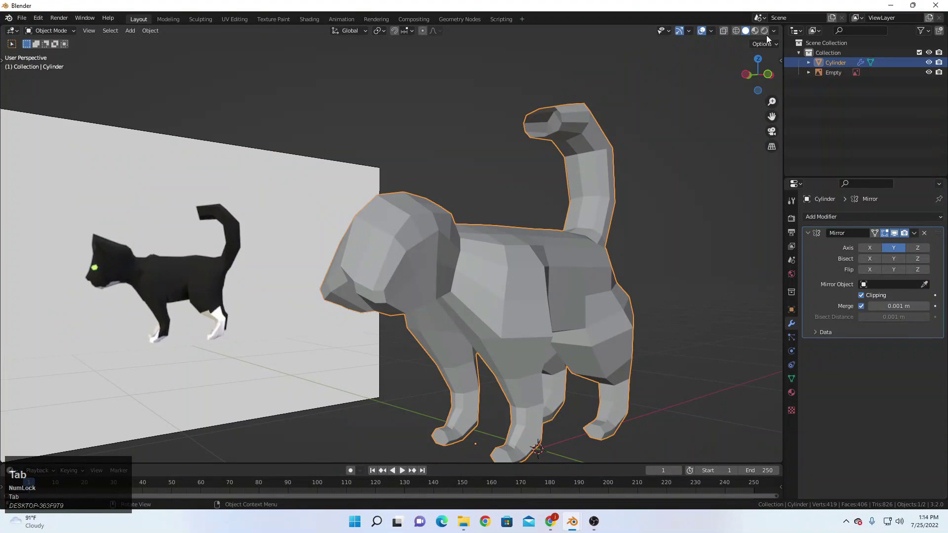
pyautogui.click(712, 31)
pyautogui.click(651, 198)
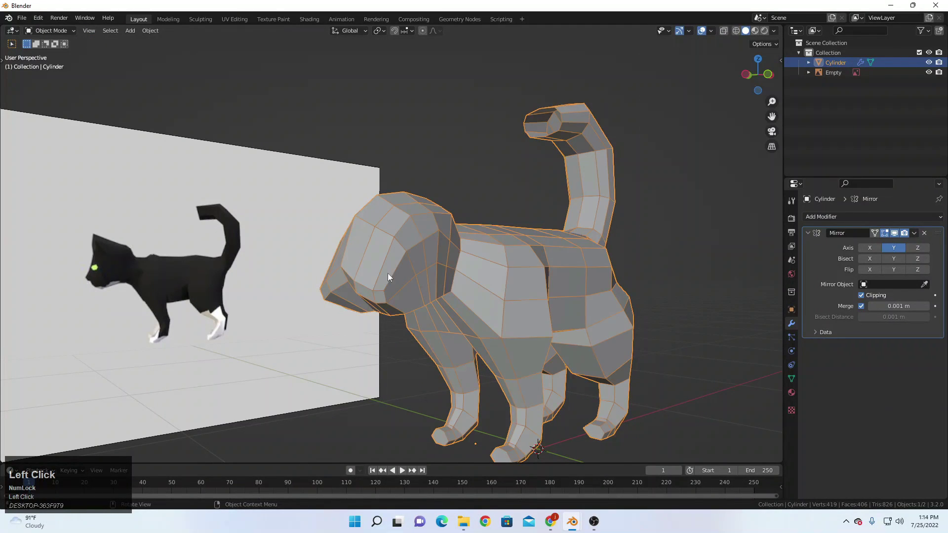
# Smooth the cat's head and body in Sculpt Mode using the Smooth brush at a strength of 0.226.
pyautogui.click(42, 31)
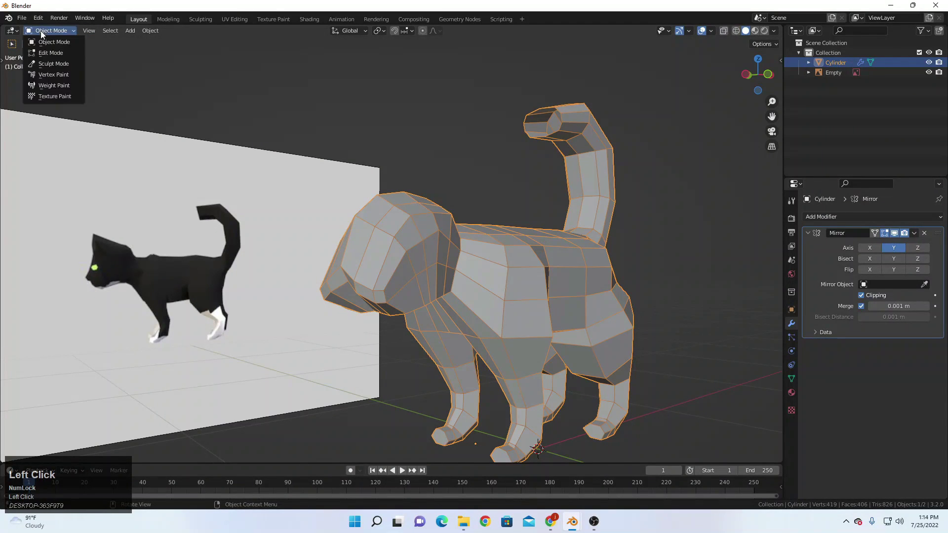
pyautogui.click(51, 64)
pyautogui.press('t')
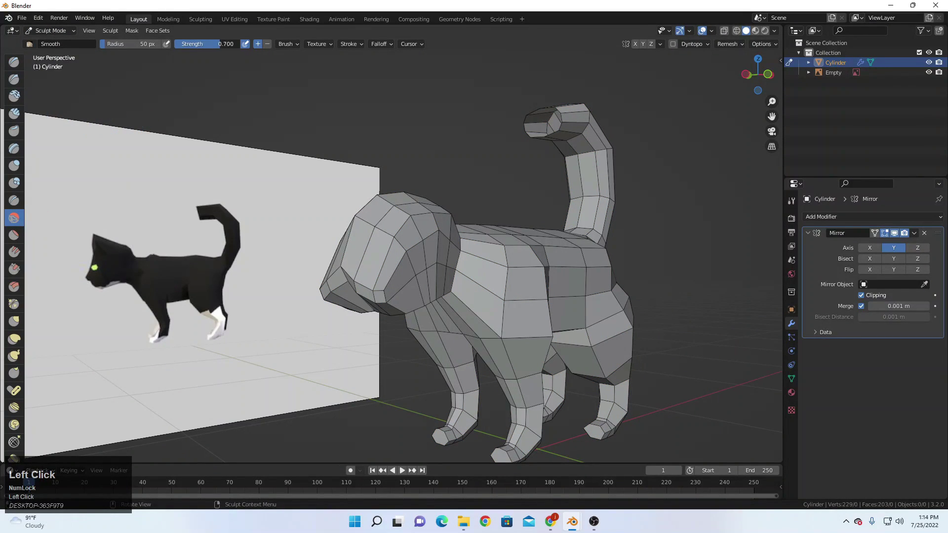
pyautogui.moveTo(188, 44); pyautogui.dragTo(189, 44)
pyautogui.scroll(-5, 380, 220)
pyautogui.moveTo(380, 220); pyautogui.dragTo(390, 265, button='middle')
pyautogui.scroll(1, 390, 265)
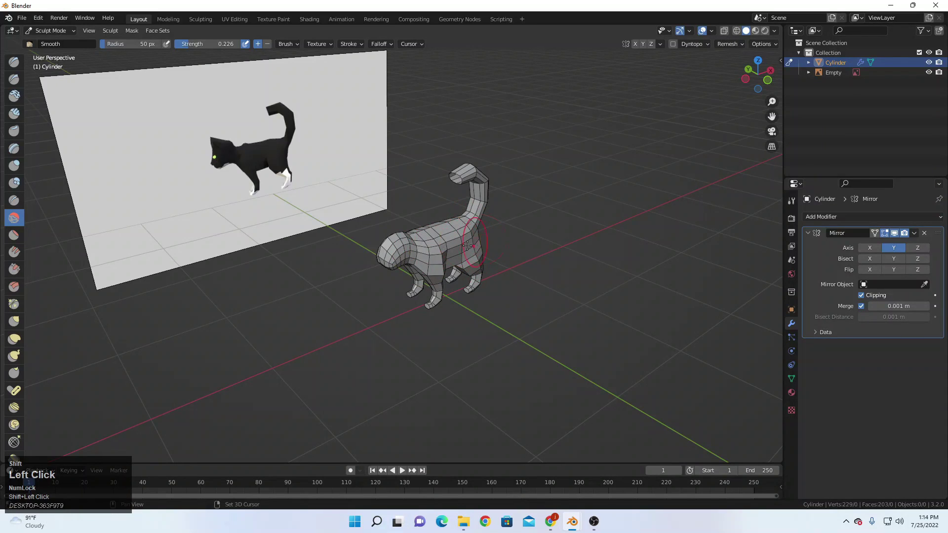
pyautogui.keyDown('shift'); pyautogui.moveTo(445, 268); pyautogui.dragTo(433, 272); pyautogui.keyUp('shift')
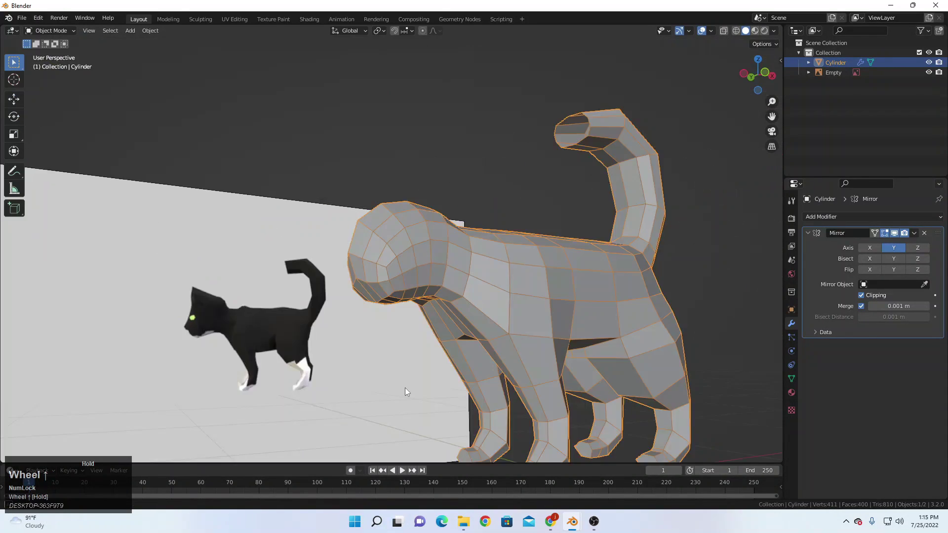
# In see-through front view, move the muzzle's lower front vertices to the reference chin outline with proportional editing.
pyautogui.moveTo(405, 387); pyautogui.dragTo(417, 371, button='middle')
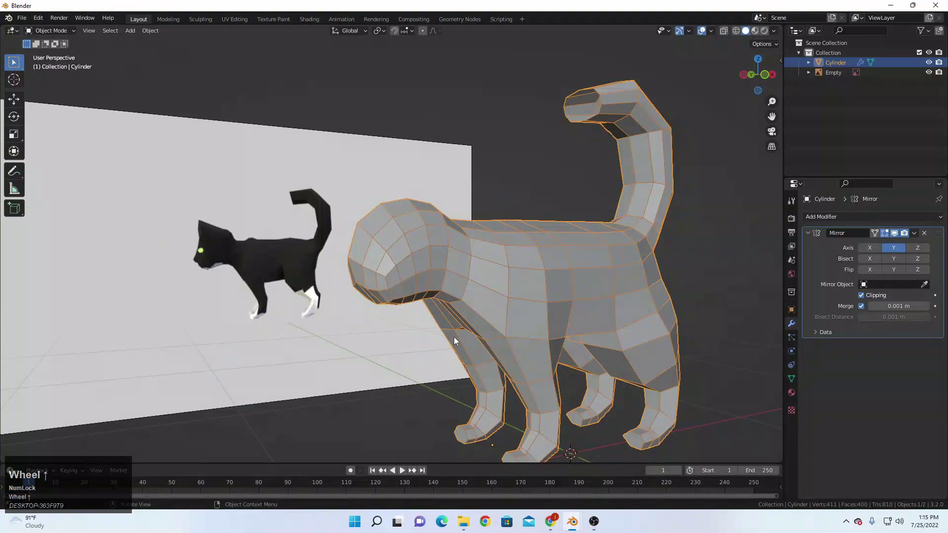
pyautogui.press('KP_1')
pyautogui.scroll(3, 455, 268)
pyautogui.press('z')
pyautogui.press('Tab')
pyautogui.keyDown('shift'); pyautogui.moveTo(276, 345); pyautogui.dragTo(378, 266, button='middle'); pyautogui.keyUp('shift')
pyautogui.scroll(2, 378, 266)
pyautogui.moveTo(388, 237); pyautogui.dragTo(428, 255)
pyautogui.press('g')
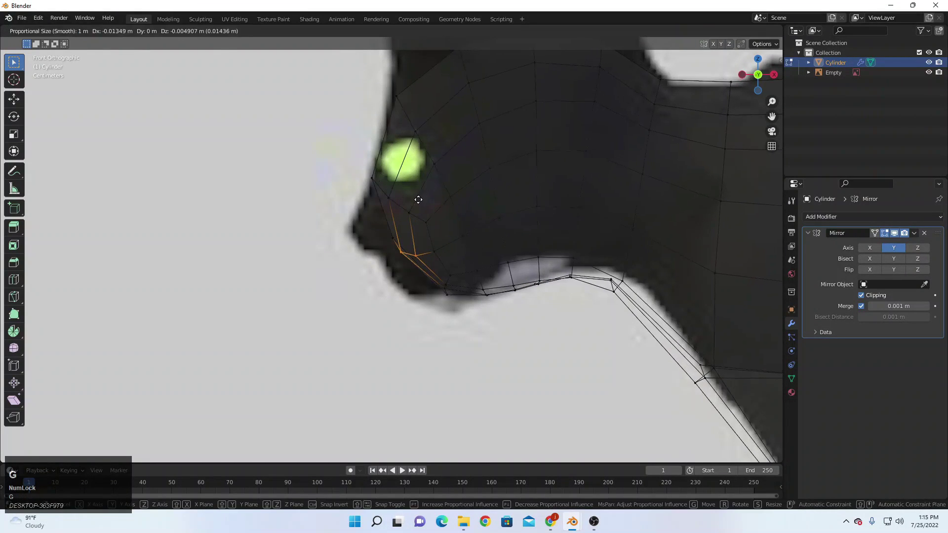
pyautogui.scroll(6, 417, 197)
pyautogui.press('x')
pyautogui.rightClick(401, 225)
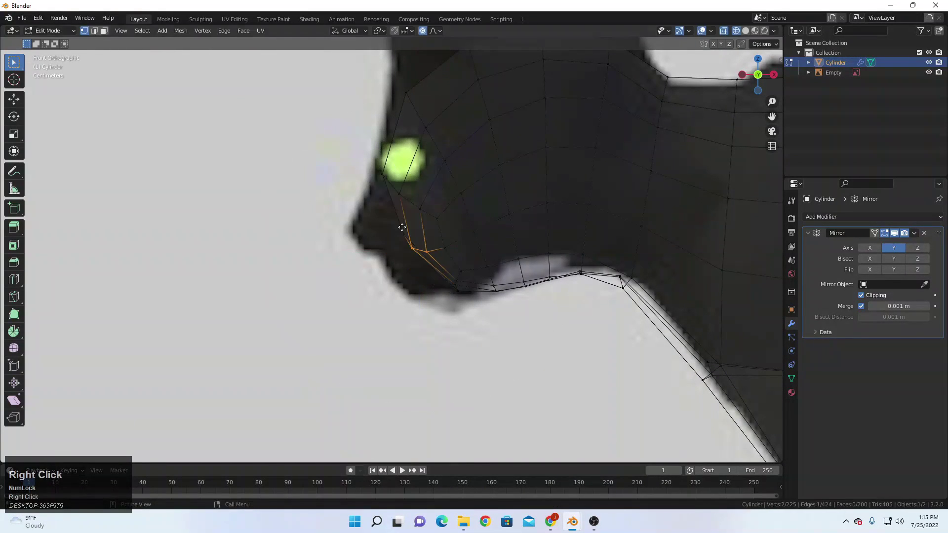
pyautogui.press('g')
pyautogui.scroll(-5, 399, 229)
pyautogui.click(363, 242)
pyautogui.keyDown('shift'); pyautogui.moveTo(412, 211); pyautogui.dragTo(397, 320, button='middle'); pyautogui.keyUp('shift')
pyautogui.click(445, 154)
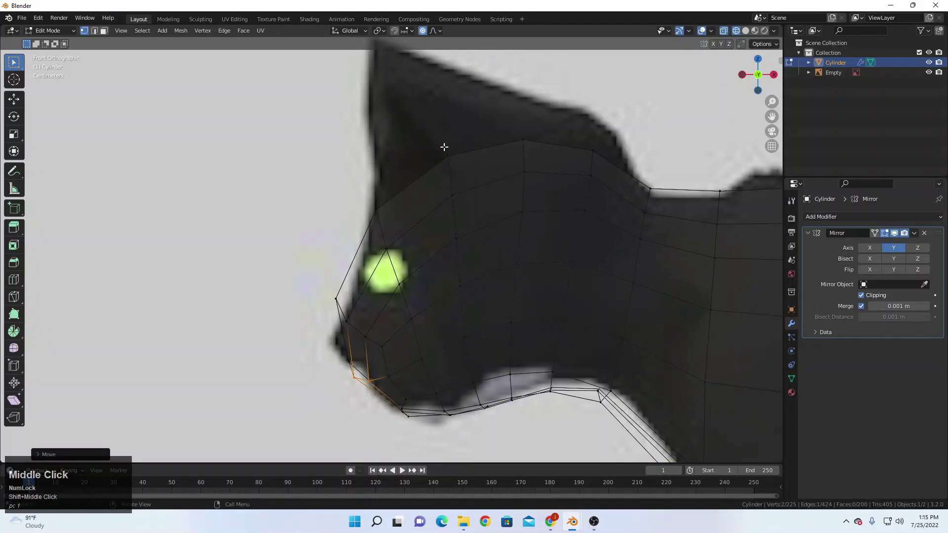
pyautogui.press('g')
pyautogui.rightClick(612, 152)
pyautogui.press('g')
pyautogui.click(383, 261)
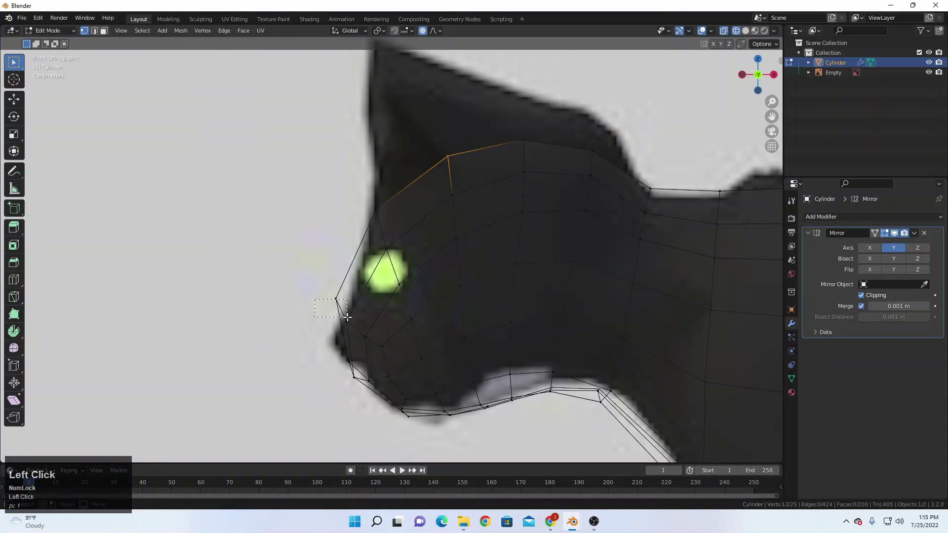
# Move the vertex at the nose bridge down along the Z axis toward the reference nose with proportional editing.
pyautogui.scroll(4, 383, 261)
pyautogui.keyDown('shift'); pyautogui.moveTo(276, 359); pyautogui.dragTo(360, 216, button='middle'); pyautogui.keyUp('shift')
pyautogui.press('g')
pyautogui.scroll(2, 392, 254)
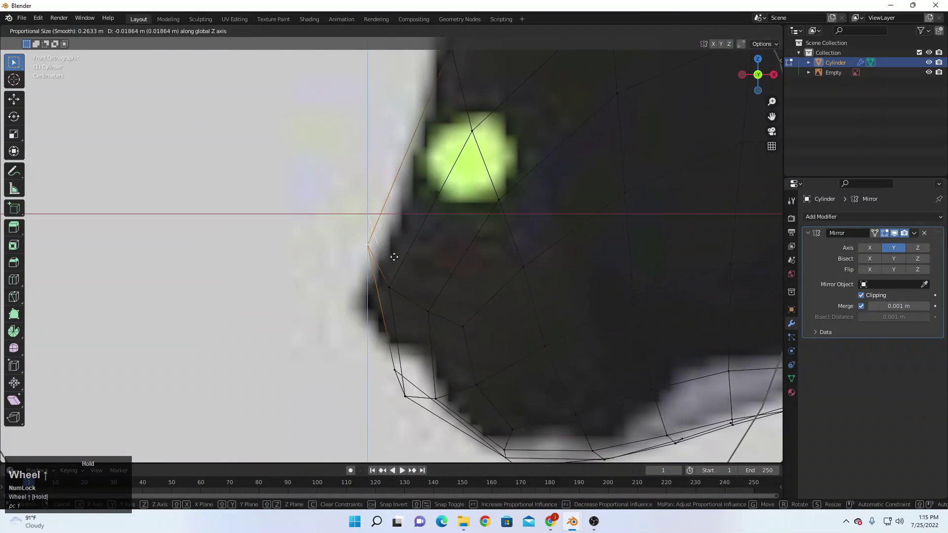
pyautogui.rightClick(385, 254)
pyautogui.press('g')
pyautogui.press('x')
pyautogui.scroll(-3, 413, 277)
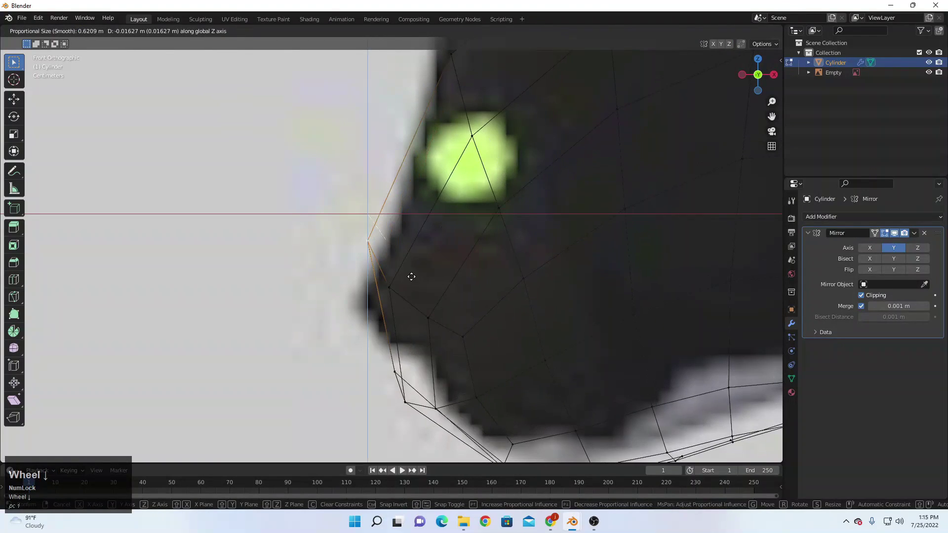
pyautogui.click(413, 277)
# Return to solid display in Object Mode and examine the cat's head and body width from above.
pyautogui.scroll(-10, 420, 276)
pyautogui.hotkey('alt', 'z')
pyautogui.press('Tab')
pyautogui.scroll(-6, 440, 270)
pyautogui.moveTo(440, 270); pyautogui.dragTo(467, 365, button='middle')
pyautogui.scroll(1, 437, 267)
pyautogui.press('KP_7')
pyautogui.scroll(7, 438, 255)
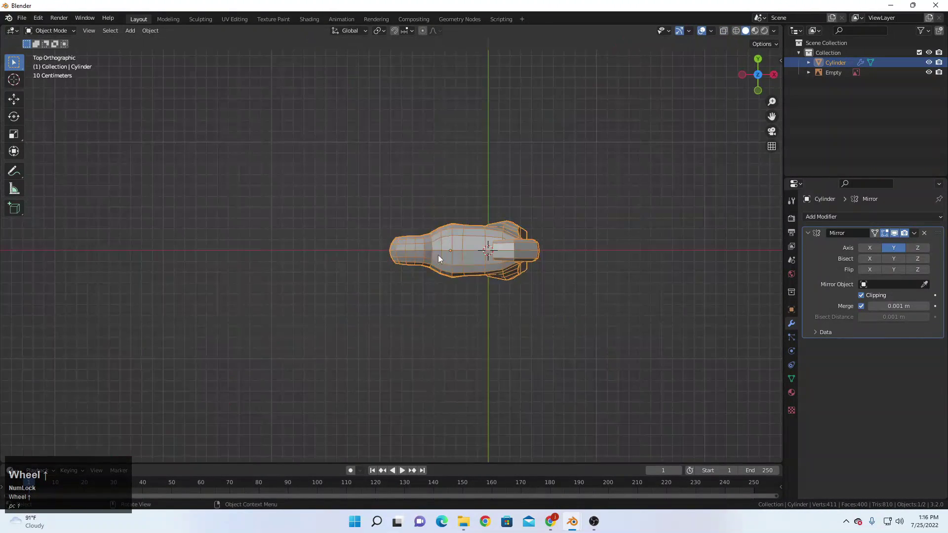
# In see-through top view, move the cheek faces outward along the Y axis with proportional editing to widen the cat's head.
pyautogui.press('Tab')
pyautogui.hotkey('shift', 'z')
pyautogui.scroll(3, 402, 252)
pyautogui.moveTo(474, 312); pyautogui.dragTo(504, 342)
pyautogui.press('g')
pyautogui.press('y')
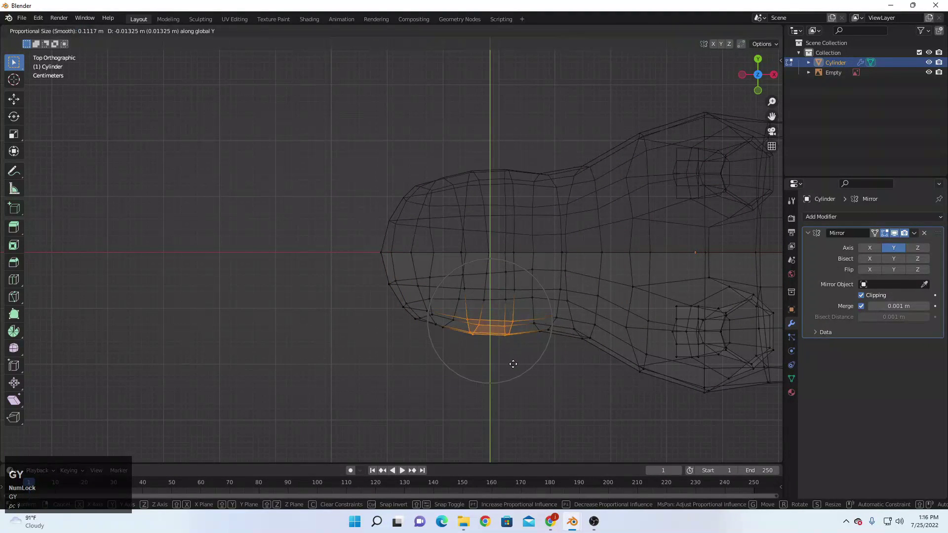
pyautogui.scroll(-5, 514, 366)
pyautogui.click(511, 382)
pyautogui.press('Tab')
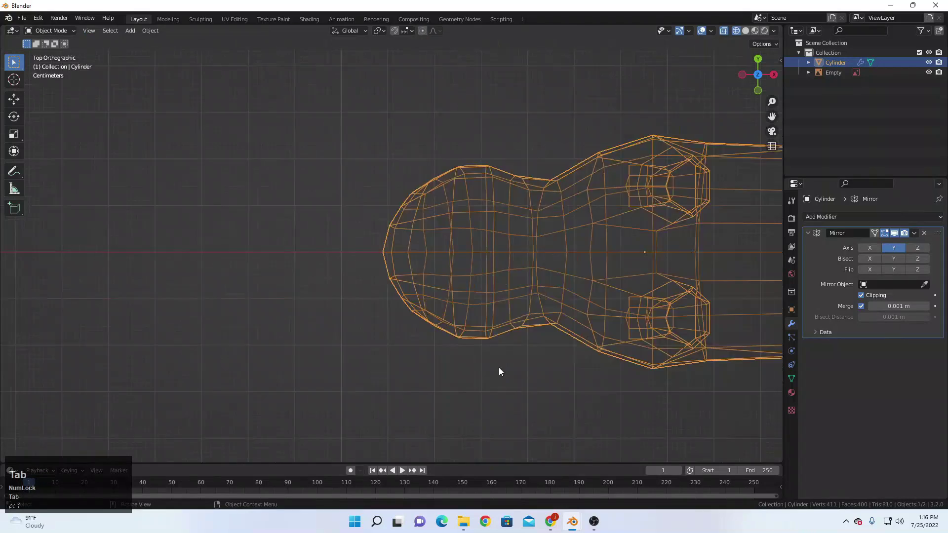
pyautogui.moveTo(499, 368)
pyautogui.mouseDown(button='middle')
pyautogui.moveTo(536, 277)
pyautogui.moveTo(672, 231)
pyautogui.moveTo(570, 222)
pyautogui.mouseUp(button='middle')
pyautogui.hotkey('shift', 'z')
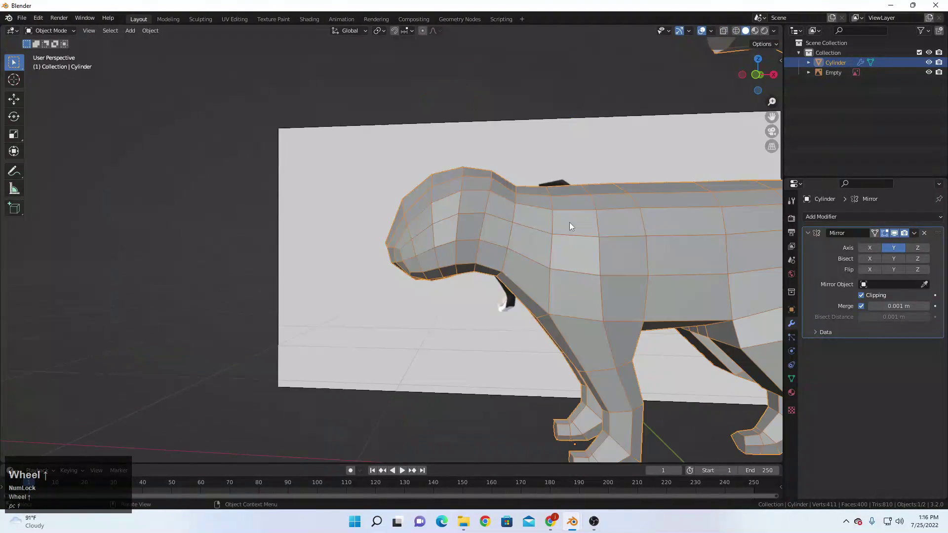
# Extrude three adjacent faces along the upper side of the head outward and upward to start the ear, checking against the front-view reference.
pyautogui.press('KP_1')
pyautogui.scroll(2, 415, 182)
pyautogui.hotkey('shift', 'z')
pyautogui.keyDown('shift'); pyautogui.moveTo(461, 165); pyautogui.dragTo(479, 221, button='middle'); pyautogui.keyUp('shift')
pyautogui.press('Tab')
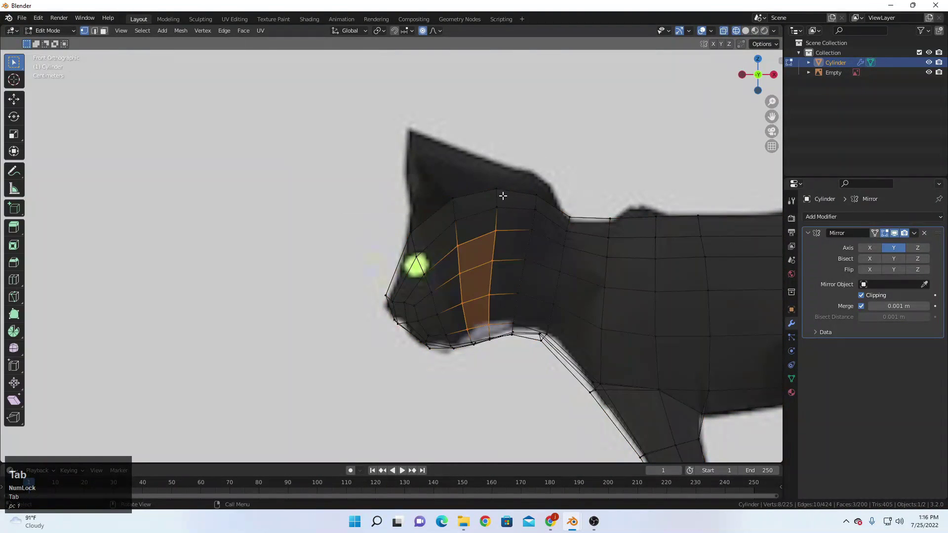
pyautogui.scroll(-5, 529, 370)
pyautogui.hotkey('alt', 'z')
pyautogui.moveTo(529, 371); pyautogui.dragTo(440, 197, button='middle')
pyautogui.click(446, 229)
pyautogui.keyDown('shift'); pyautogui.click(458, 215); pyautogui.keyUp('shift')
pyautogui.keyDown('shift'); pyautogui.click(443, 234); pyautogui.keyUp('shift')
pyautogui.scroll(1, 444, 234)
pyautogui.press('KP_1')
pyautogui.scroll(3, 445, 201)
pyautogui.press('z')
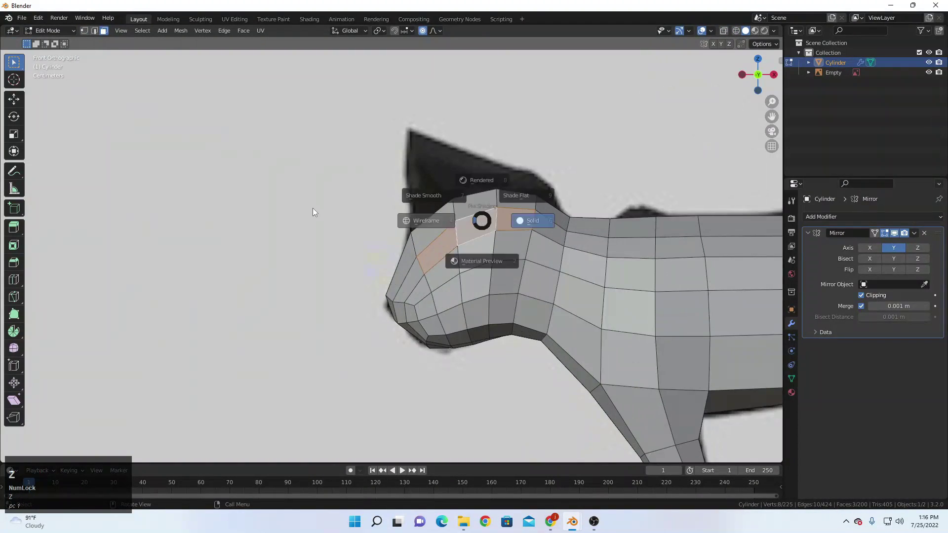
pyautogui.press('e')
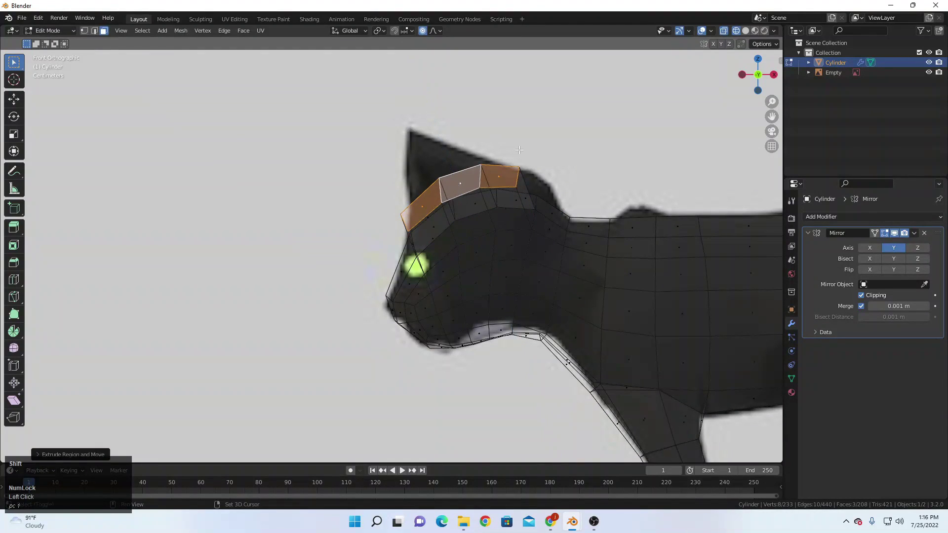
# Scale down the extruded ear faces slightly and position them inside the reference ear.
pyautogui.scroll(3, 410, 180)
pyautogui.keyDown('shift'); pyautogui.moveTo(553, 136); pyautogui.dragTo(587, 155, button='middle'); pyautogui.keyUp('shift')
pyautogui.press('z')
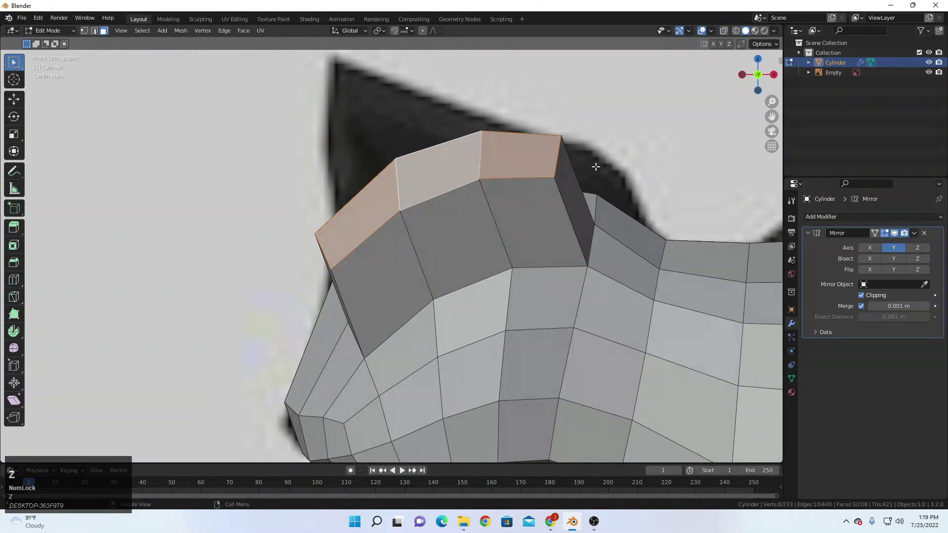
pyautogui.press('z')
pyautogui.press('s')
pyautogui.click(694, 168)
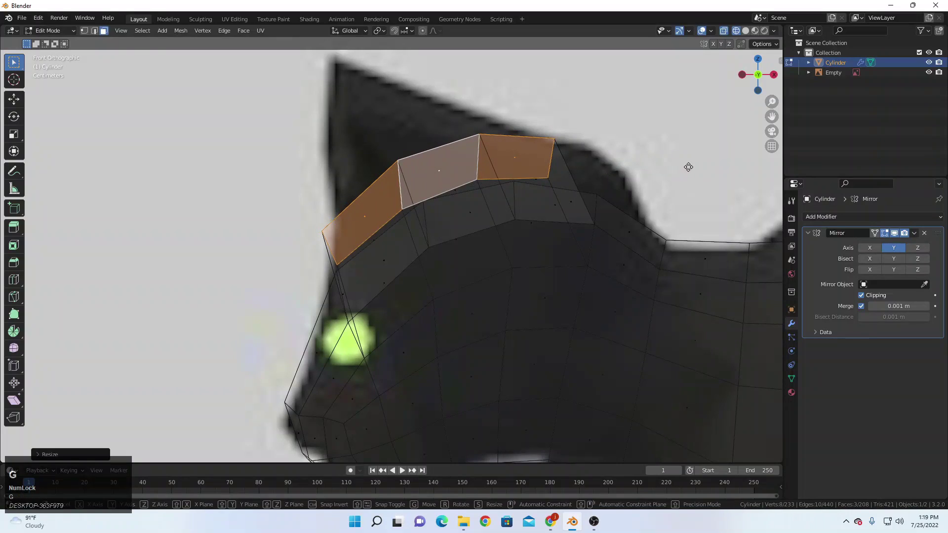
# Extrude the three ear faces again toward the reference ear tip, shrinking and repositioning them to taper the ear.
pyautogui.press('e')
pyautogui.click(574, 93)
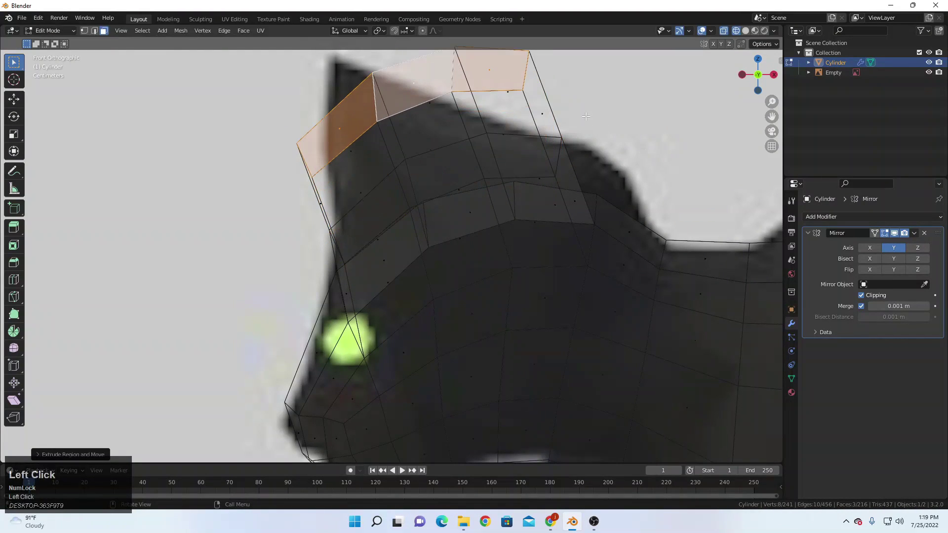
pyautogui.keyDown('shift'); pyautogui.moveTo(575, 93); pyautogui.dragTo(653, 166, button='middle'); pyautogui.keyUp('shift')
pyautogui.press('s')
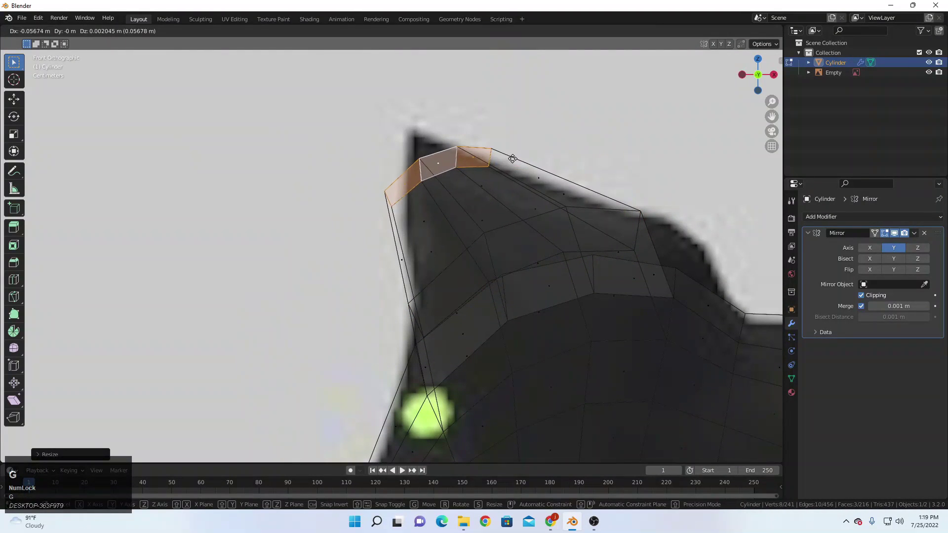
pyautogui.click(525, 171)
# Turn on Auto Merge Vertices and slide the rear edge of the ear's top faces onto the neighbouring edge.
pyautogui.press('z')
pyautogui.click(636, 161)
pyautogui.scroll(2, 521, 184)
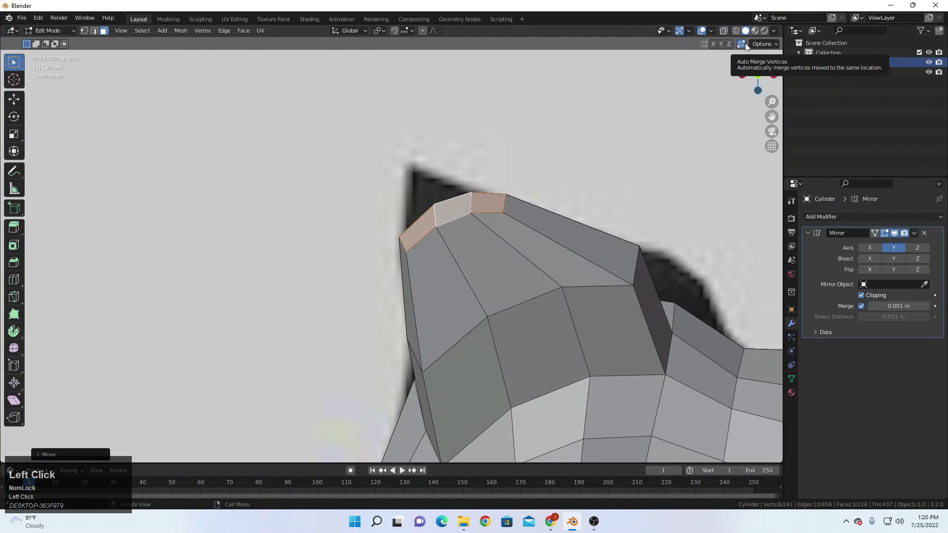
pyautogui.click(94, 31)
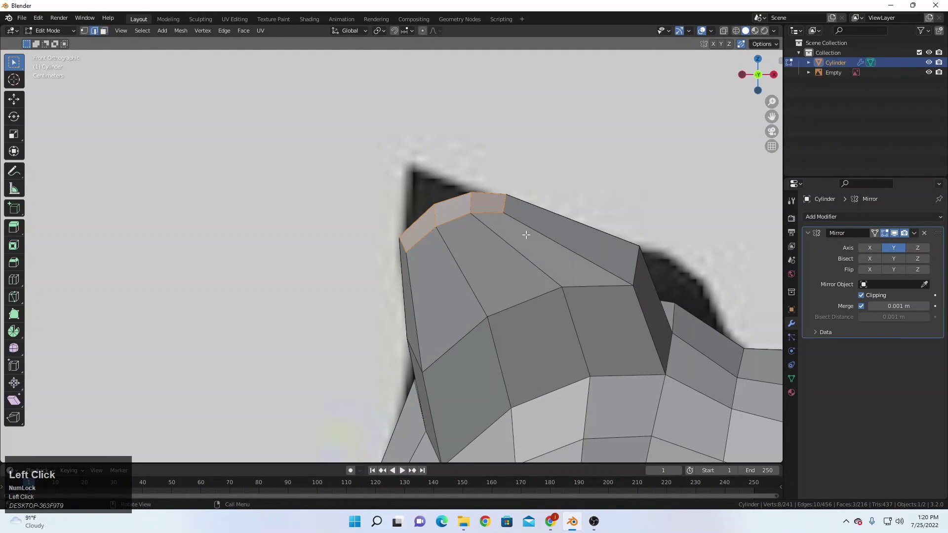
pyautogui.click(504, 209)
pyautogui.press('g')
pyautogui.press('g')
pyautogui.click(368, 205)
# Slide the front edge of the ear's top faces onto its neighbour, leaving a single face.
pyautogui.click(399, 240)
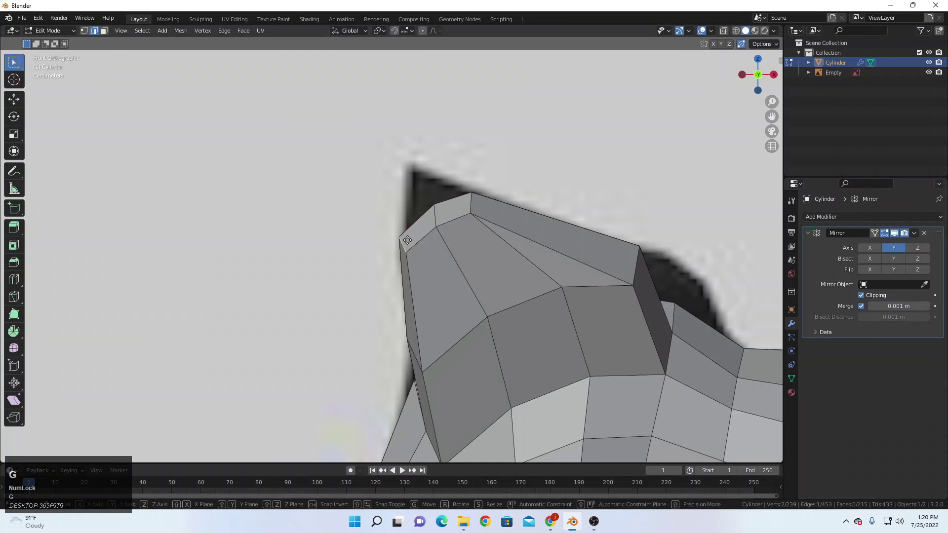
pyautogui.press('g')
pyautogui.press('g')
pyautogui.click(508, 195)
# Move the front and rear edges of the remaining ear top face forward within the reference ear outline.
pyautogui.hotkey('shift', 'z')
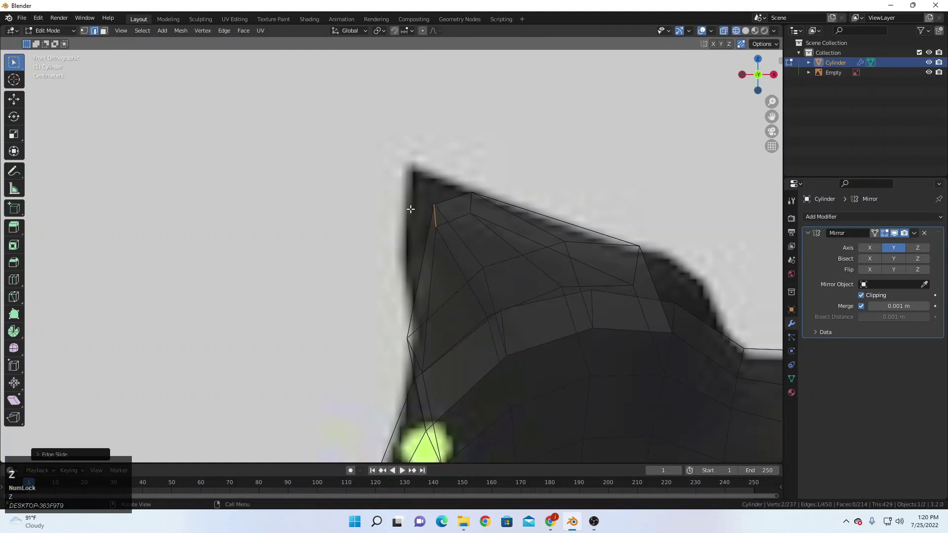
pyautogui.scroll(-6, 538, 188)
pyautogui.press('KP_5')
pyautogui.scroll(3, 525, 189)
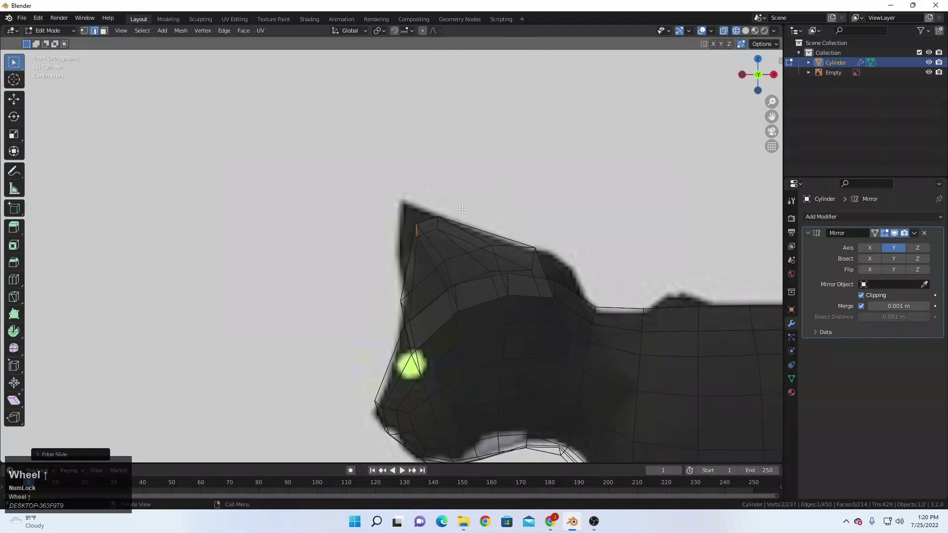
pyautogui.scroll(2, 421, 223)
pyautogui.keyDown('shift'); pyautogui.click(456, 213); pyautogui.keyUp('shift')
pyautogui.press('g')
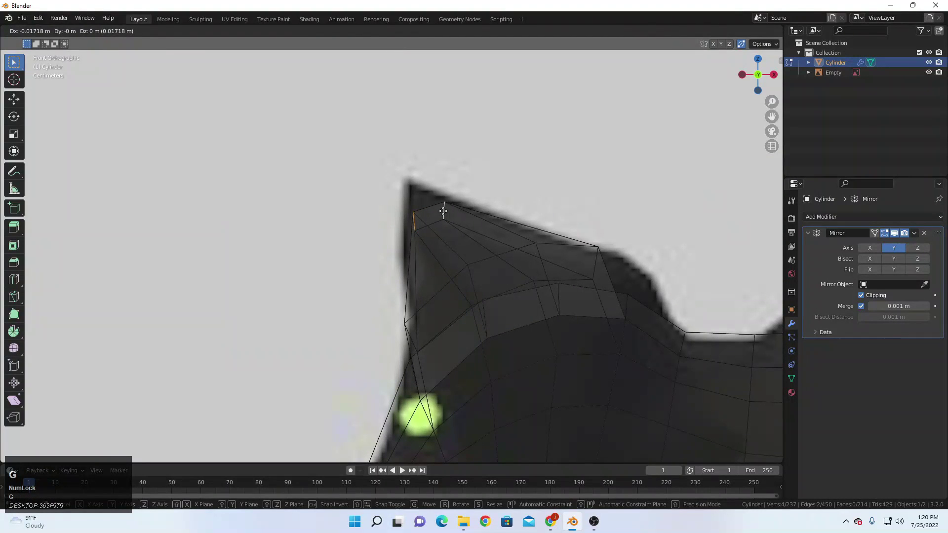
pyautogui.click(452, 213)
# Scale up the single face at the top of the ear in face selection mode.
pyautogui.press('z')
pyautogui.click(434, 212)
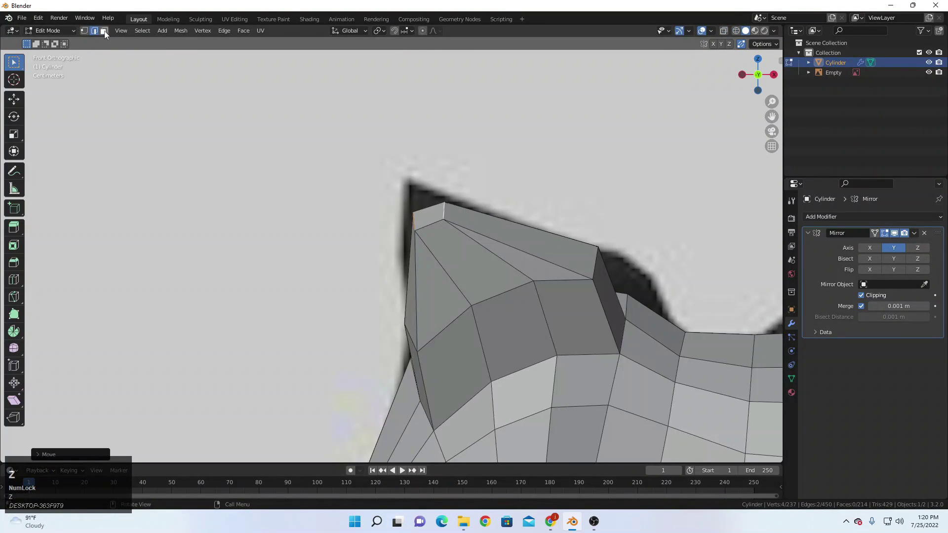
pyautogui.click(104, 31)
pyautogui.press('s')
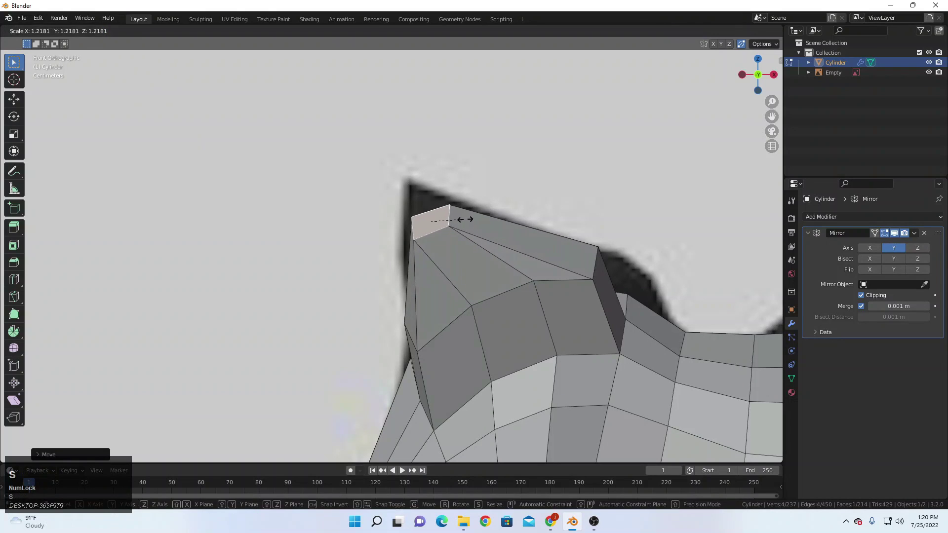
pyautogui.click(463, 220)
pyautogui.press('r')
pyautogui.rightClick(476, 232)
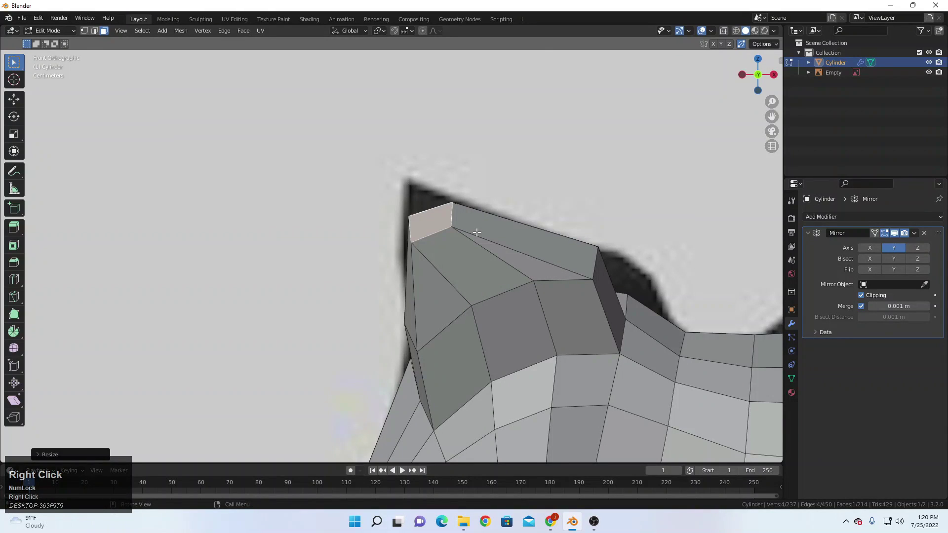
# Extrude the ear's top face up to the reference ear tip and shrink it to form a narrow point.
pyautogui.press('e')
pyautogui.click(496, 221)
pyautogui.press('s')
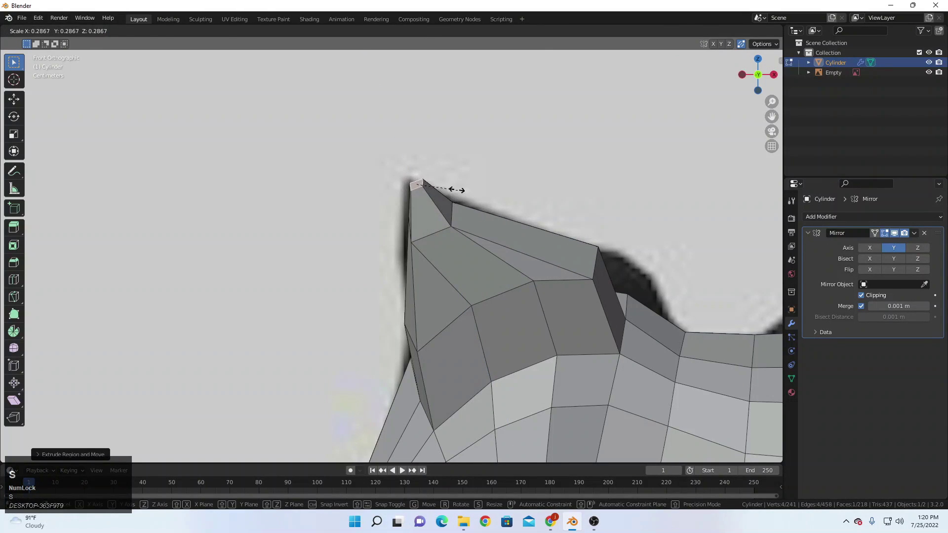
pyautogui.press('g')
pyautogui.click(443, 186)
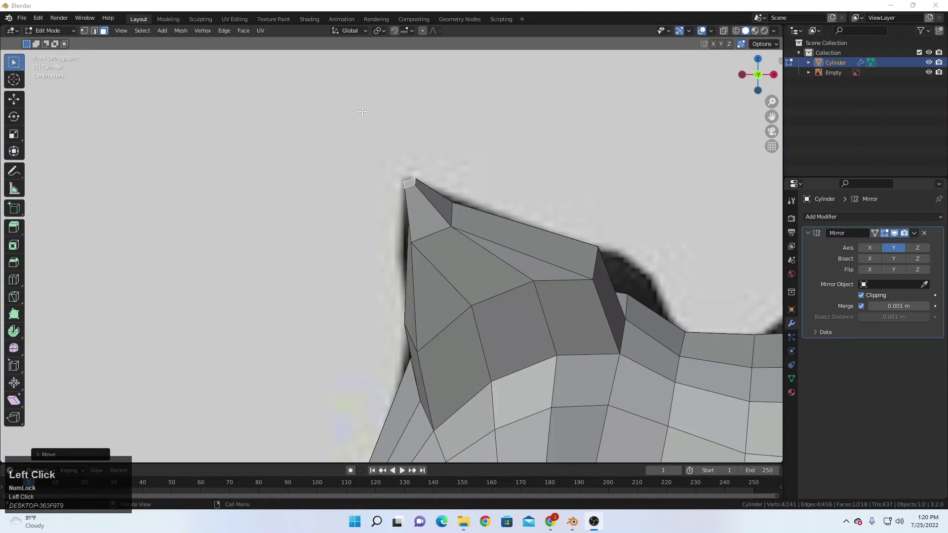
pyautogui.click(517, 5)
pyautogui.press('z')
pyautogui.scroll(1, 430, 165)
pyautogui.press('g')
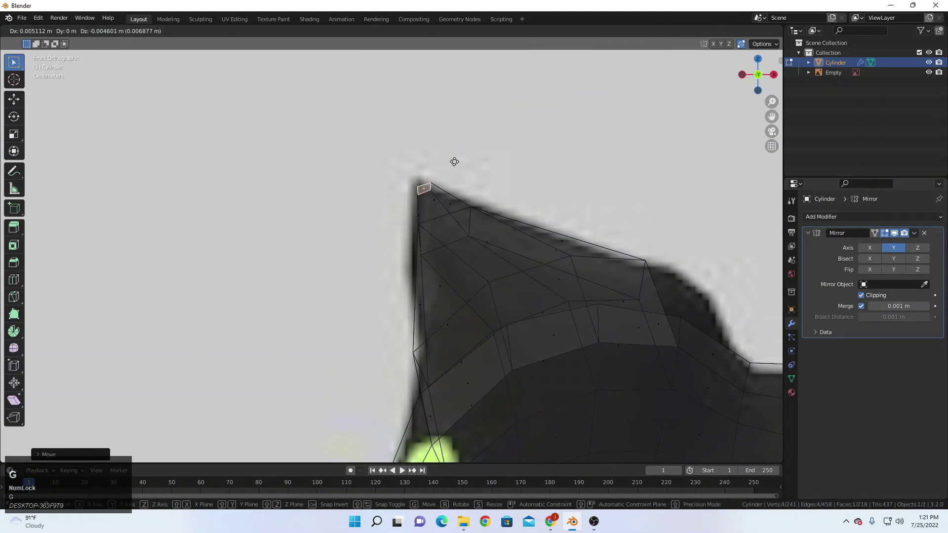
pyautogui.click(454, 162)
# Smooth the new ear in Sculpt Mode with the Smooth brush at a strength of 0.226.
pyautogui.scroll(-1, 494, 191)
pyautogui.scroll(-2, 521, 196)
pyautogui.keyDown('shift'); pyautogui.moveTo(521, 200); pyautogui.dragTo(489, 146, button='middle'); pyautogui.keyUp('shift')
pyautogui.press('z')
pyautogui.scroll(-5, 663, 239)
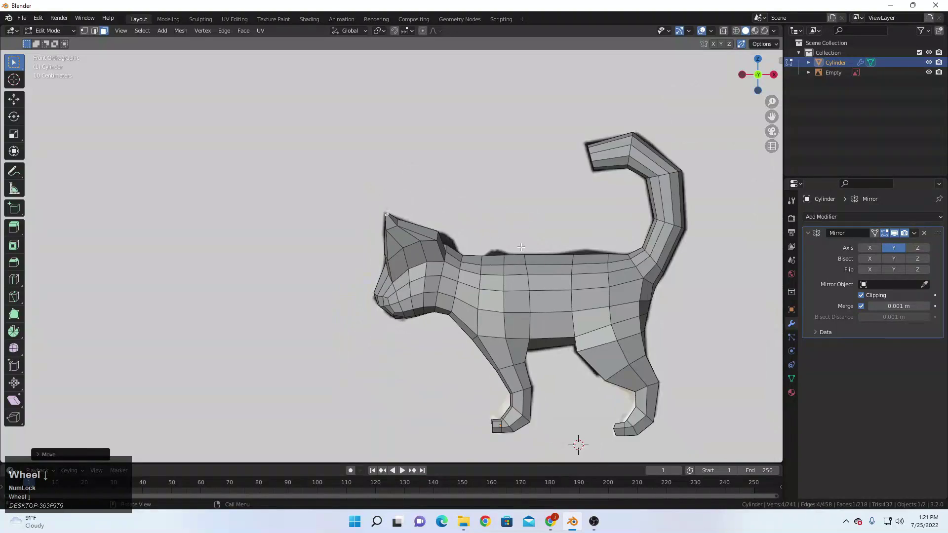
pyautogui.moveTo(509, 242); pyautogui.dragTo(575, 254, button='middle')
pyautogui.press('Tab')
pyautogui.click(383, 229)
pyautogui.moveTo(405, 234)
pyautogui.mouseDown(button='middle')
pyautogui.moveTo(473, 251)
pyautogui.moveTo(413, 218)
pyautogui.moveTo(377, 223)
pyautogui.moveTo(426, 266)
pyautogui.mouseUp(button='middle')
pyautogui.click(43, 31)
pyautogui.click(64, 65)
pyautogui.scroll(-4, 426, 265)
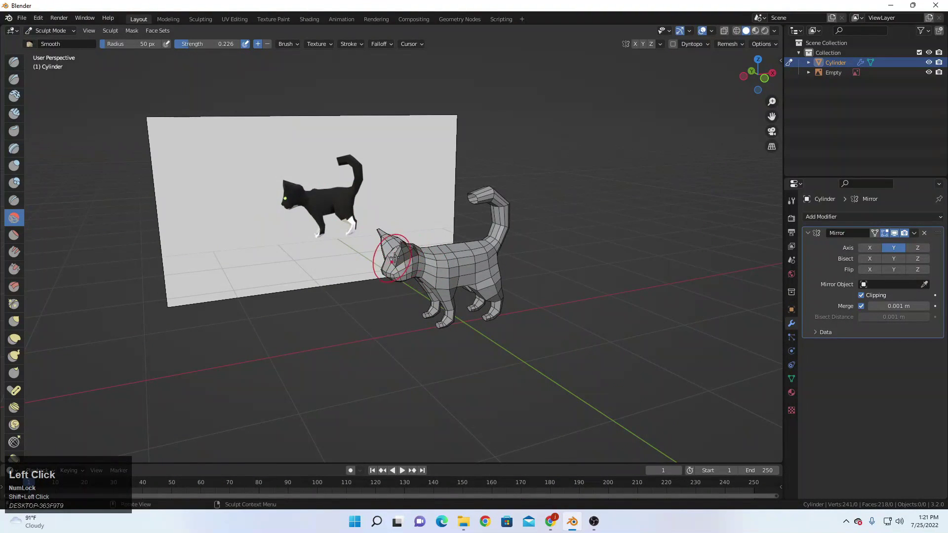
pyautogui.scroll(4, 395, 257)
pyautogui.moveTo(321, 256); pyautogui.dragTo(414, 280, button='middle')
pyautogui.scroll(-3, 406, 257)
pyautogui.scroll(-3, 410, 287)
pyautogui.scroll(2, 410, 287)
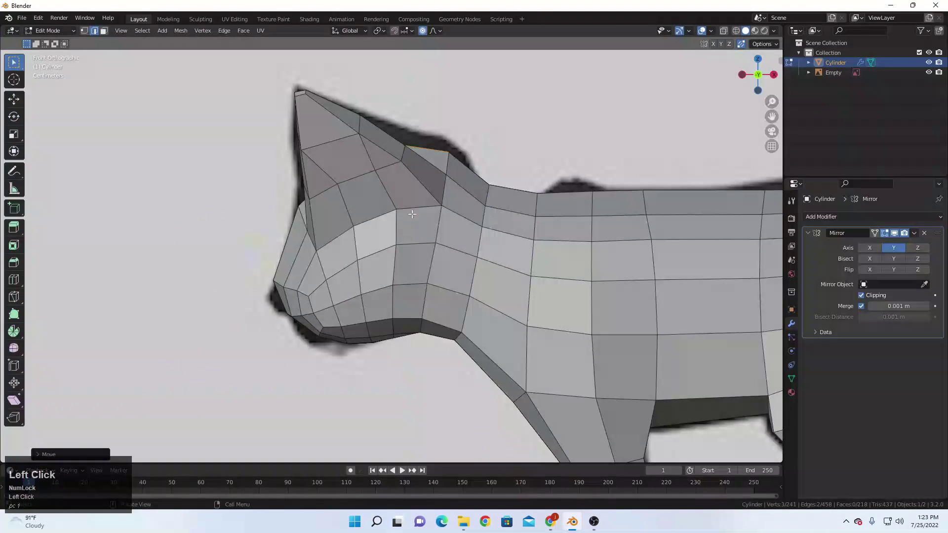
# In see-through front view, move the nose-tip edge toward the reference nose with proportional editing.
pyautogui.keyDown('shift'); pyautogui.moveTo(346, 237); pyautogui.dragTo(355, 248, button='middle'); pyautogui.keyUp('shift')
pyautogui.hotkey('shift', 'z')
pyautogui.scroll(5, 306, 243)
pyautogui.click(182, 199)
pyautogui.press('g')
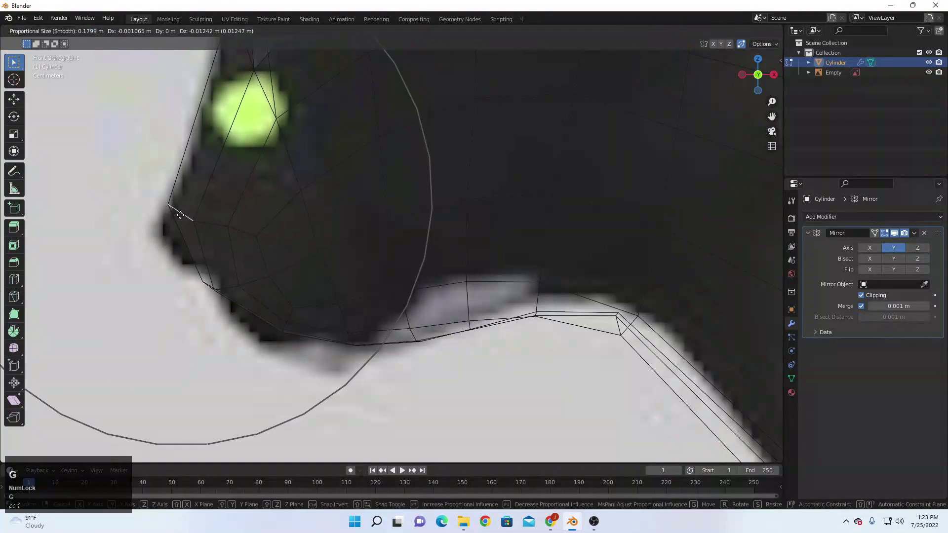
pyautogui.scroll(1, 178, 215)
pyautogui.moveTo(175, 217); pyautogui.dragTo(169, 227, button='middle')
pyautogui.click(172, 228)
pyautogui.press('g')
pyautogui.click(198, 217)
# Move the lower muzzle edge below the nose to the reference mouth outline with proportional editing.
pyautogui.click(209, 298)
pyautogui.press('g')
pyautogui.middleClick(209, 284)
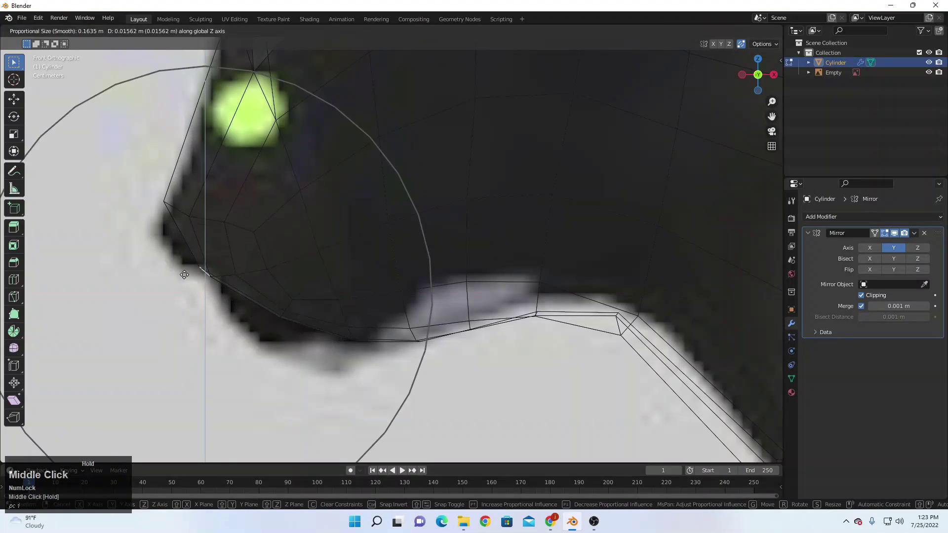
pyautogui.click(209, 275)
pyautogui.press('g')
pyautogui.scroll(1, 197, 272)
pyautogui.middleClick(188, 268)
pyautogui.moveTo(188, 267); pyautogui.dragTo(190, 266, button='middle')
pyautogui.rightClick(282, 275)
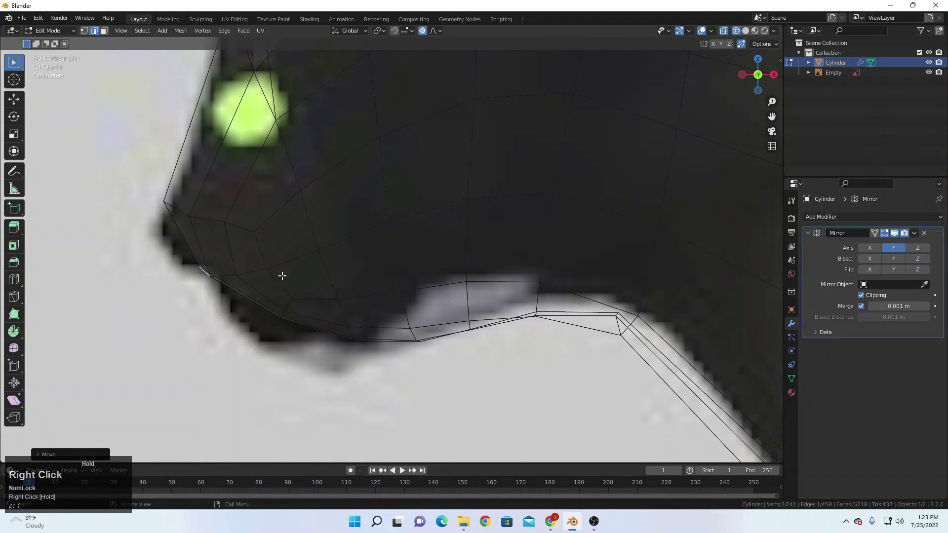
pyautogui.press('g')
pyautogui.scroll(1, 204, 264)
pyautogui.click(191, 265)
# Move the nose-tip edge down to fit the point of the reference nose.
pyautogui.click(176, 208)
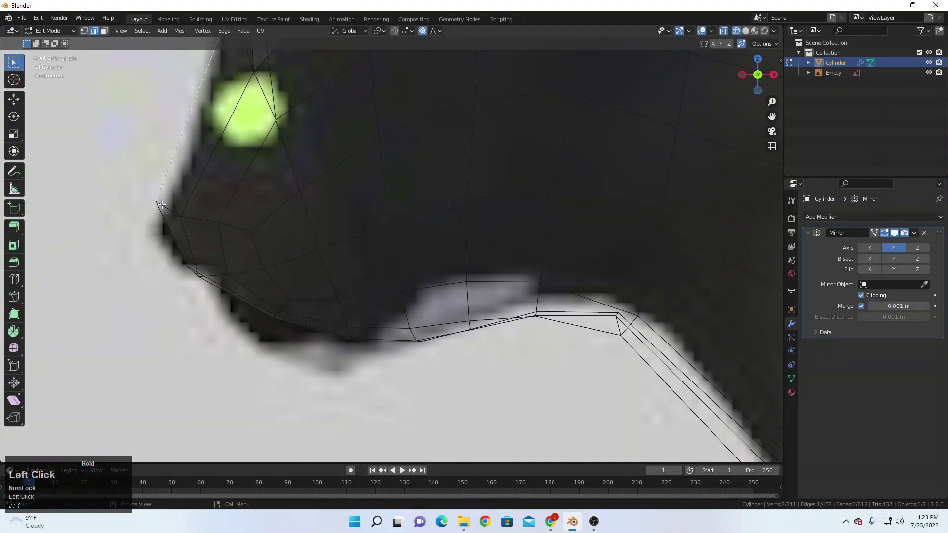
pyautogui.press('g')
pyautogui.click(169, 224)
# Move the chin edge down to the reference chin outline with proportional editing.
pyautogui.scroll(-3, 231, 273)
pyautogui.scroll(-1, 231, 273)
pyautogui.moveTo(231, 273); pyautogui.dragTo(223, 282, button='middle')
pyautogui.press('KP_1')
pyautogui.scroll(3, 297, 333)
pyautogui.scroll(-1, 296, 332)
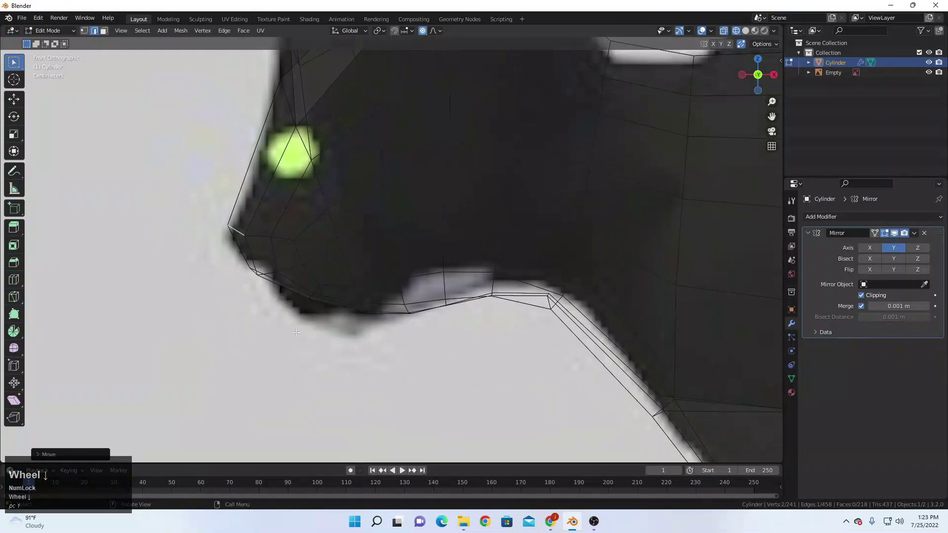
pyautogui.press('g')
pyautogui.click(310, 317)
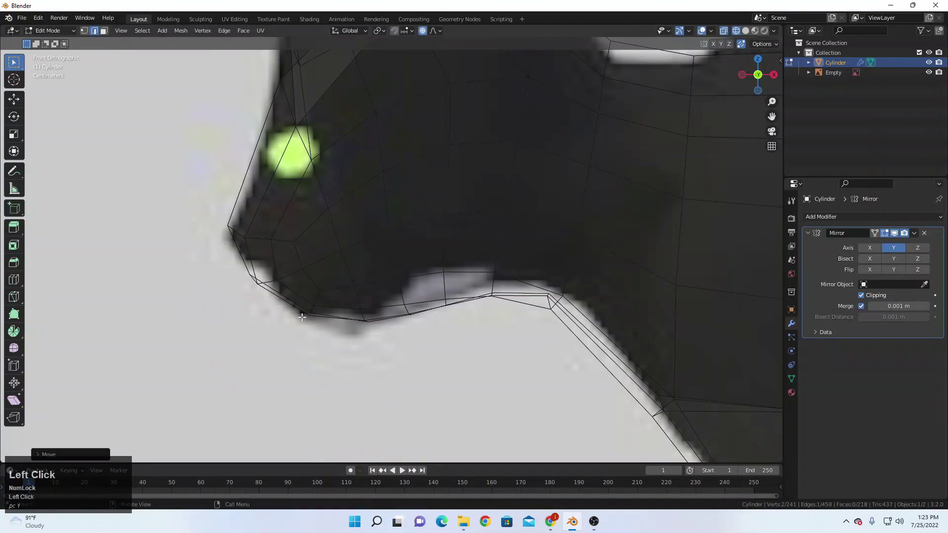
# Adjust the edges under the jaw and at the throat toward the reference outline, and return to solid display in Object Mode.
pyautogui.click(420, 312)
pyautogui.press('g')
pyautogui.click(430, 312)
pyautogui.click(553, 304)
pyautogui.press('g')
pyautogui.click(583, 305)
pyautogui.press('Tab')
pyautogui.hotkey('shift', 'z')
pyautogui.scroll(-8, 334, 246)
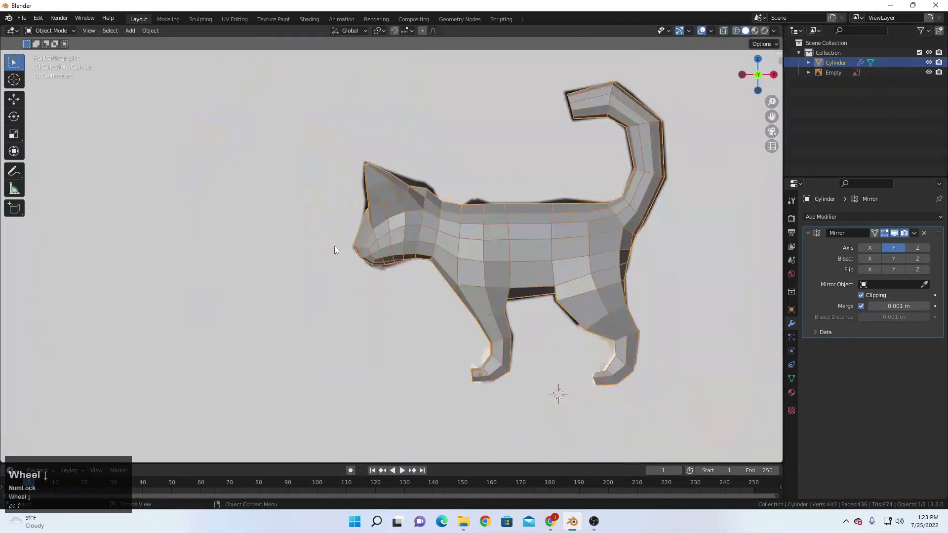
pyautogui.scroll(1, 334, 245)
pyautogui.moveTo(334, 245)
pyautogui.mouseDown(button='middle')
pyautogui.moveTo(419, 237)
pyautogui.moveTo(354, 218)
pyautogui.mouseUp(button='middle')
pyautogui.press('KP_1')
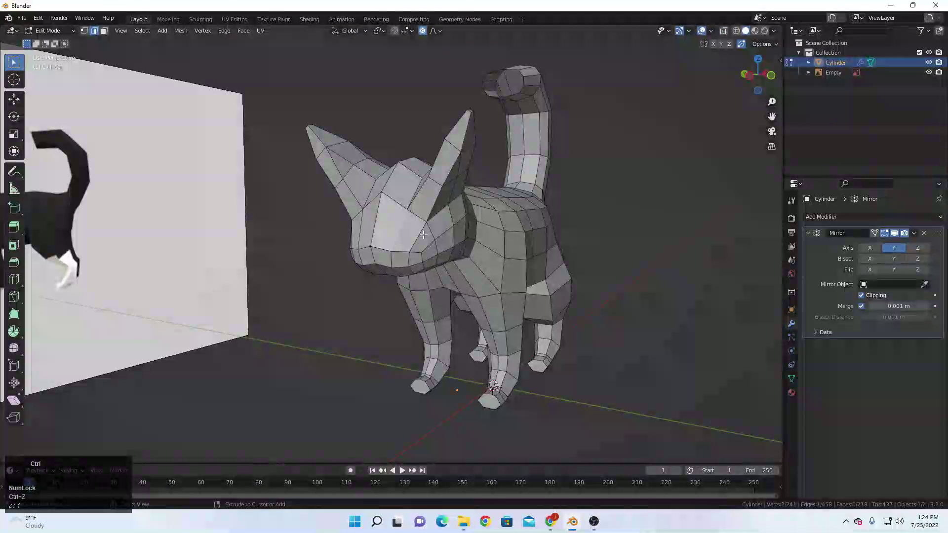
# Add a horizontal loop cut across the cat's face and reposition a new vertex beside the nose bridge with proportional editing.
pyautogui.hotkey('ctrl', 'r')
pyautogui.click(423, 235)
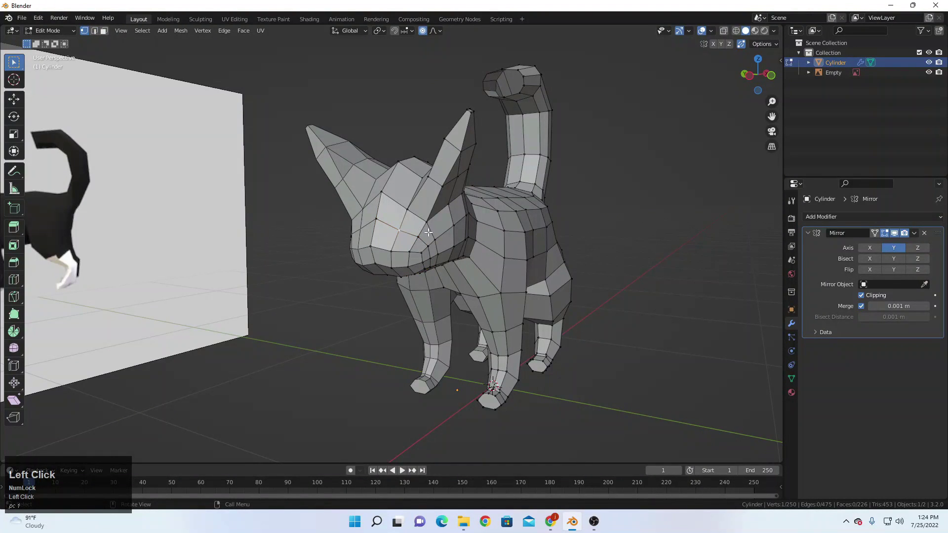
pyautogui.moveTo(428, 232); pyautogui.dragTo(456, 230, button='middle')
pyautogui.scroll(1, 459, 236)
pyautogui.click(451, 228)
pyautogui.scroll(3, 468, 242)
pyautogui.scroll(2, 453, 234)
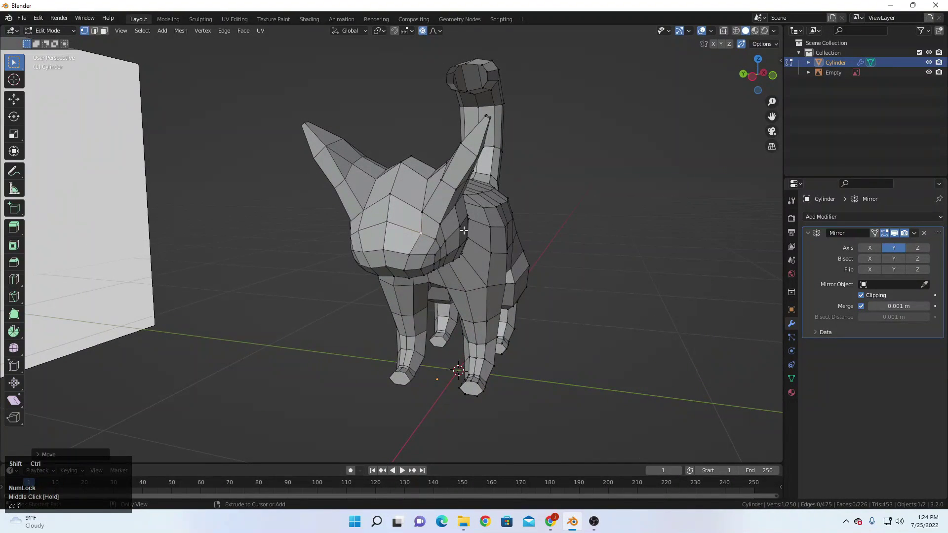
# Bevel the vertex beside the nose bridge with 3 segments and delete its centre vertex to open an eye hole.
pyautogui.hotkey('ctrl', 'shift', 'b')
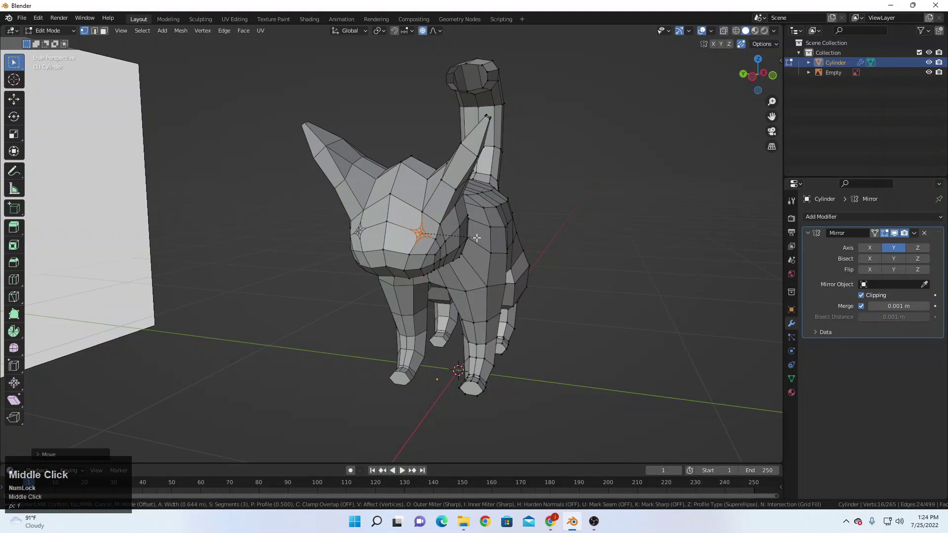
pyautogui.click(477, 237)
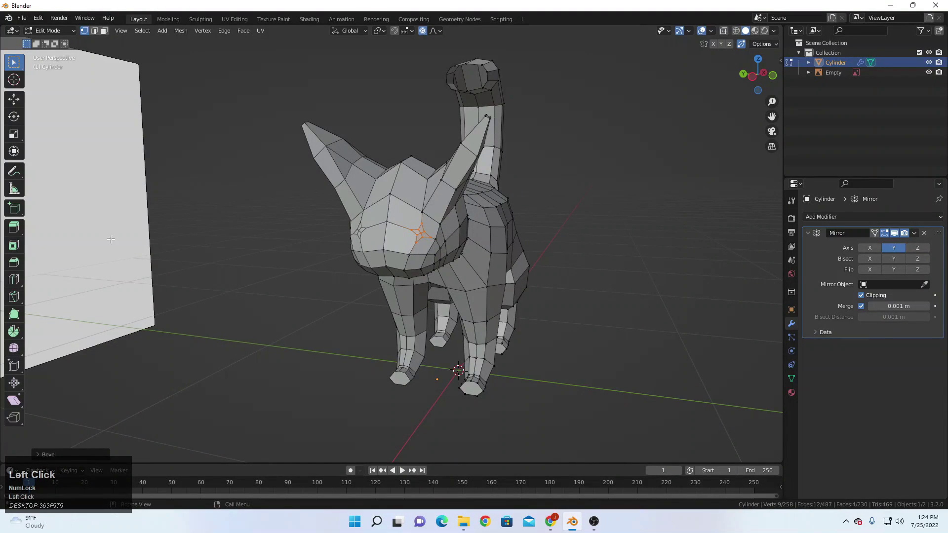
pyautogui.scroll(2, 467, 222)
pyautogui.scroll(-1, 464, 215)
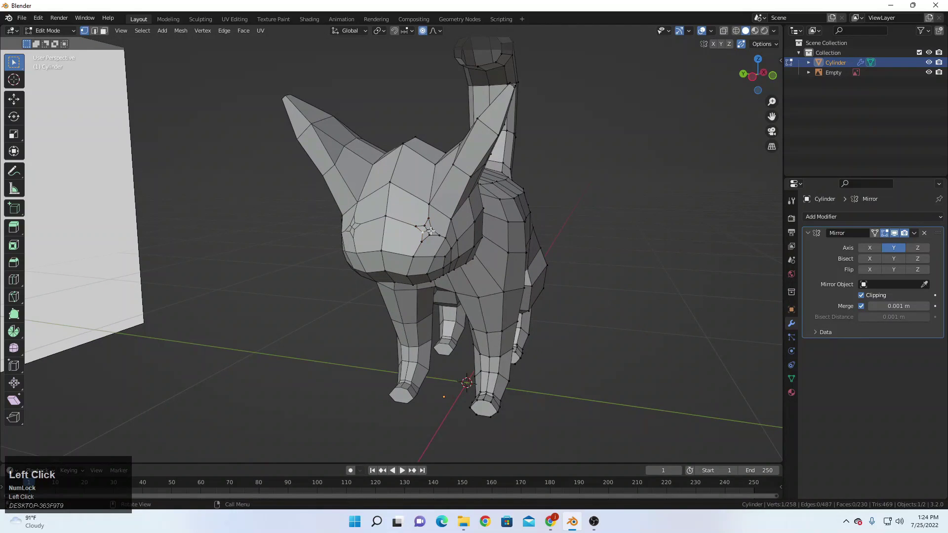
pyautogui.press('x')
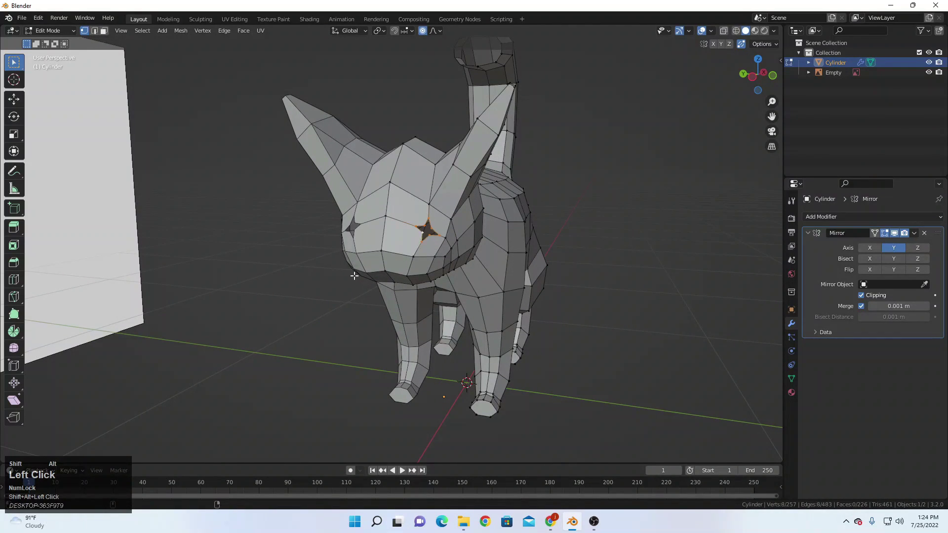
# Round the eye hole's boundary with LoopTools Circle and scale it up slightly.
pyautogui.rightClick(377, 271)
pyautogui.click(482, 268)
pyautogui.press('s')
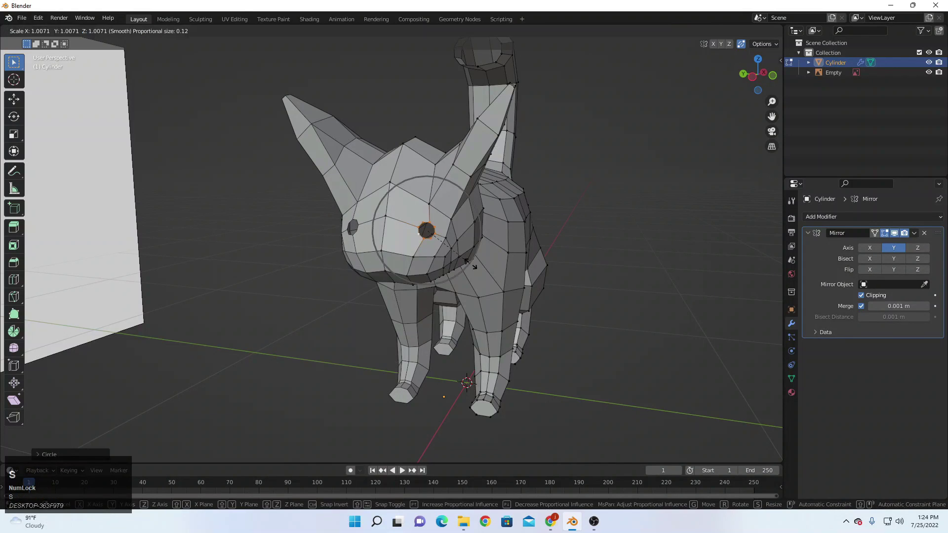
pyautogui.middleClick(482, 273)
pyautogui.click(482, 273)
pyautogui.scroll(-3, 481, 271)
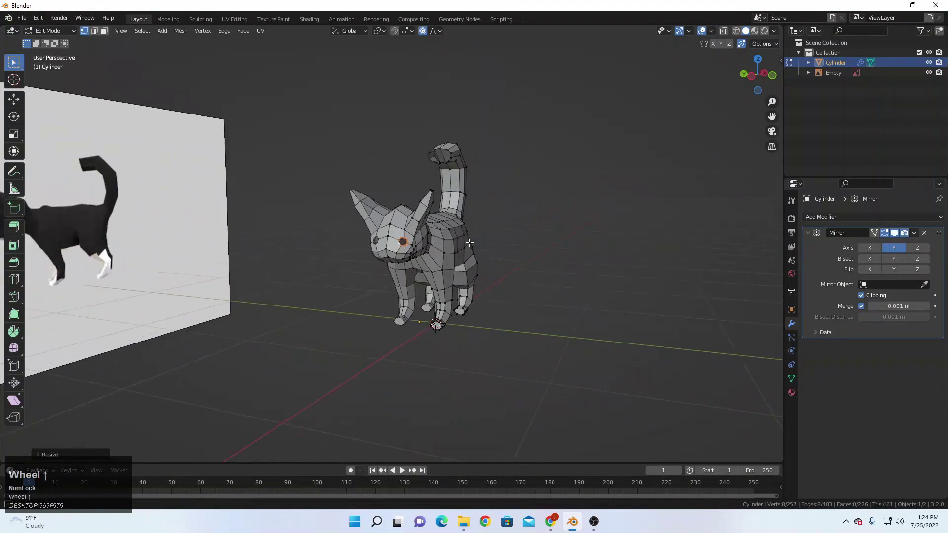
# Fill the round eye hole with a face and return to Object Mode.
pyautogui.moveTo(481, 271)
pyautogui.mouseDown(button='middle')
pyautogui.moveTo(480, 246)
pyautogui.moveTo(494, 258)
pyautogui.mouseUp(button='middle')
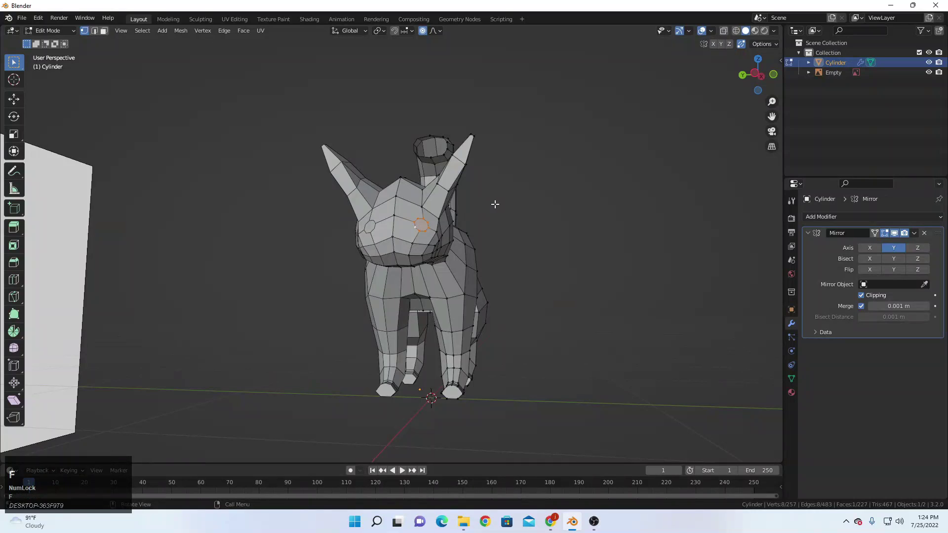
pyautogui.press('Tab')
pyautogui.moveTo(563, 247); pyautogui.dragTo(465, 243, button='middle')
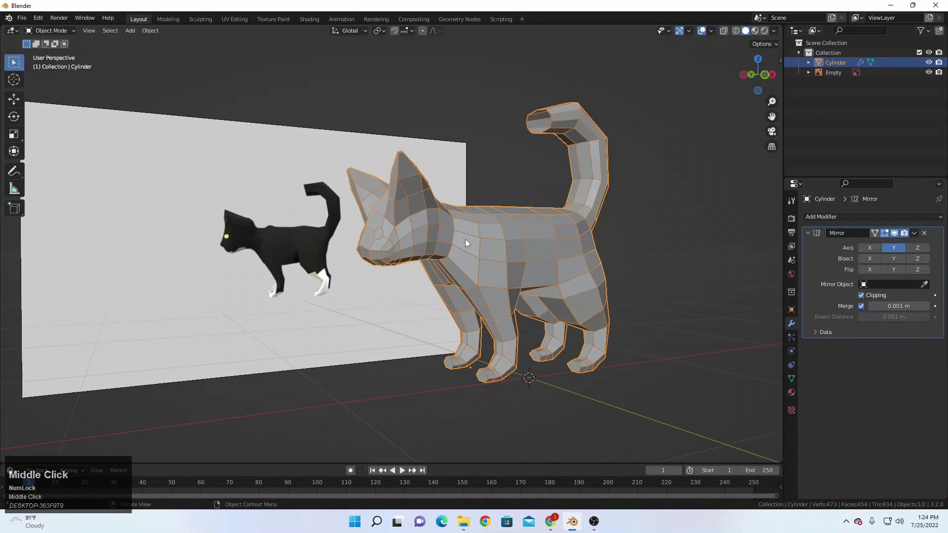
# Create a new material on the cat and sample its base color from the black fur of the reference image.
pyautogui.click(791, 393)
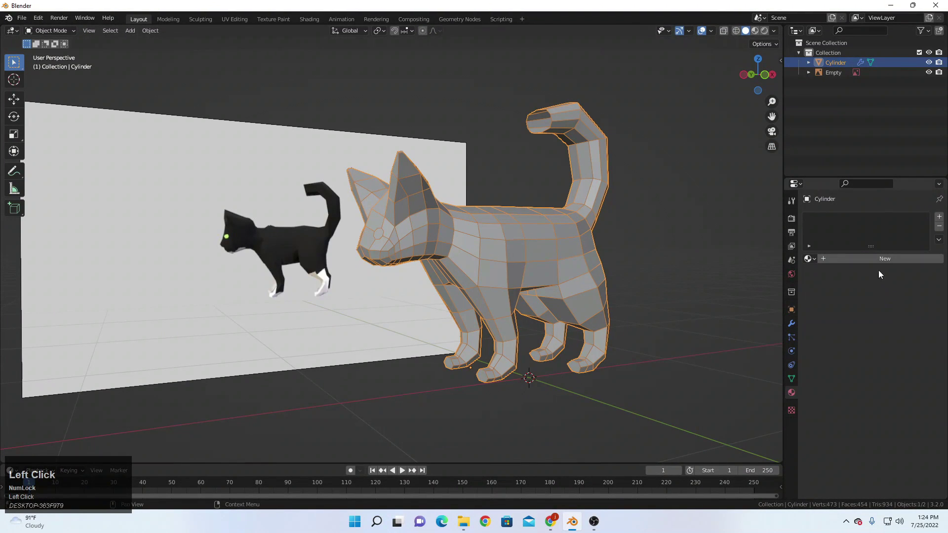
pyautogui.click(879, 259)
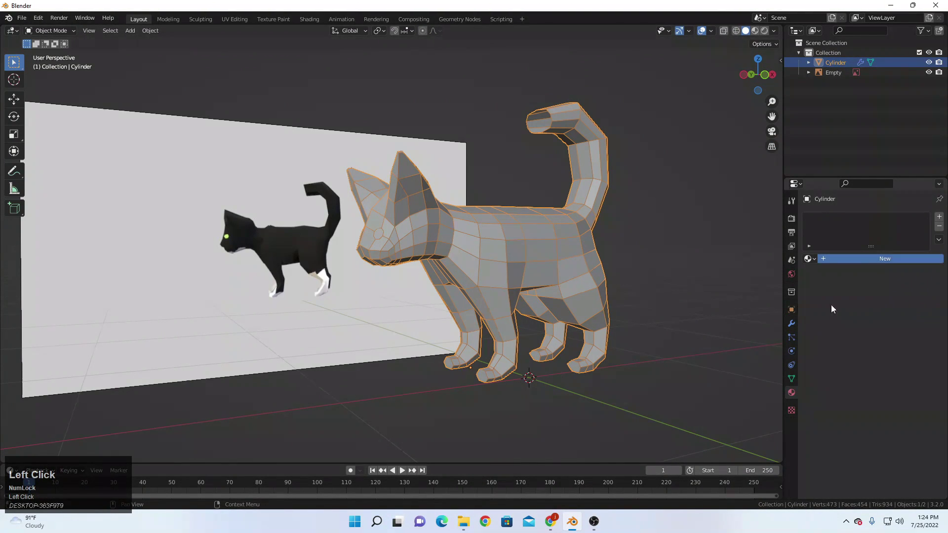
pyautogui.click(870, 264)
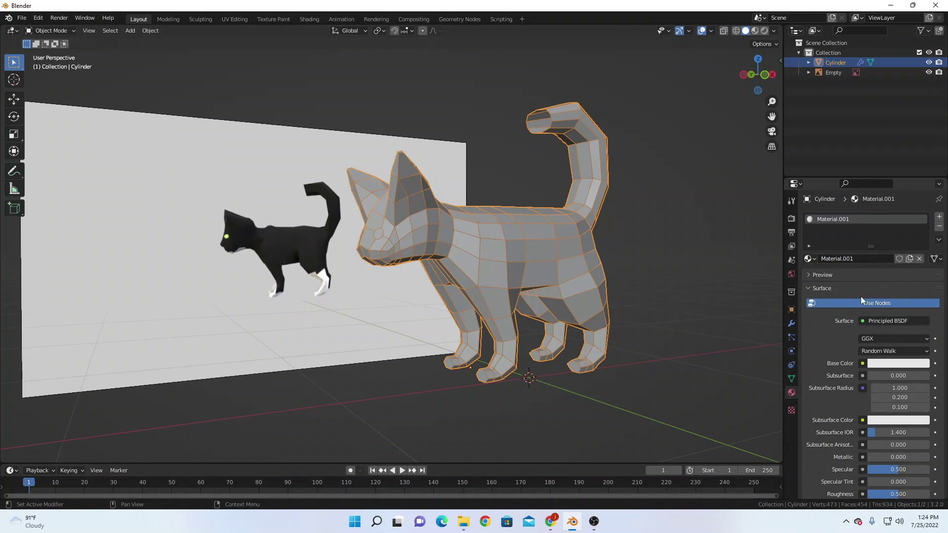
pyautogui.click(886, 366)
pyautogui.click(920, 321)
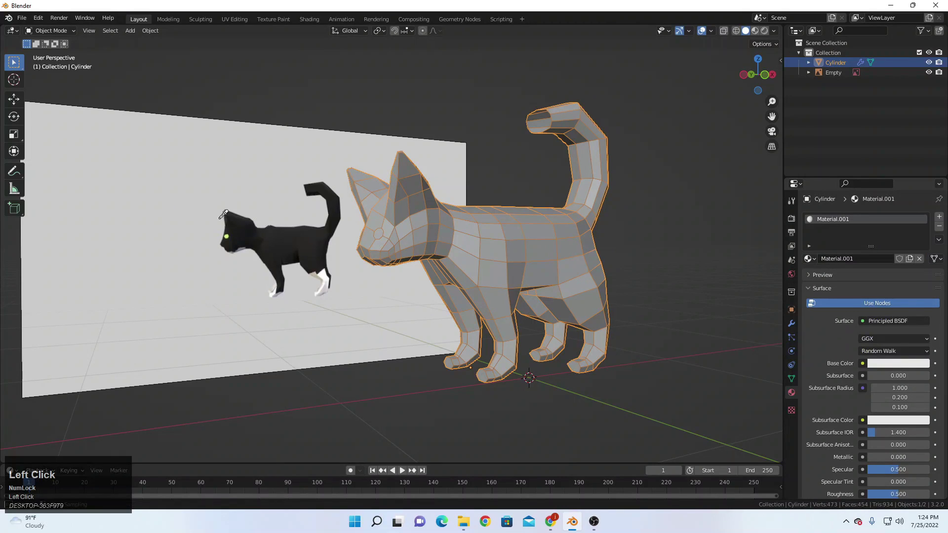
pyautogui.click(334, 253)
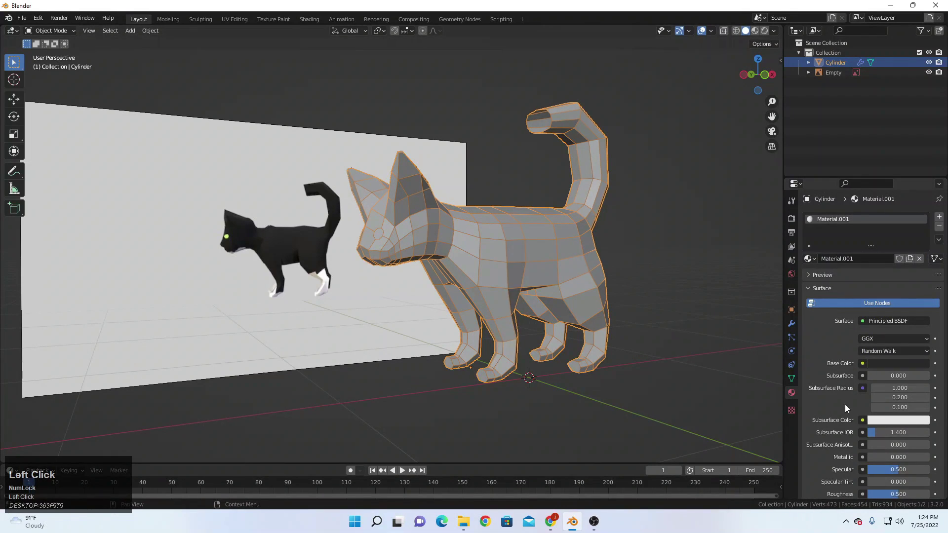
# Switch to Material Preview shading and set the black material's Specular to 0.043 and Roughness to 0.516.
pyautogui.click(755, 31)
pyautogui.press('q')
pyautogui.click(649, 188)
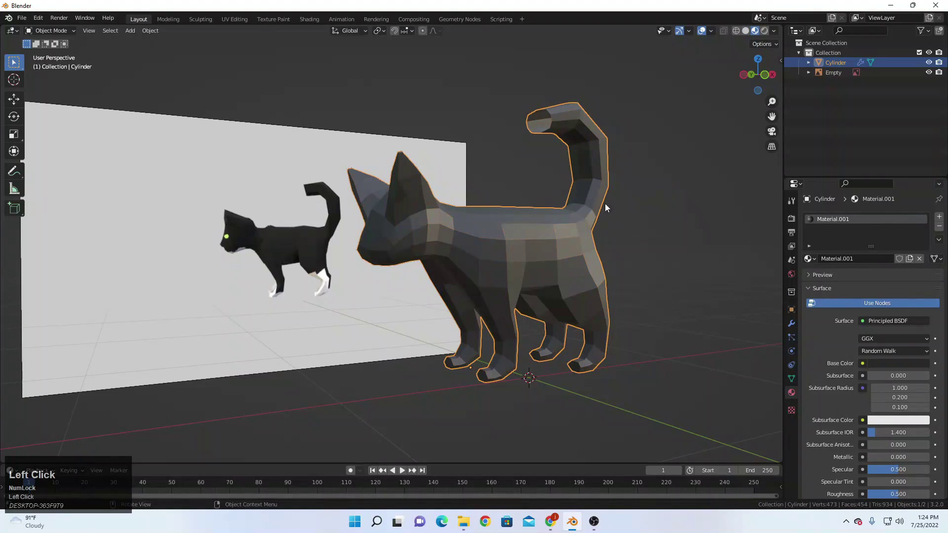
pyautogui.moveTo(605, 204); pyautogui.dragTo(716, 228, button='middle')
pyautogui.scroll(-3, 889, 430)
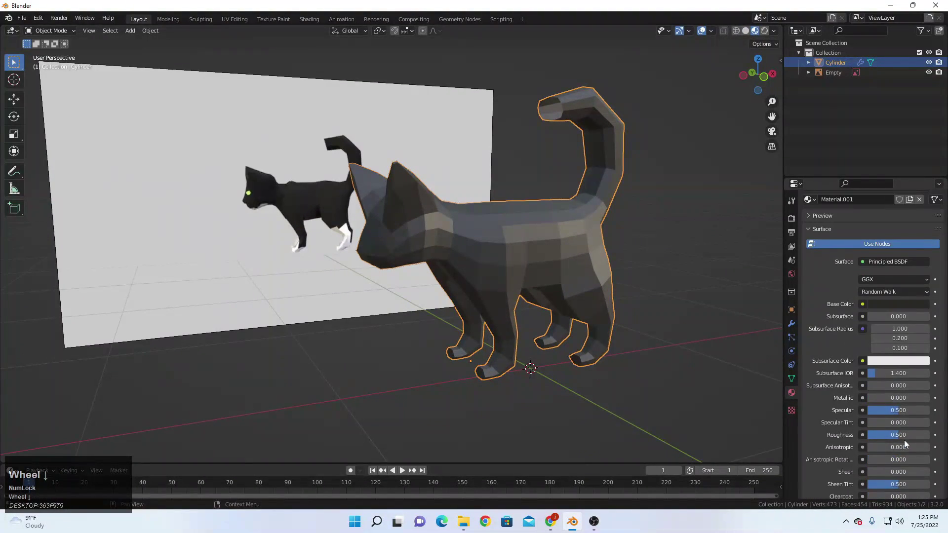
pyautogui.moveTo(902, 409)
pyautogui.mouseDown()
pyautogui.moveTo(874, 410)
pyautogui.moveTo(878, 435)
pyautogui.moveTo(869, 436)
pyautogui.moveTo(882, 436)
pyautogui.mouseUp()
pyautogui.scroll(-3, 520, 309)
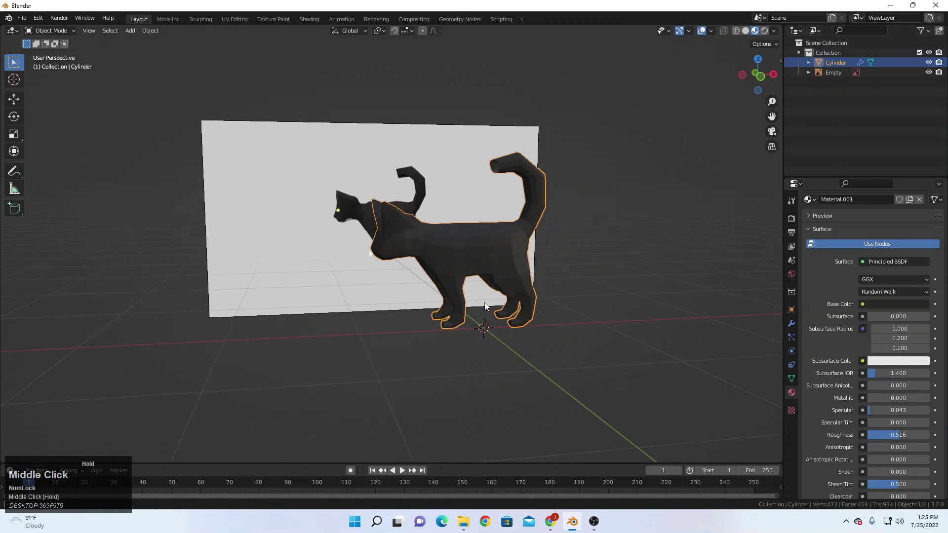
# In Edit Mode, add a second material and sample its base color from the green eye in the reference image.
pyautogui.scroll(3, 505, 302)
pyautogui.press('Tab')
pyautogui.scroll(5, 846, 209)
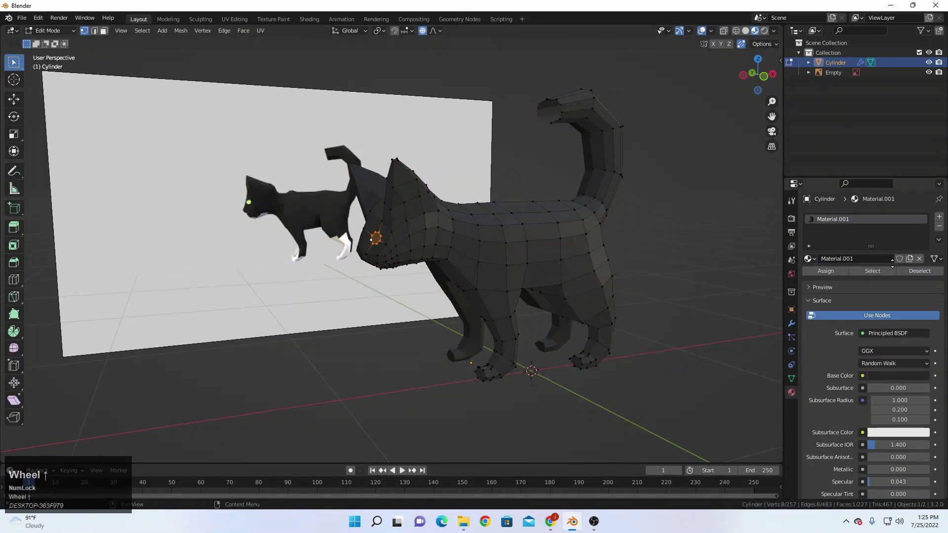
pyautogui.click(939, 218)
pyautogui.click(860, 278)
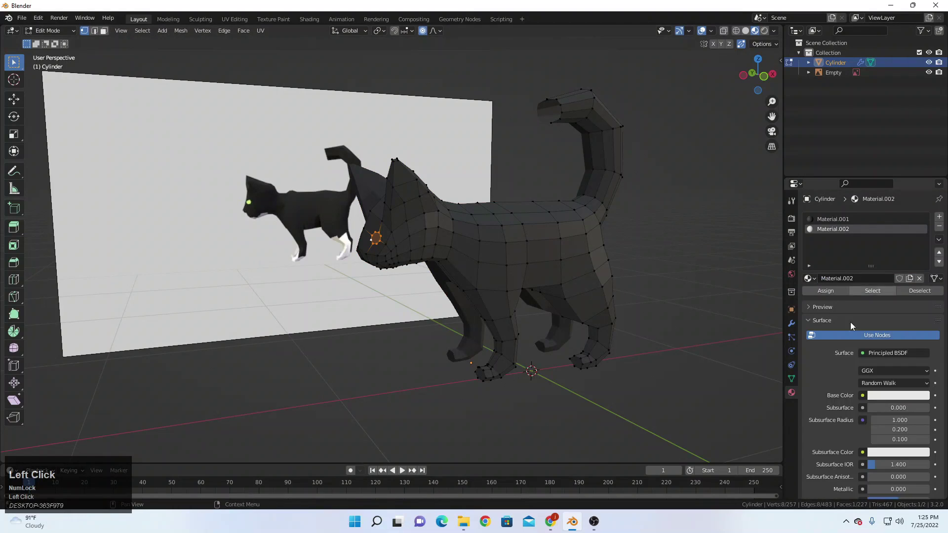
pyautogui.click(899, 395)
pyautogui.click(919, 352)
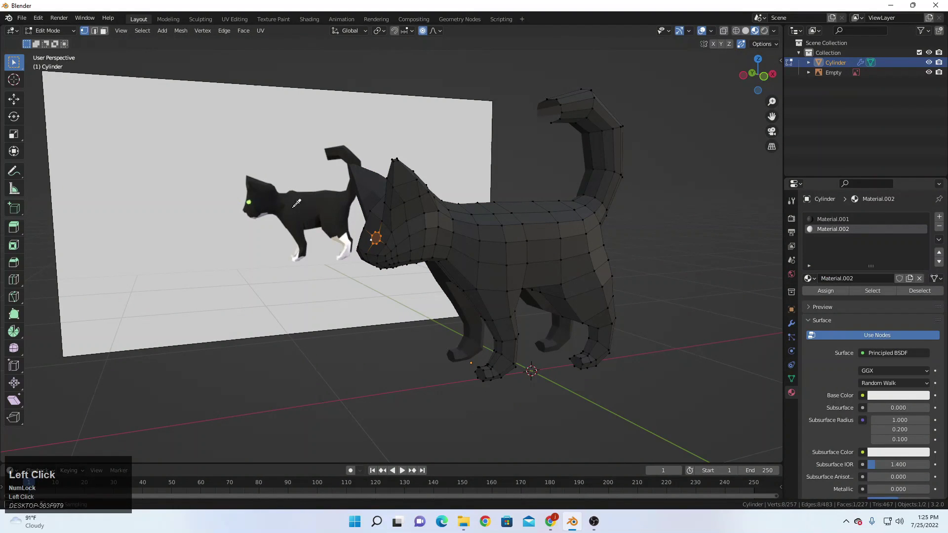
pyautogui.click(249, 202)
# Assign the green material to the selected eye face, return to Object Mode and deselect the cat.
pyautogui.click(834, 289)
pyautogui.press('Tab')
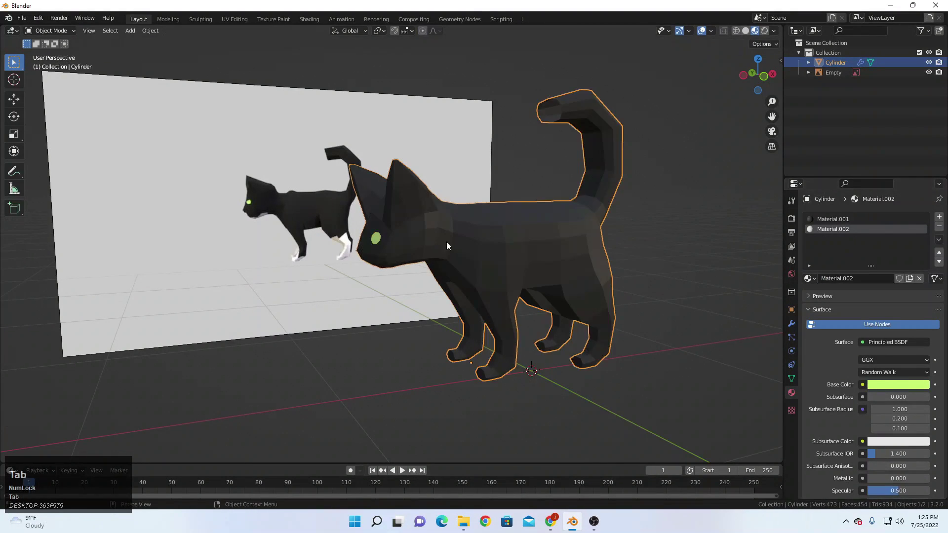
pyautogui.click(647, 248)
pyautogui.moveTo(647, 248); pyautogui.dragTo(514, 287, button='middle')
pyautogui.scroll(-3, 564, 236)
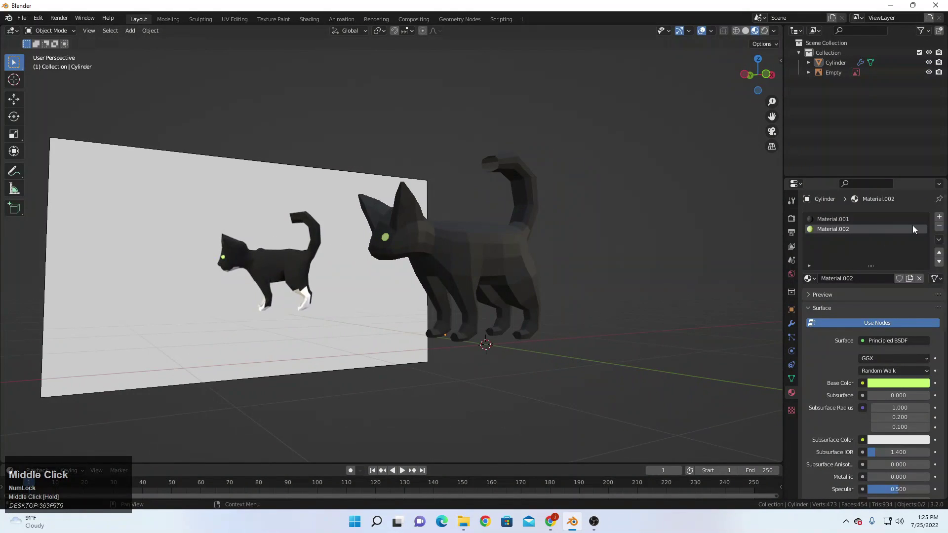
# Add a third, empty material slot and enter Edit Mode on the cat in face select mode.
pyautogui.click(941, 219)
pyautogui.scroll(1, 470, 304)
pyautogui.moveTo(468, 322); pyautogui.dragTo(377, 283, button='middle')
pyautogui.click(473, 300)
pyautogui.press('Tab')
pyautogui.scroll(2, 568, 295)
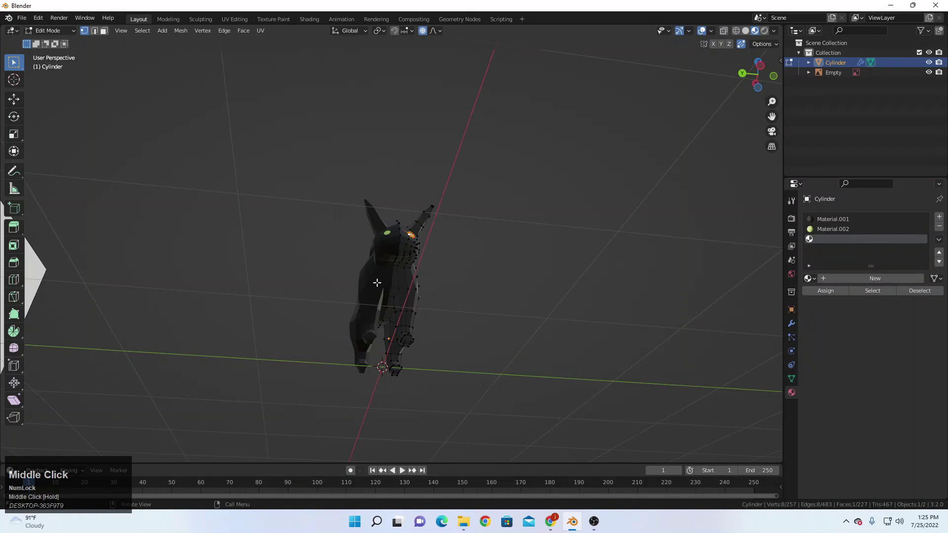
pyautogui.click(104, 30)
# Select the column of faces along the inner side of the hind leg above the paw.
pyautogui.scroll(1, 385, 297)
pyautogui.click(393, 341)
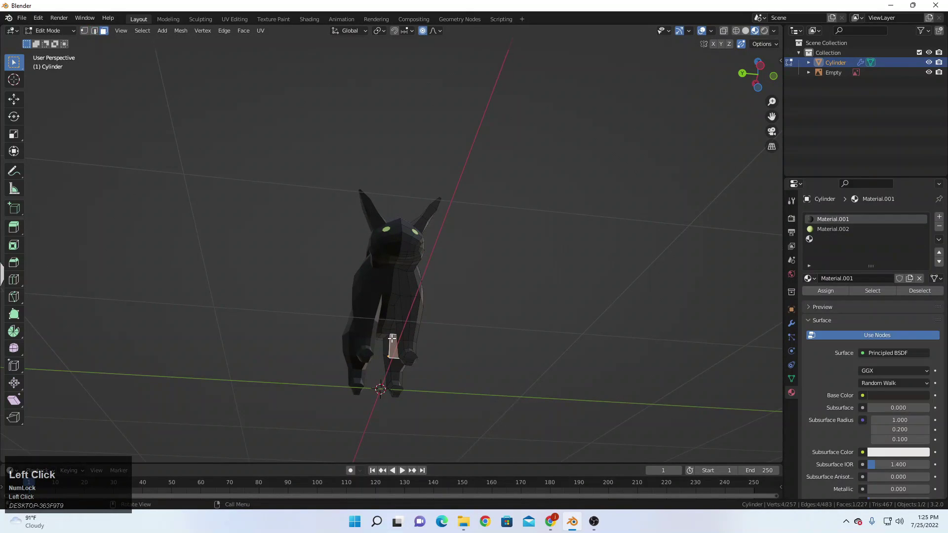
pyautogui.click(388, 328)
pyautogui.press('KP_Decimal')
pyautogui.scroll(-8, 389, 326)
pyautogui.moveTo(406, 284); pyautogui.dragTo(410, 278, button='middle')
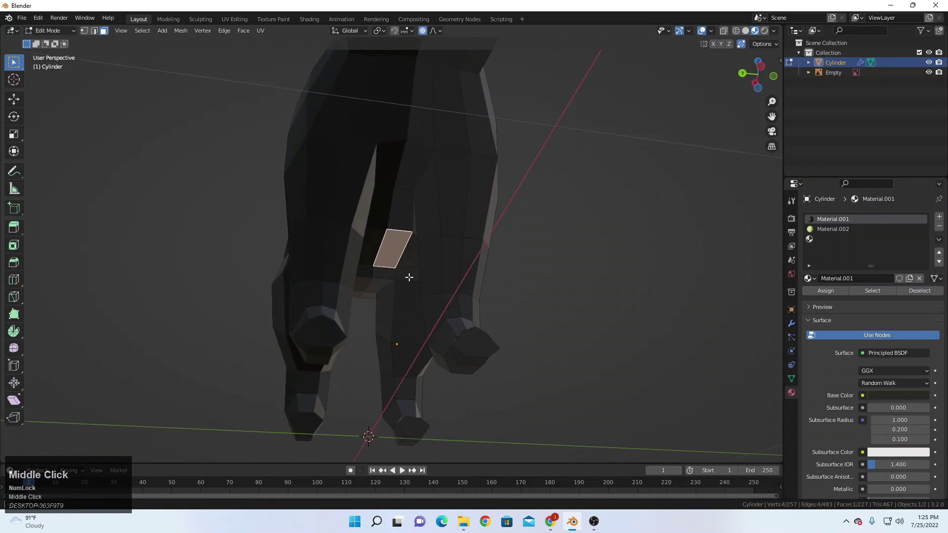
pyautogui.scroll(2, 410, 282)
pyautogui.click(383, 373)
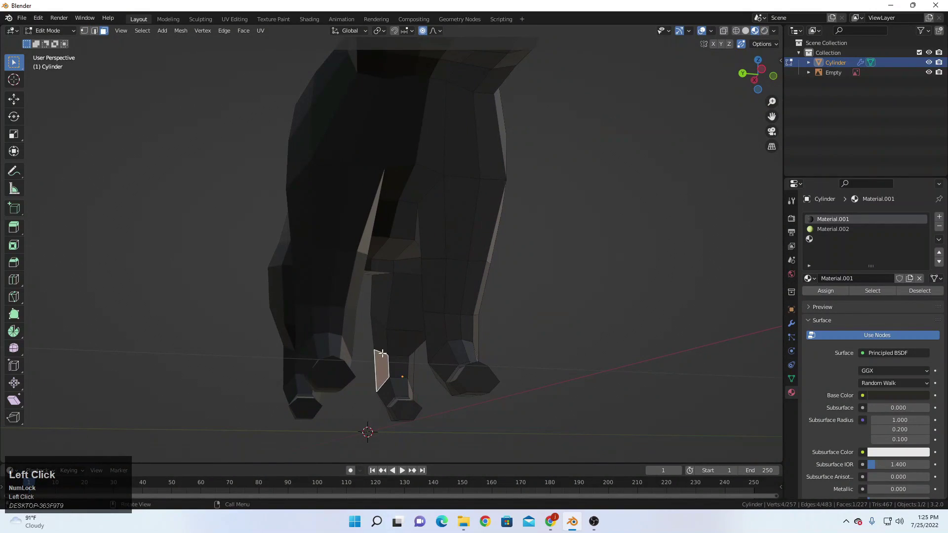
pyautogui.click(381, 344)
pyautogui.keyDown('shift'); pyautogui.moveTo(380, 308); pyautogui.dragTo(380, 360); pyautogui.keyUp('shift')
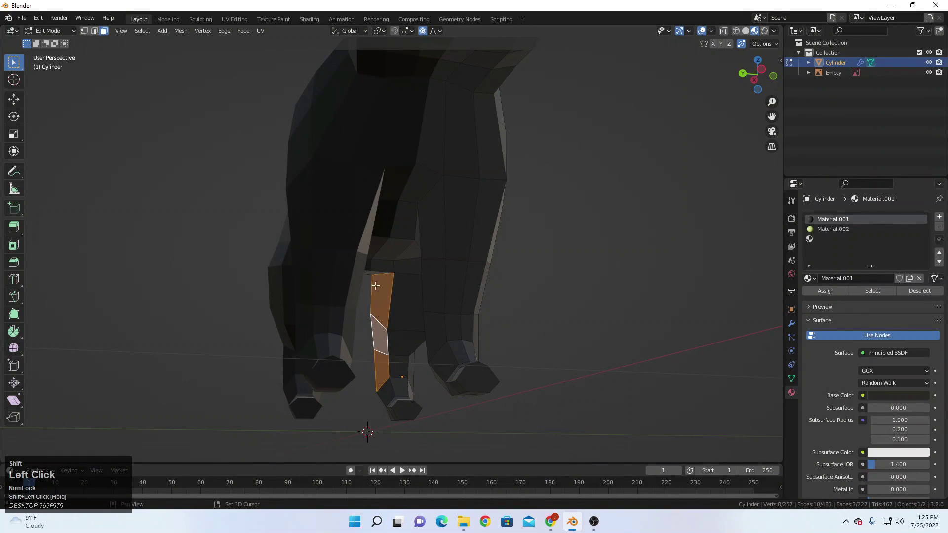
pyautogui.keyDown('shift'); pyautogui.moveTo(379, 263); pyautogui.dragTo(380, 275); pyautogui.keyUp('shift')
# Extend the face selection over the inner thigh and down the inner side of the front leg.
pyautogui.keyDown('shift'); pyautogui.moveTo(395, 240); pyautogui.dragTo(412, 233); pyautogui.keyUp('shift')
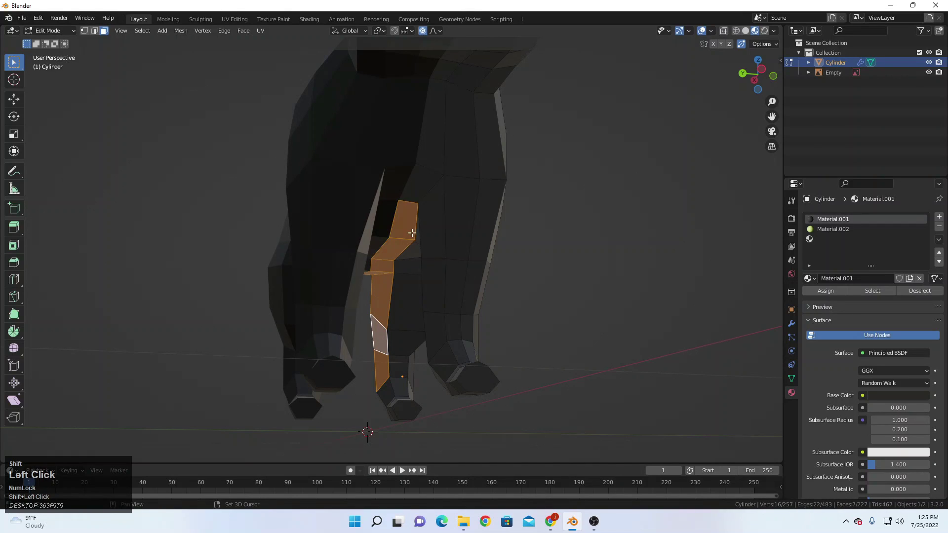
pyautogui.keyDown('shift'); pyautogui.click(422, 196); pyautogui.keyUp('shift')
pyautogui.keyDown('shift'); pyautogui.moveTo(428, 191); pyautogui.dragTo(438, 322); pyautogui.keyUp('shift')
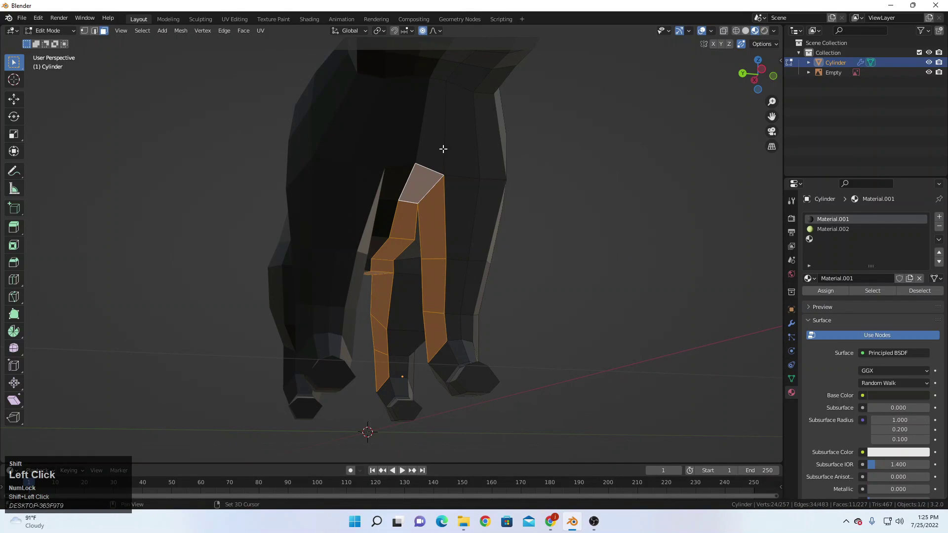
# Add the forward faces on the outer side of the hind leg, from the thigh down to the ankle, to the selection.
pyautogui.scroll(-5, 443, 149)
pyautogui.moveTo(501, 201); pyautogui.dragTo(364, 224, button='middle')
pyautogui.moveTo(455, 271); pyautogui.dragTo(517, 244, button='middle')
pyautogui.scroll(2, 444, 285)
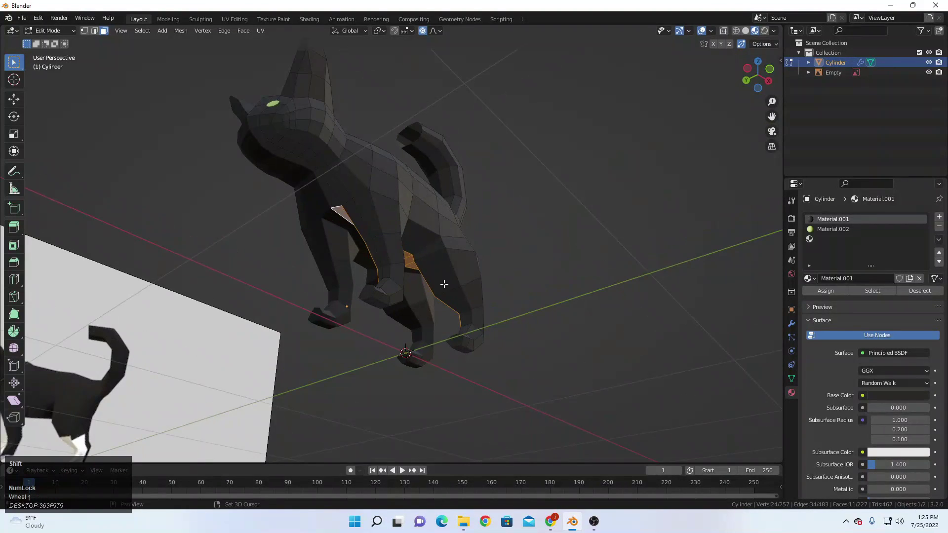
pyautogui.keyDown('shift'); pyautogui.click(444, 284); pyautogui.keyUp('shift')
pyautogui.keyDown('shift'); pyautogui.click(462, 311); pyautogui.keyUp('shift')
pyautogui.keyDown('shift'); pyautogui.moveTo(462, 310); pyautogui.dragTo(468, 317); pyautogui.keyUp('shift')
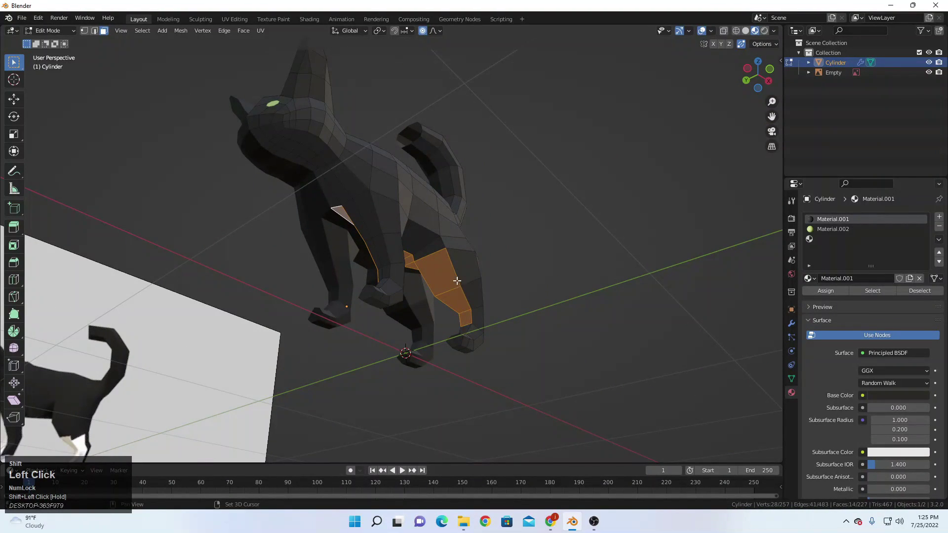
pyautogui.keyDown('shift'); pyautogui.moveTo(458, 281); pyautogui.dragTo(478, 320); pyautogui.keyUp('shift')
# Add all faces of the front and hind paws to the selection, selecting through the mesh.
pyautogui.scroll(-2, 441, 285)
pyautogui.moveTo(442, 285); pyautogui.dragTo(358, 339, button='middle')
pyautogui.scroll(3, 358, 339)
pyautogui.hotkey('shift', 'z')
pyautogui.keyDown('shift'); pyautogui.moveTo(328, 327); pyautogui.dragTo(377, 359); pyautogui.keyUp('shift')
pyautogui.keyDown('shift'); pyautogui.moveTo(462, 326); pyautogui.dragTo(490, 356); pyautogui.keyUp('shift')
pyautogui.hotkey('alt', 'z')
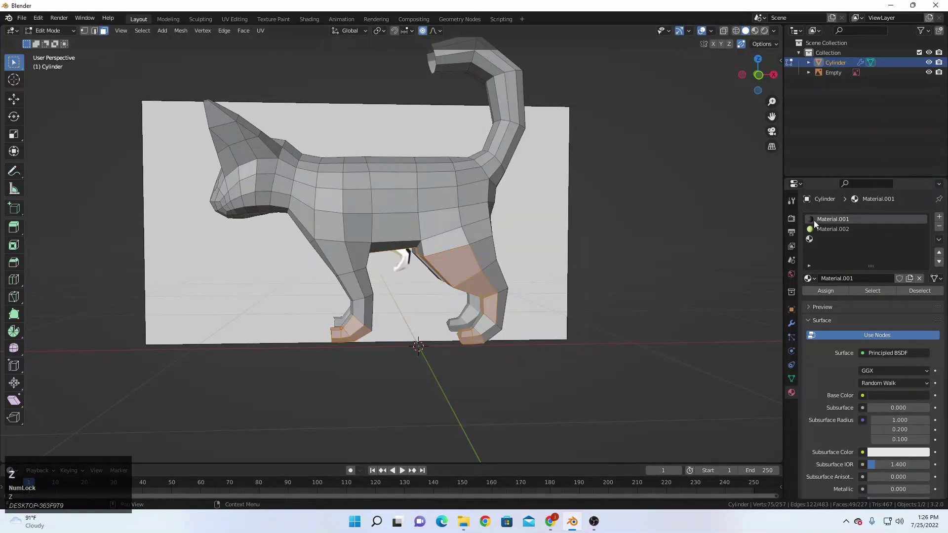
pyautogui.keyDown('shift'); pyautogui.click(468, 329); pyautogui.keyUp('shift')
# Create a material with the default white base color in the third slot and assign it to the selected leg and paw faces.
pyautogui.click(844, 239)
pyautogui.click(864, 279)
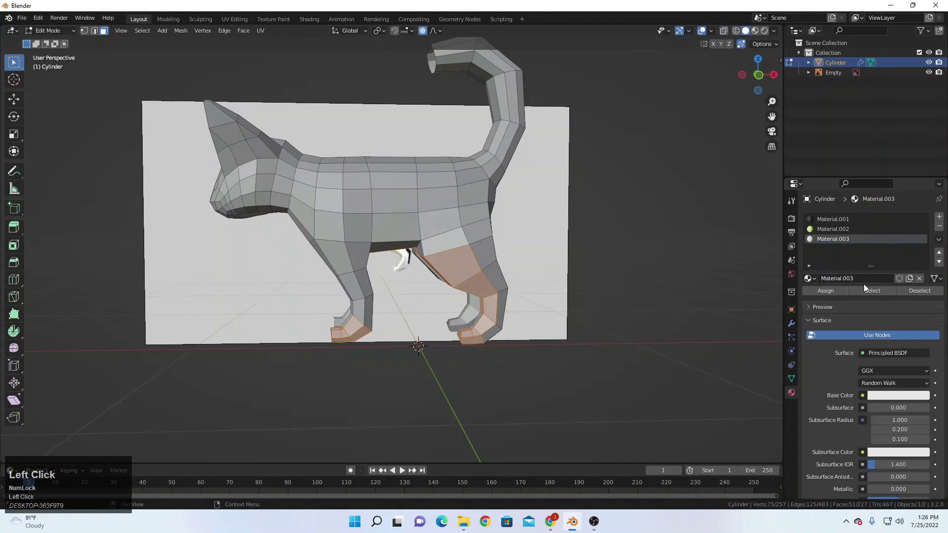
pyautogui.click(839, 290)
# Return to Object Mode in Material Preview shading and hide the viewport overlays.
pyautogui.click(755, 31)
pyautogui.press('Tab')
pyautogui.scroll(4, 431, 248)
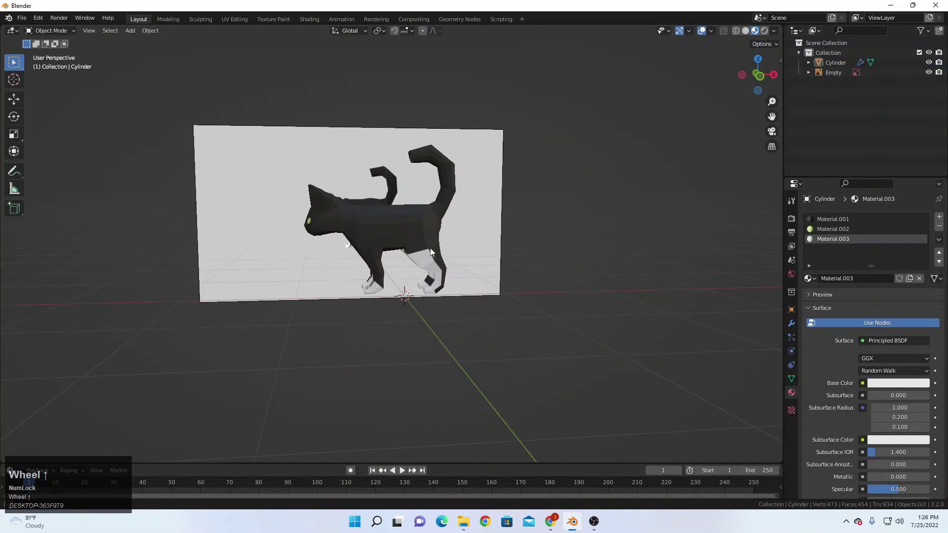
pyautogui.click(701, 31)
# Examine the colored cat from all sides, checking the eyes and the white leg and paw markings.
pyautogui.scroll(2, 476, 170)
pyautogui.moveTo(476, 170); pyautogui.dragTo(446, 172, button='middle')
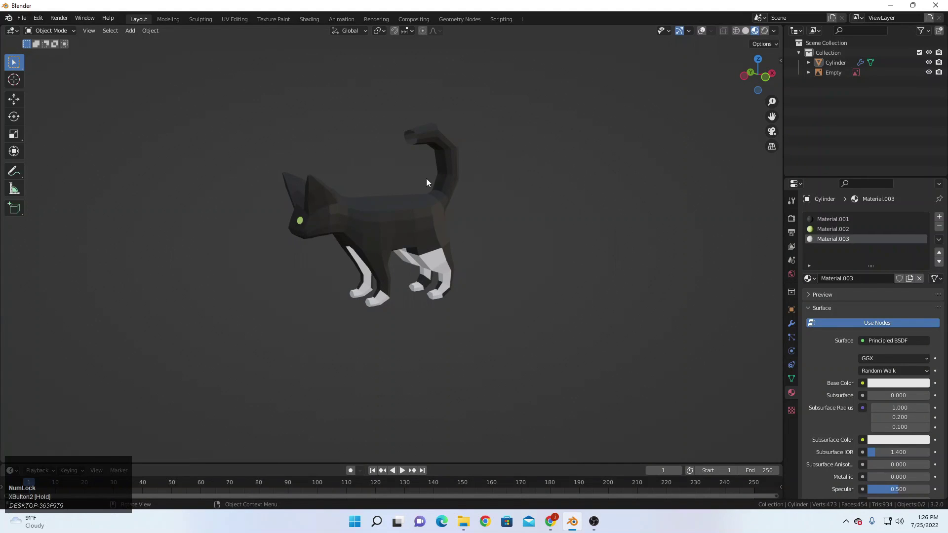
pyautogui.moveTo(378, 218); pyautogui.dragTo(463, 211, button='middle')
pyautogui.scroll(1, 462, 211)
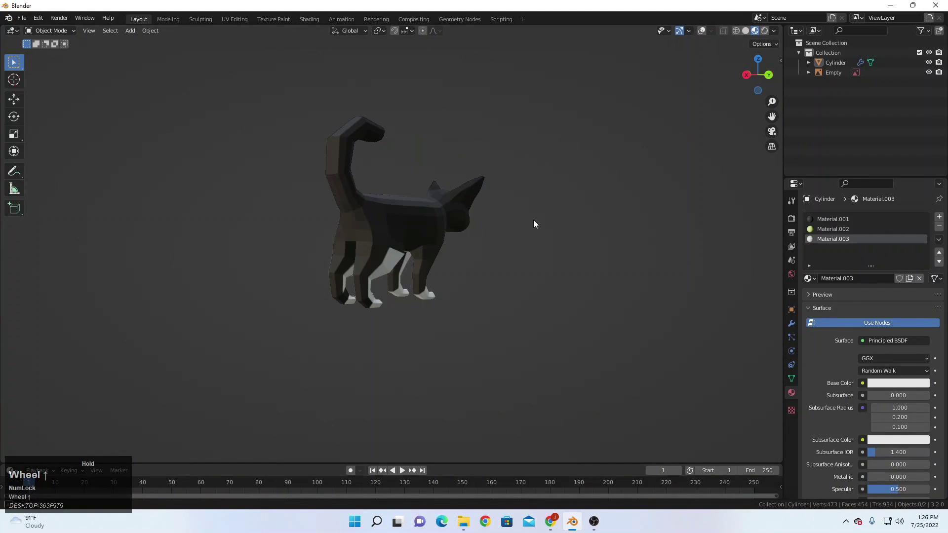
pyautogui.moveTo(533, 220); pyautogui.dragTo(359, 249, button='middle')
pyautogui.scroll(1, 359, 249)
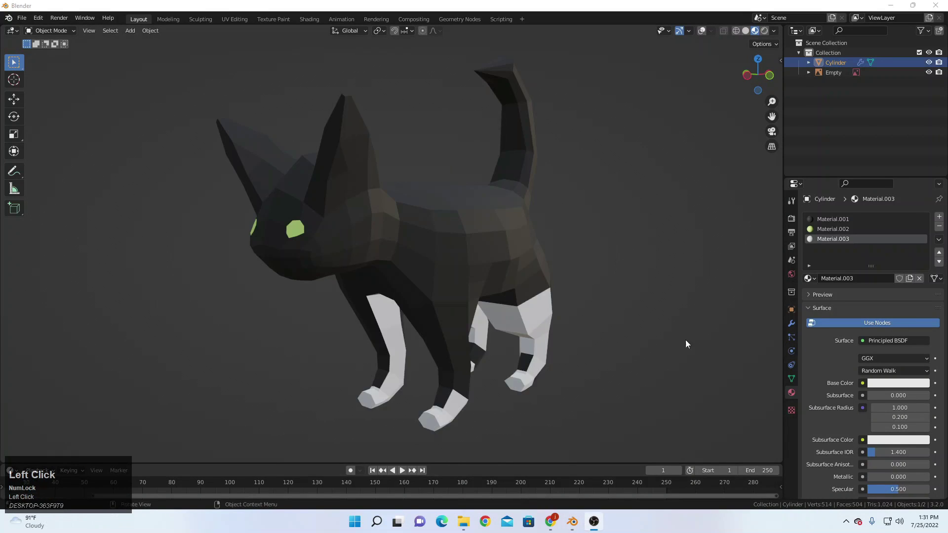
pyautogui.scroll(-1, 469, 308)
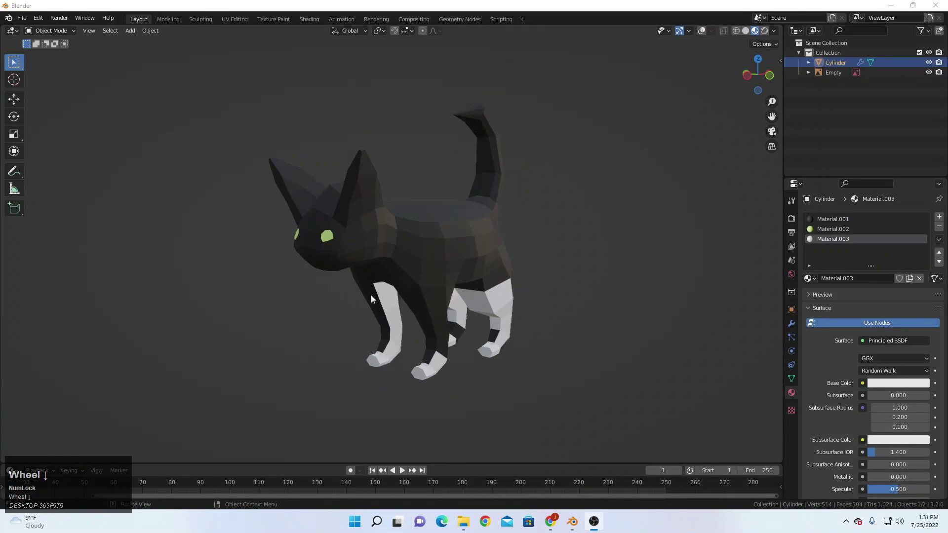
pyautogui.moveTo(372, 295); pyautogui.dragTo(581, 289, button='middle')
pyautogui.scroll(3, 581, 288)
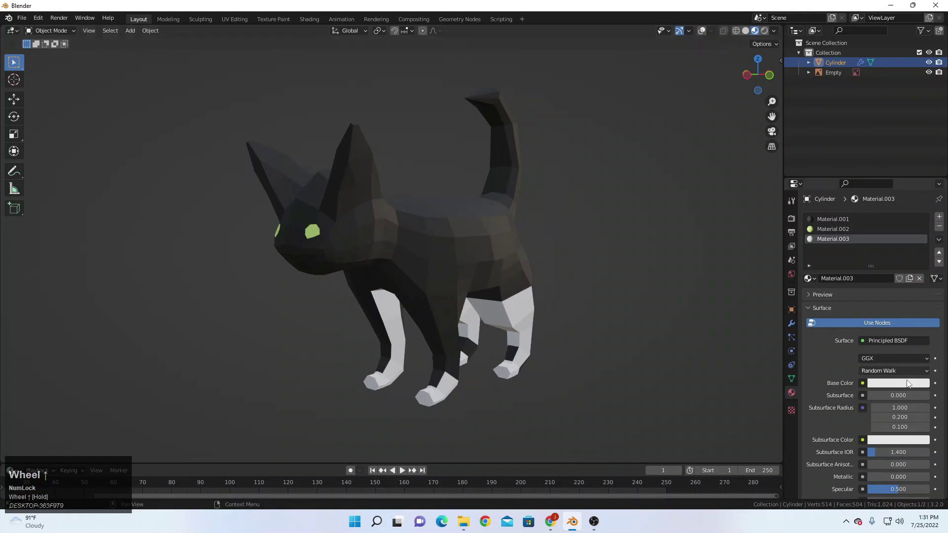